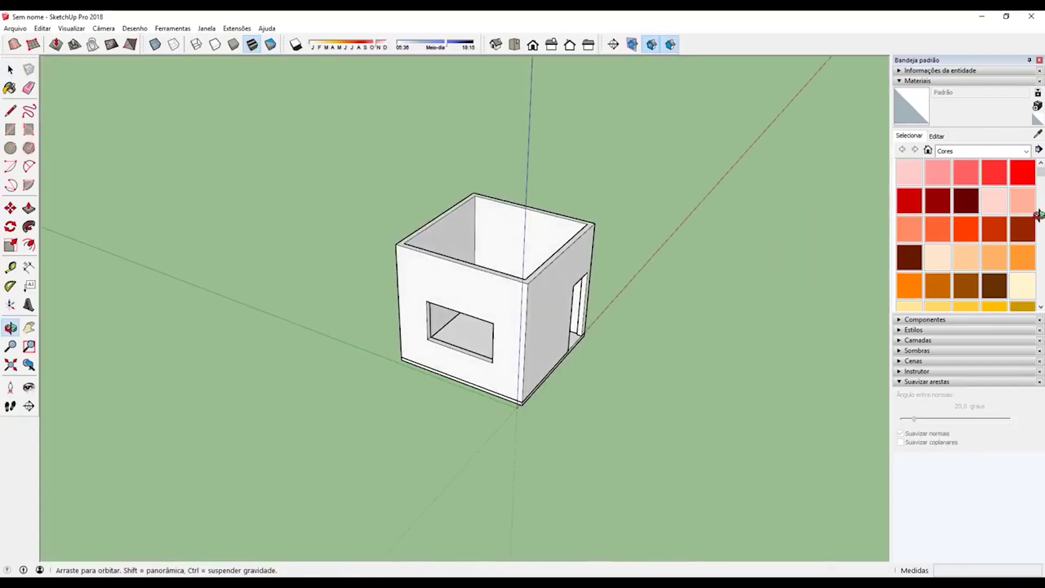
Orbit the room view to look almost straight down into the room
{"action": "key", "text": "space"}
{"action": "middle_click_drag", "start_coordinate": [555, 245], "coordinate": [496, 345]}
{"action": "scroll", "coordinate": [497, 298], "scroll_direction": "up", "scroll_amount": 3}
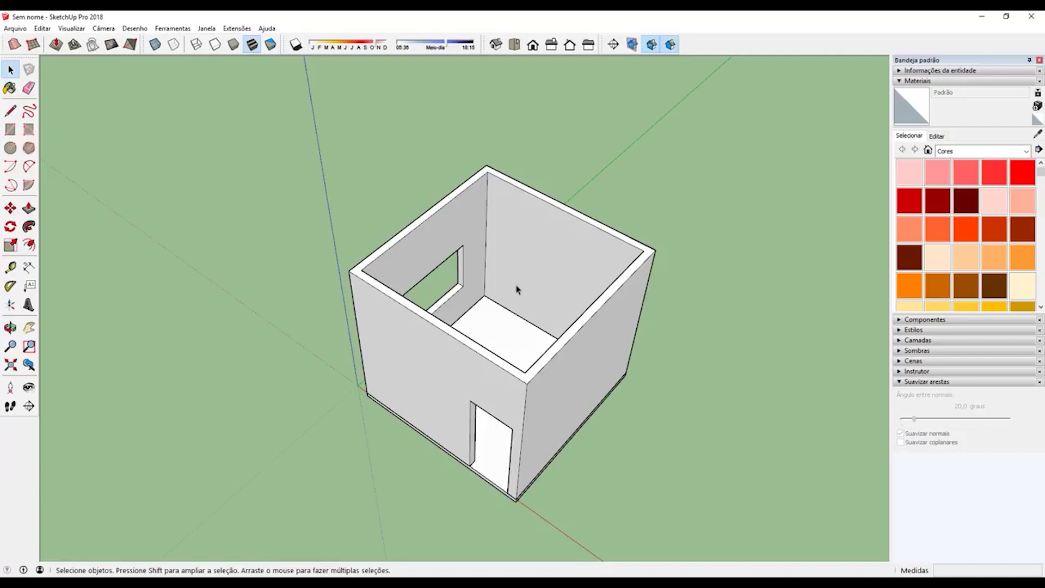
{"action": "mouse_move", "coordinate": [516, 289]}
{"action": "middle_mouse_down"}
{"action": "mouse_move", "coordinate": [489, 288]}
{"action": "mouse_move", "coordinate": [508, 287]}
{"action": "mouse_move", "coordinate": [496, 296]}
{"action": "middle_mouse_up"}
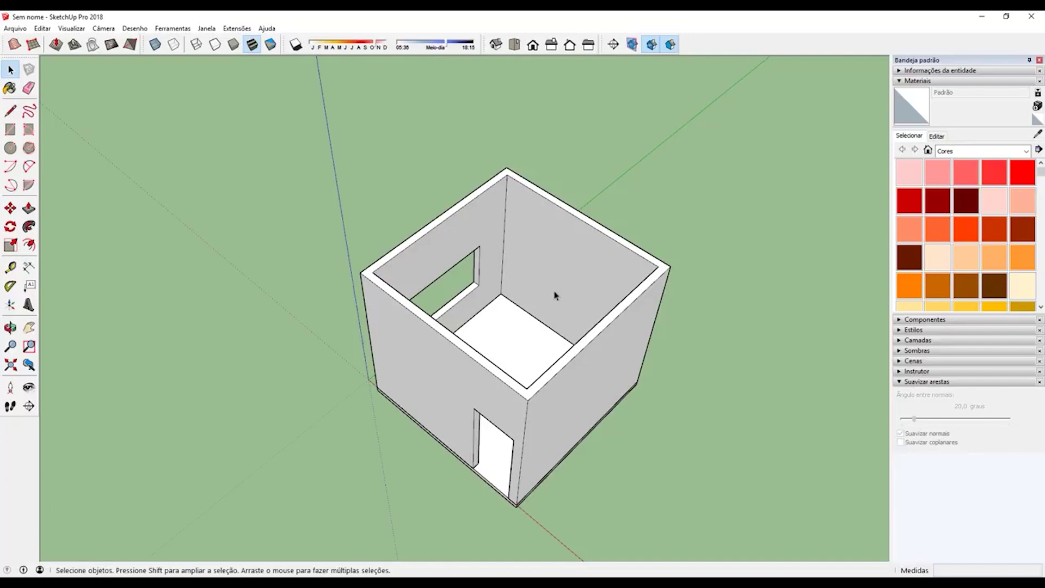
{"action": "middle_click_drag", "start_coordinate": [555, 295], "coordinate": [492, 304]}
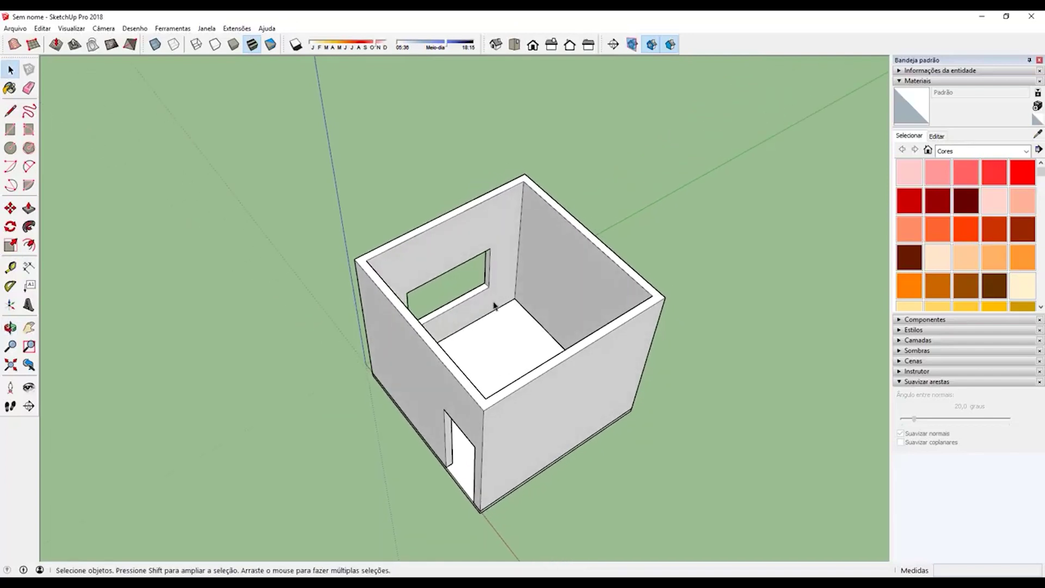
{"action": "mouse_move", "coordinate": [518, 305]}
{"action": "middle_mouse_down"}
{"action": "mouse_move", "coordinate": [530, 310]}
{"action": "mouse_move", "coordinate": [392, 408]}
{"action": "middle_mouse_up"}
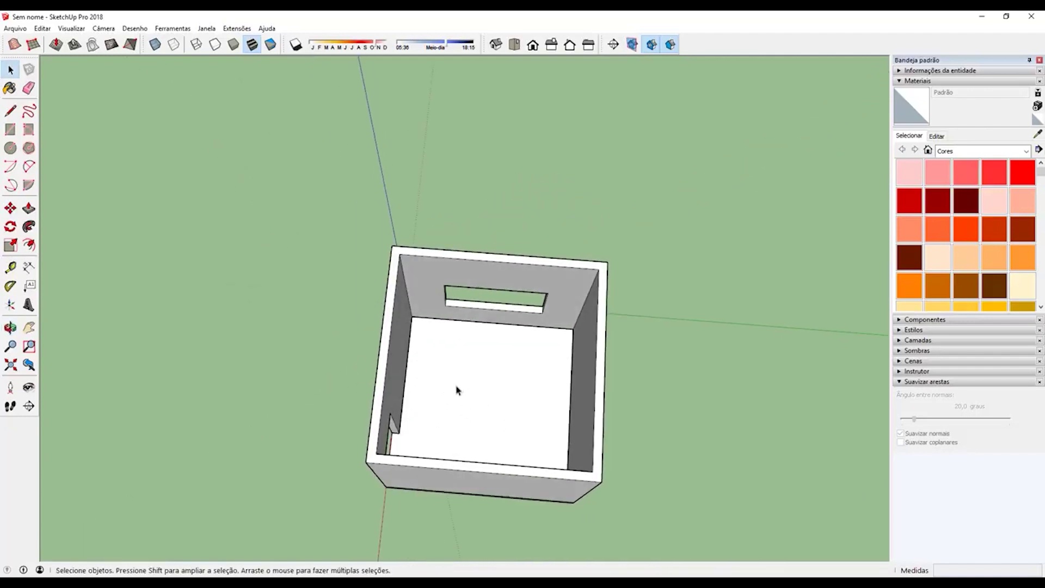
{"action": "middle_click_drag", "start_coordinate": [459, 391], "coordinate": [601, 284]}
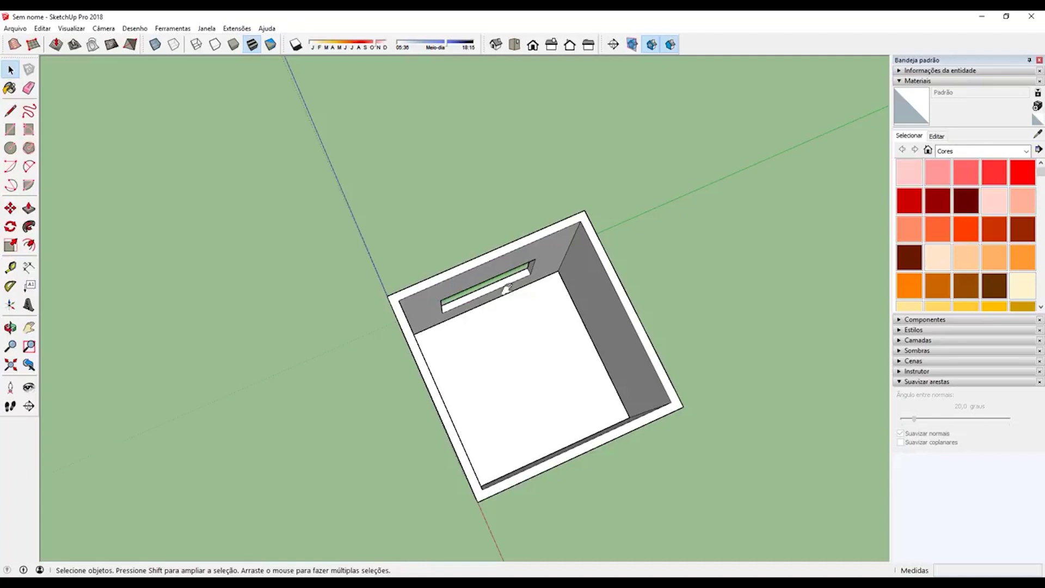
Orbit around the room to inspect the door and window, then pan the model
{"action": "middle_click_drag", "start_coordinate": [506, 289], "coordinate": [687, 325]}
{"action": "mouse_move", "coordinate": [607, 338]}
{"action": "middle_mouse_down"}
{"action": "mouse_move", "coordinate": [548, 361]}
{"action": "mouse_move", "coordinate": [550, 293]}
{"action": "mouse_move", "coordinate": [557, 365]}
{"action": "middle_mouse_up"}
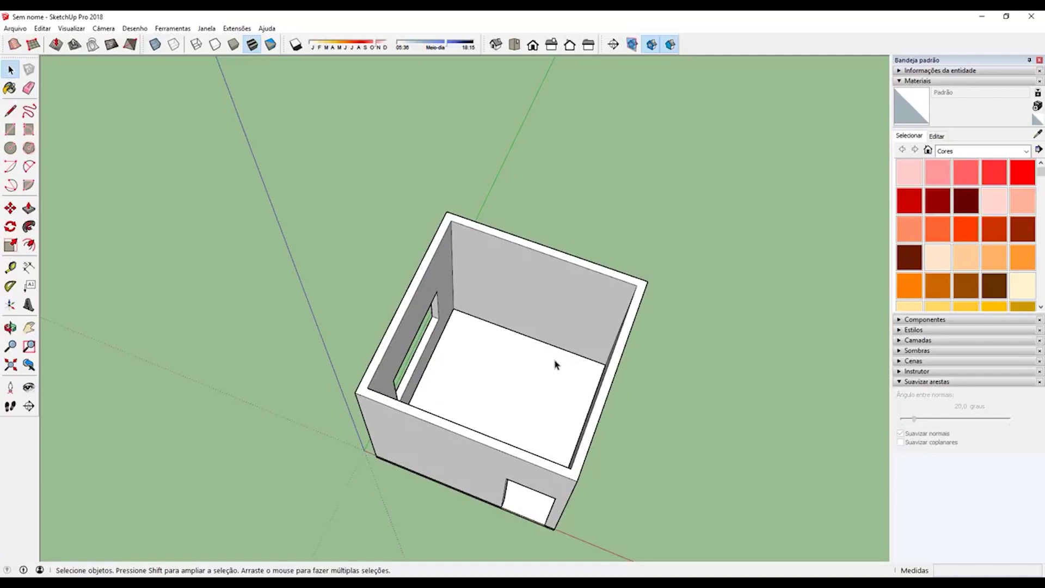
{"action": "middle_click_drag", "start_coordinate": [539, 354], "coordinate": [527, 362]}
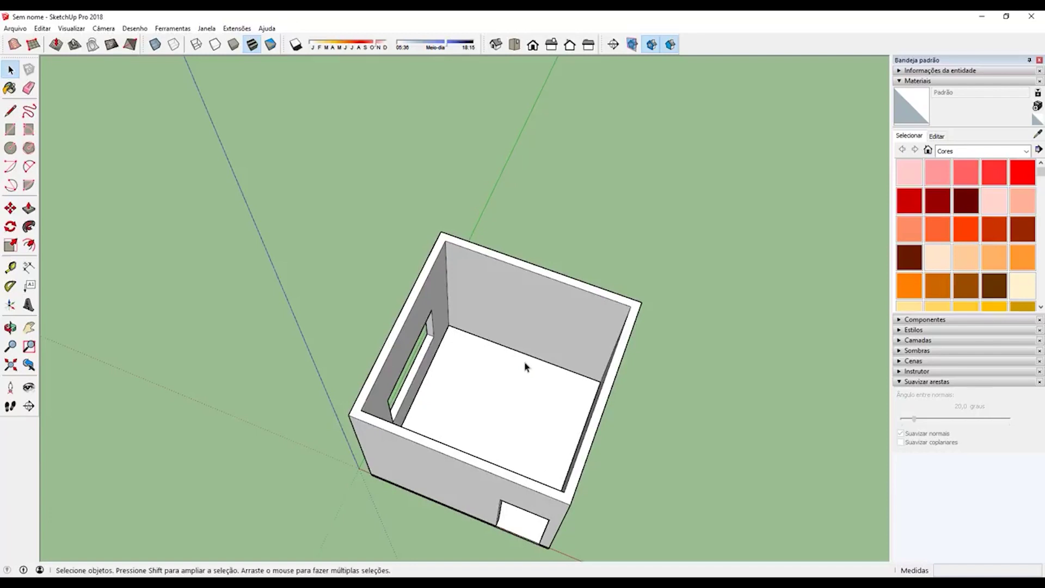
{"action": "middle_click_drag", "start_coordinate": [525, 363], "coordinate": [495, 351]}
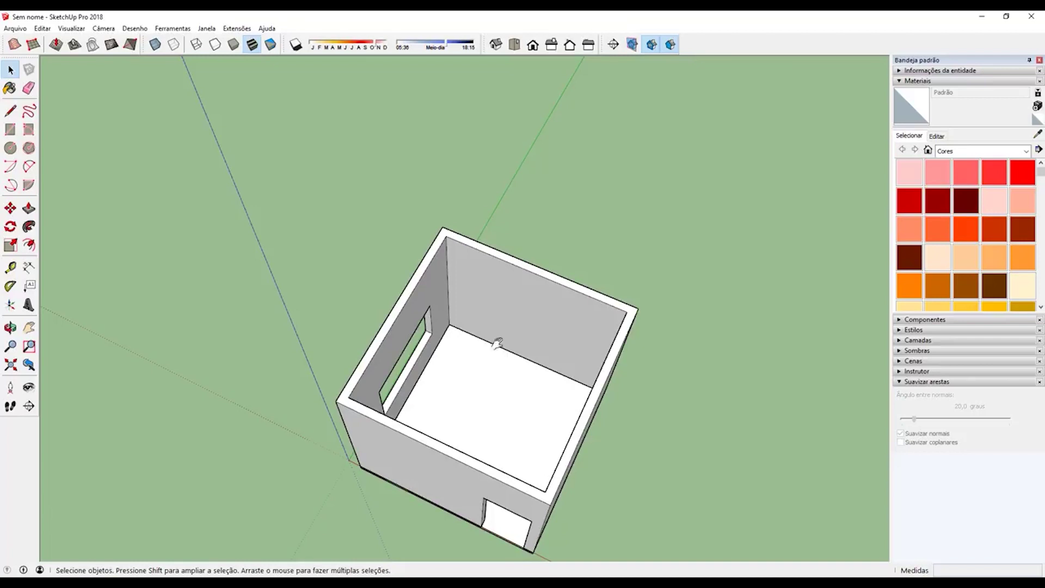
{"action": "mouse_move", "coordinate": [495, 343]}
{"action": "middle_mouse_down"}
{"action": "mouse_move", "coordinate": [422, 315]}
{"action": "mouse_move", "coordinate": [545, 350]}
{"action": "mouse_move", "coordinate": [521, 331]}
{"action": "mouse_move", "coordinate": [436, 327]}
{"action": "mouse_move", "coordinate": [468, 332]}
{"action": "middle_mouse_up"}
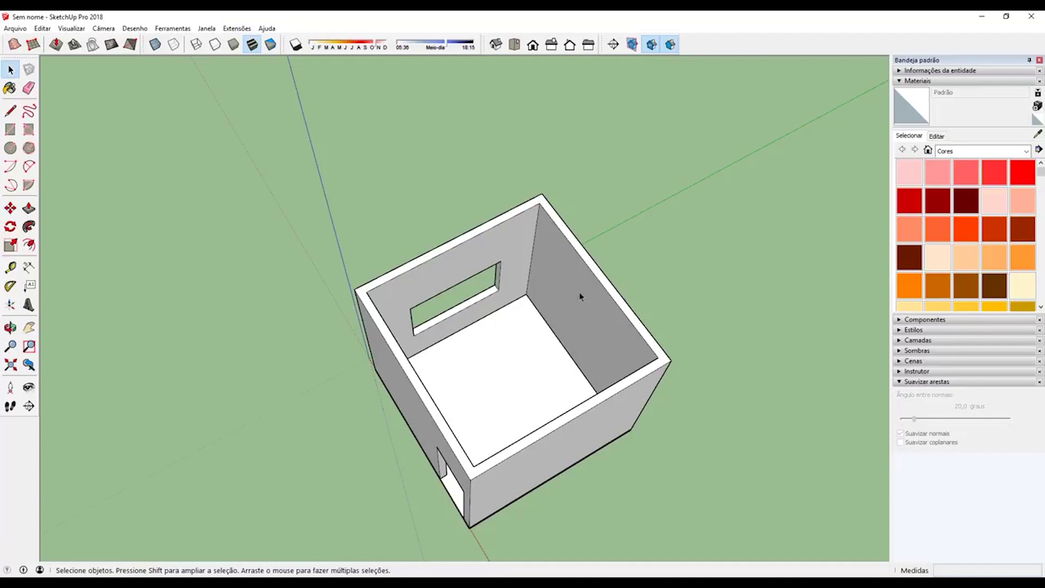
{"action": "middle_click_drag", "start_coordinate": [560, 342], "coordinate": [511, 338], "text": "shift"}
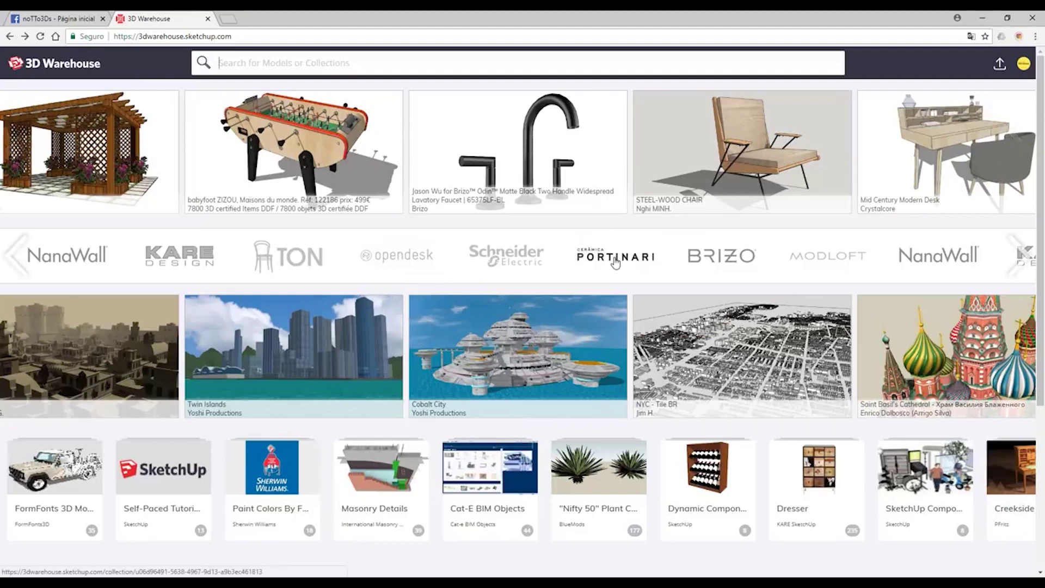
{"action": "mouse_move", "coordinate": [743, 152]}
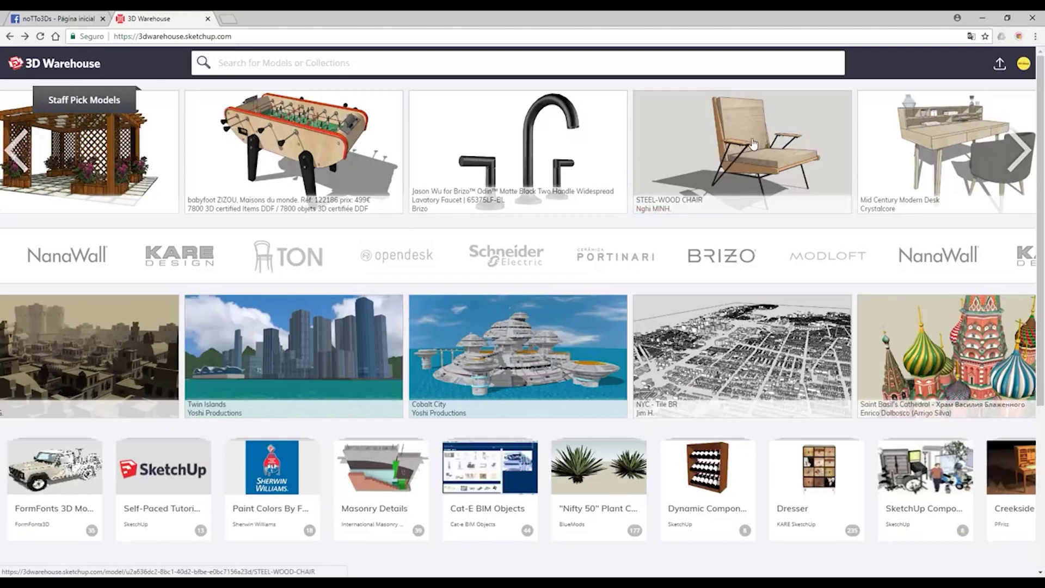
Advance the Staff Pick carousel twice and open the account menu
{"action": "left_click", "coordinate": [1019, 158]}
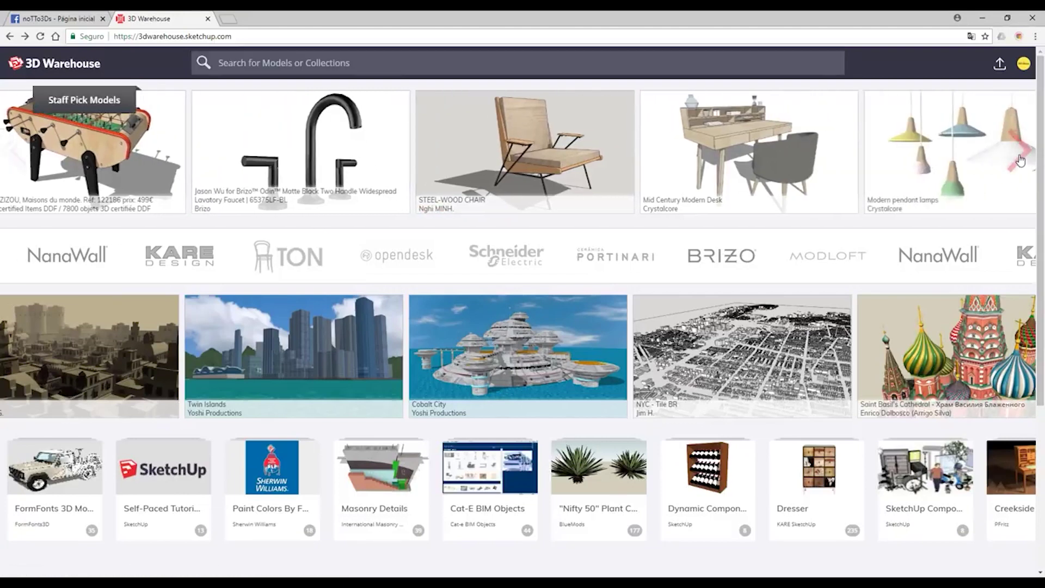
{"action": "left_click", "coordinate": [1019, 162]}
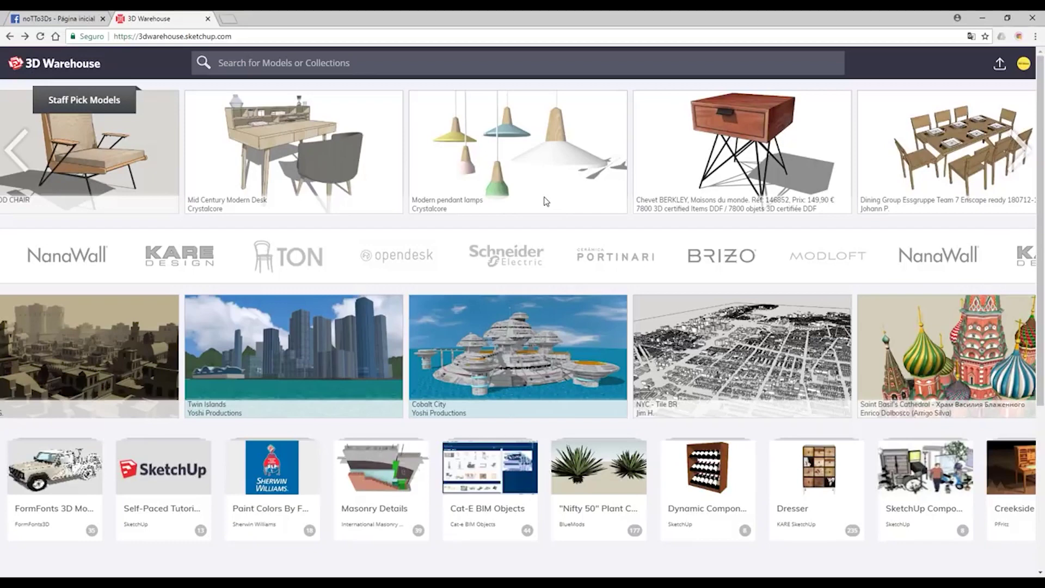
{"action": "left_click", "coordinate": [1023, 64]}
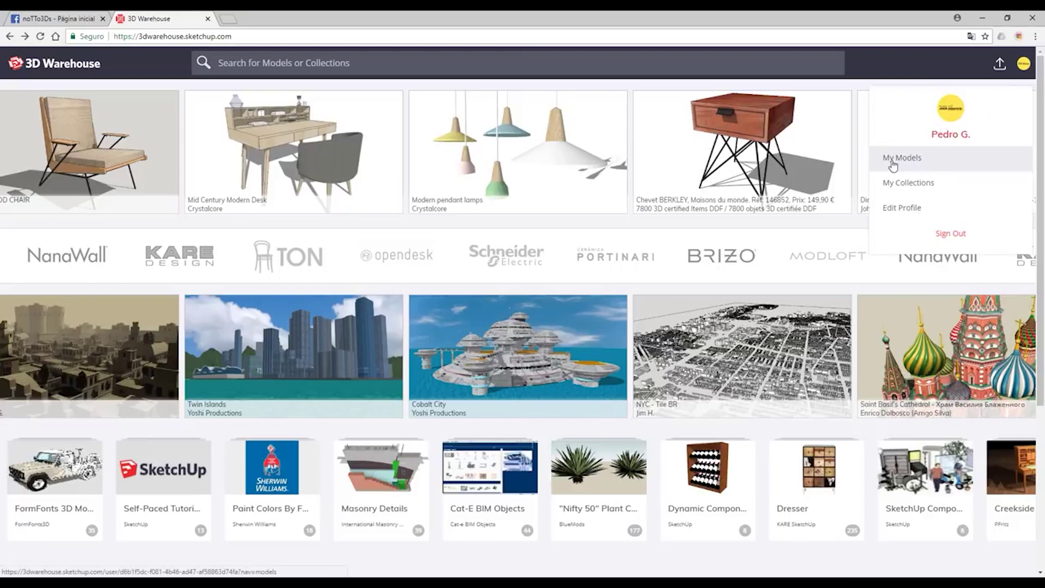
View My Models, Collections and the Create Collection form, ending on the empty Liked Models list
{"action": "left_click", "coordinate": [912, 163]}
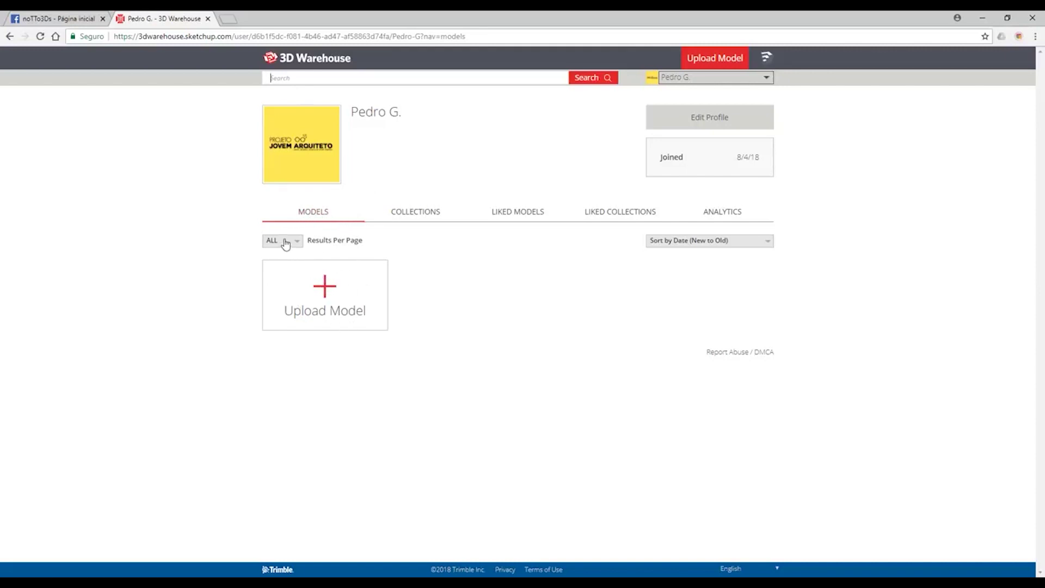
{"action": "left_click", "coordinate": [417, 218]}
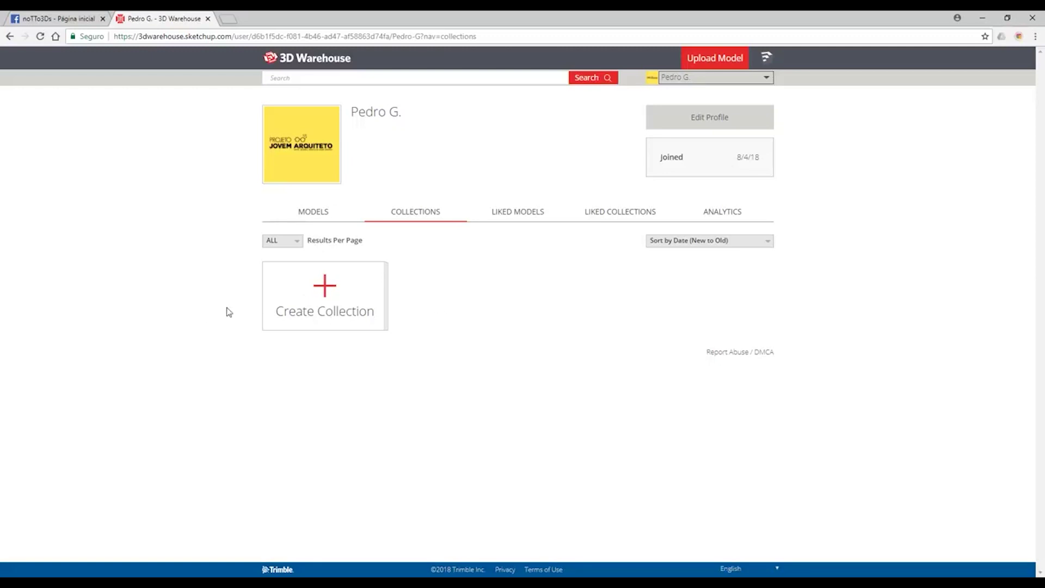
{"action": "left_click", "coordinate": [326, 294]}
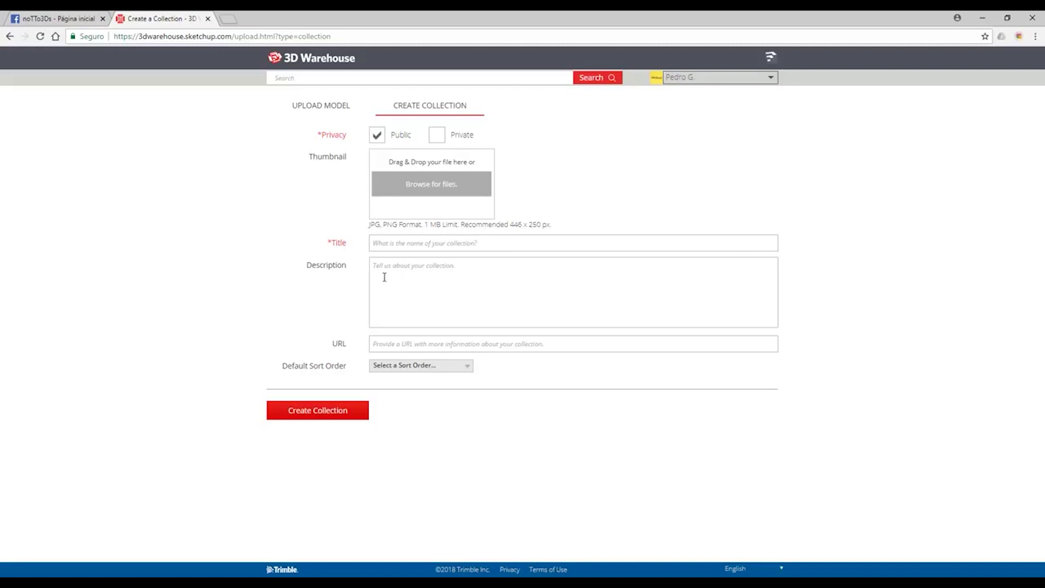
{"action": "left_click", "coordinate": [10, 36]}
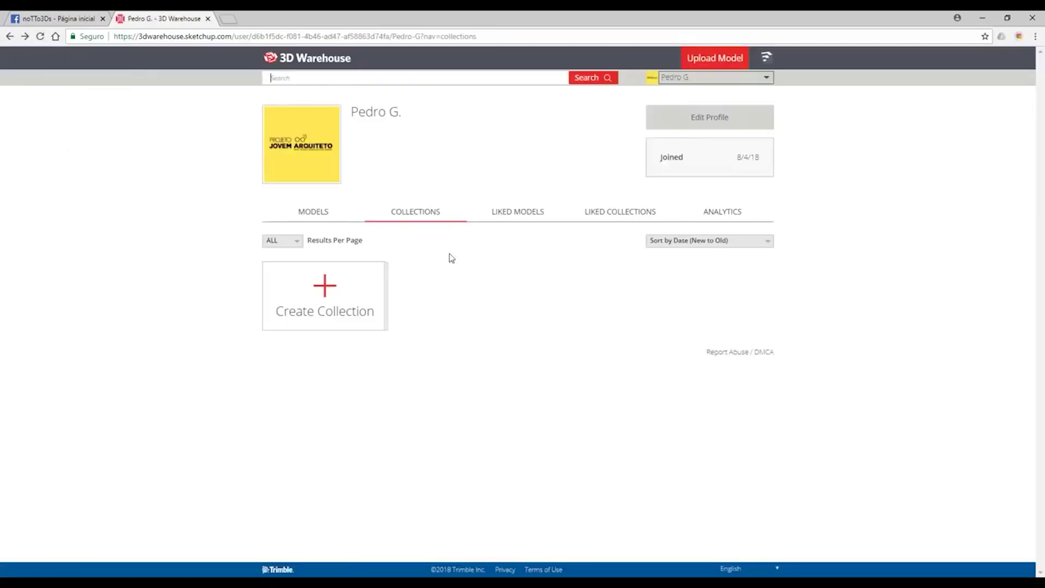
{"action": "left_click", "coordinate": [517, 214]}
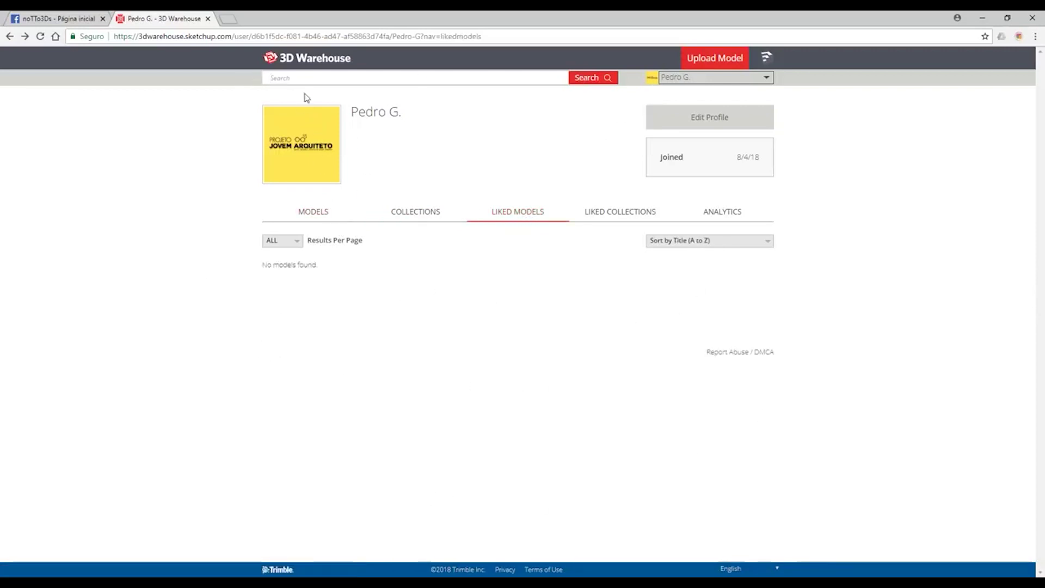
Like the Dining Group model from its page and go back home
{"action": "left_click", "coordinate": [285, 65]}
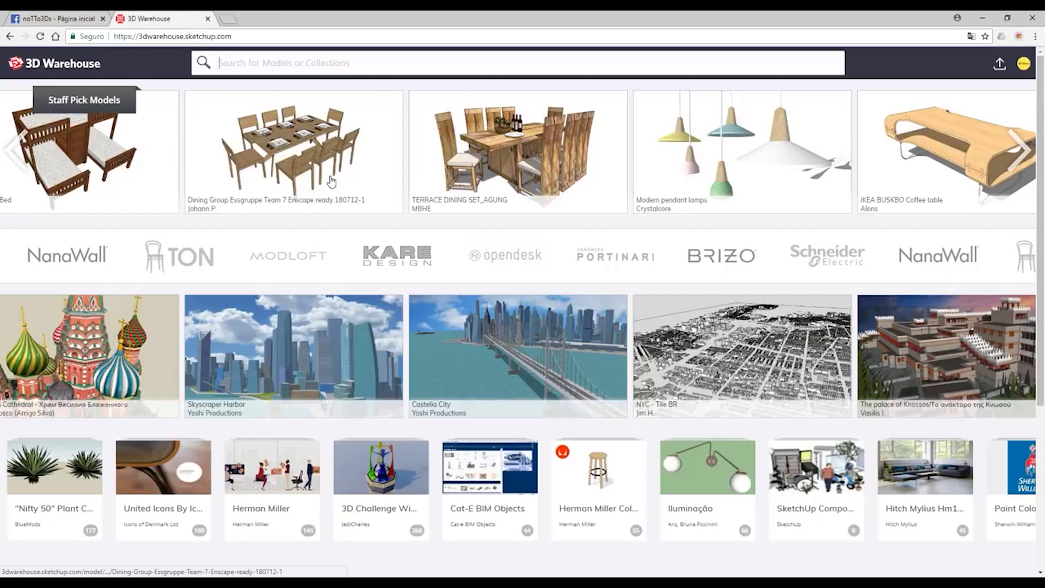
{"action": "left_click", "coordinate": [332, 181]}
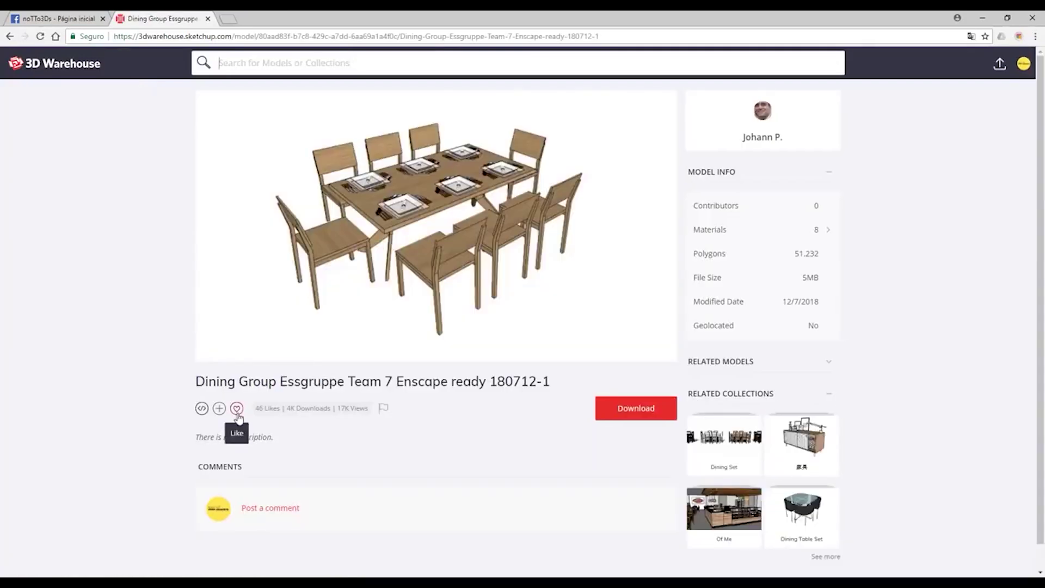
{"action": "left_click", "coordinate": [238, 412]}
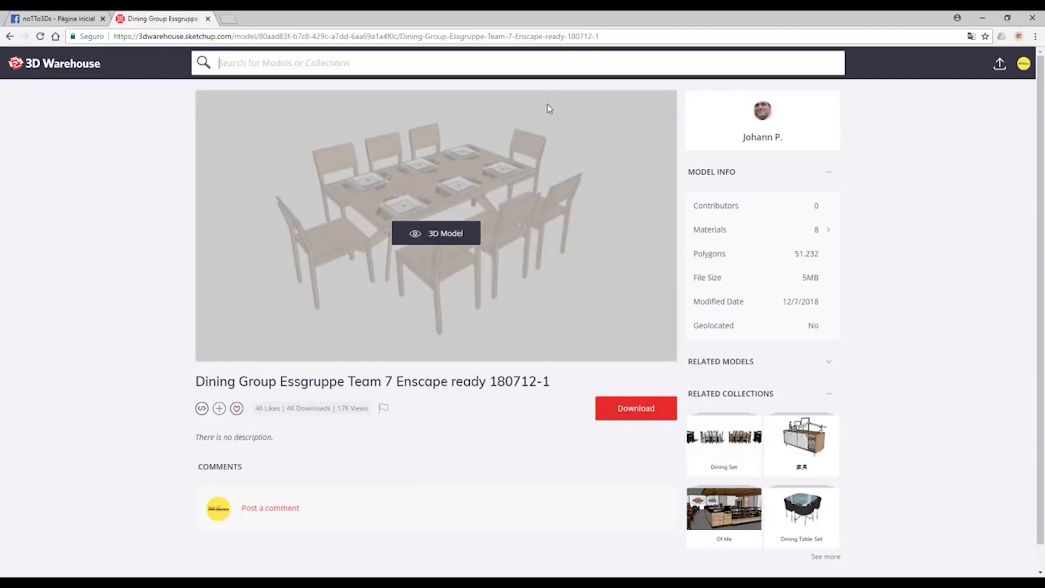
{"action": "left_click", "coordinate": [9, 36]}
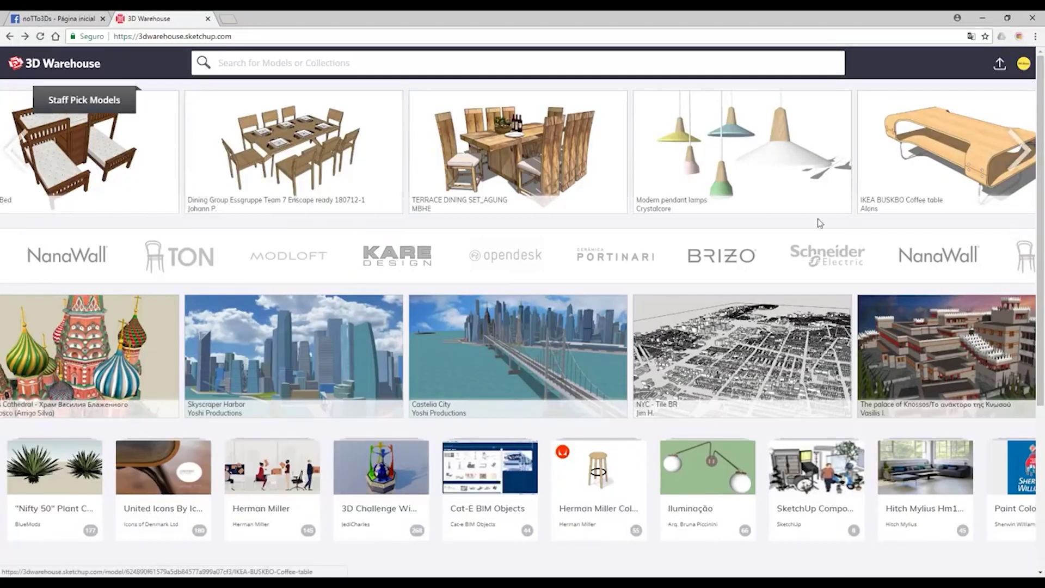
Check the profile's Liked Collections and Analytics, then return to the home page
{"action": "left_click", "coordinate": [1023, 73]}
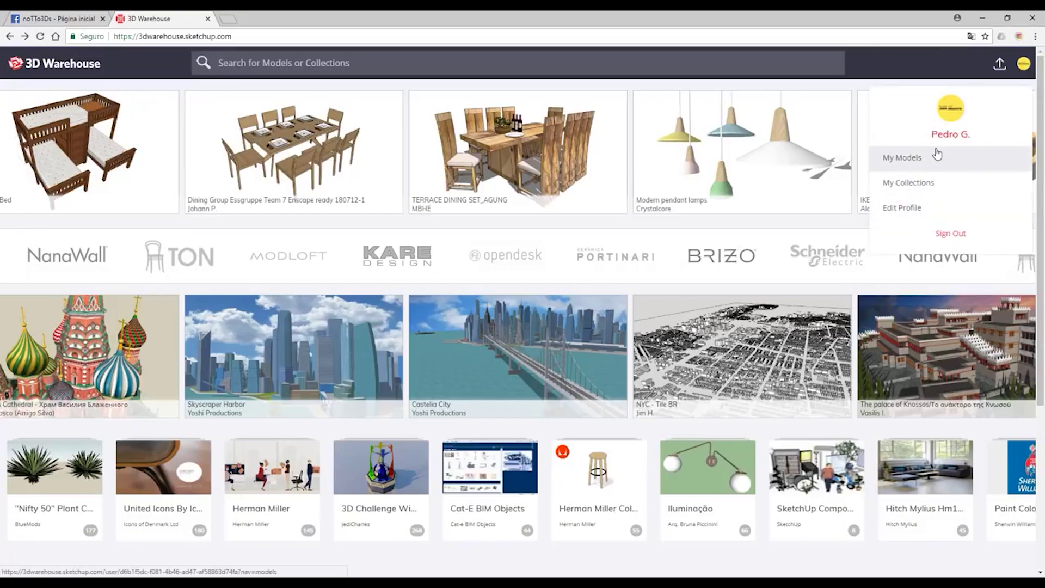
{"action": "left_click", "coordinate": [914, 163]}
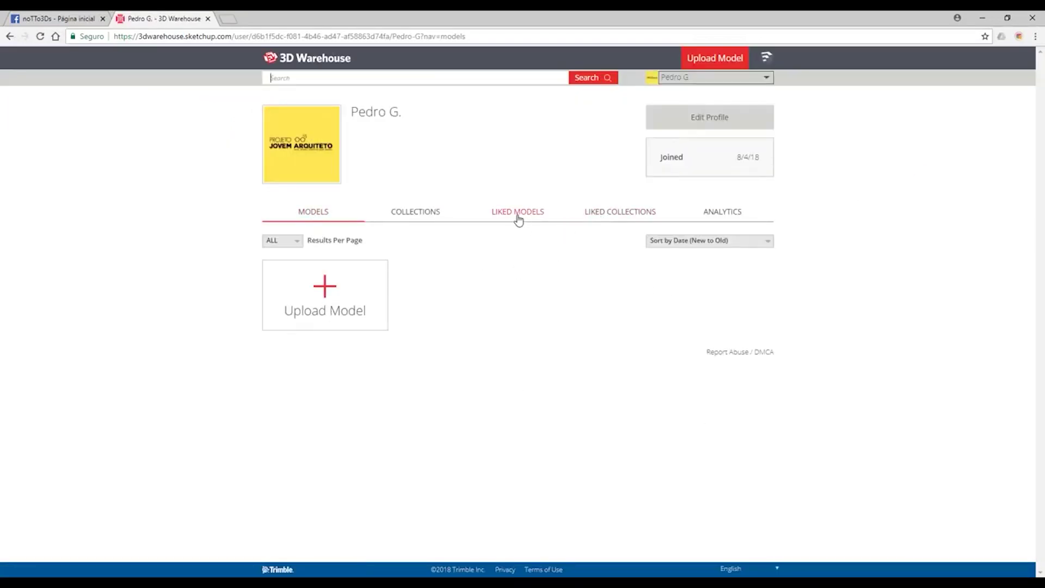
{"action": "left_click", "coordinate": [623, 218]}
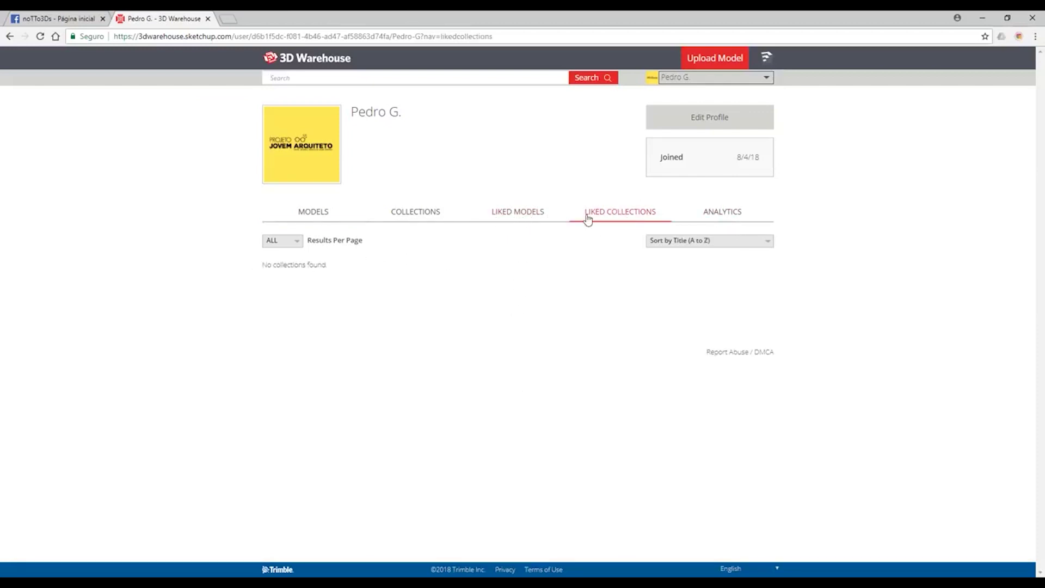
{"action": "left_click", "coordinate": [719, 213]}
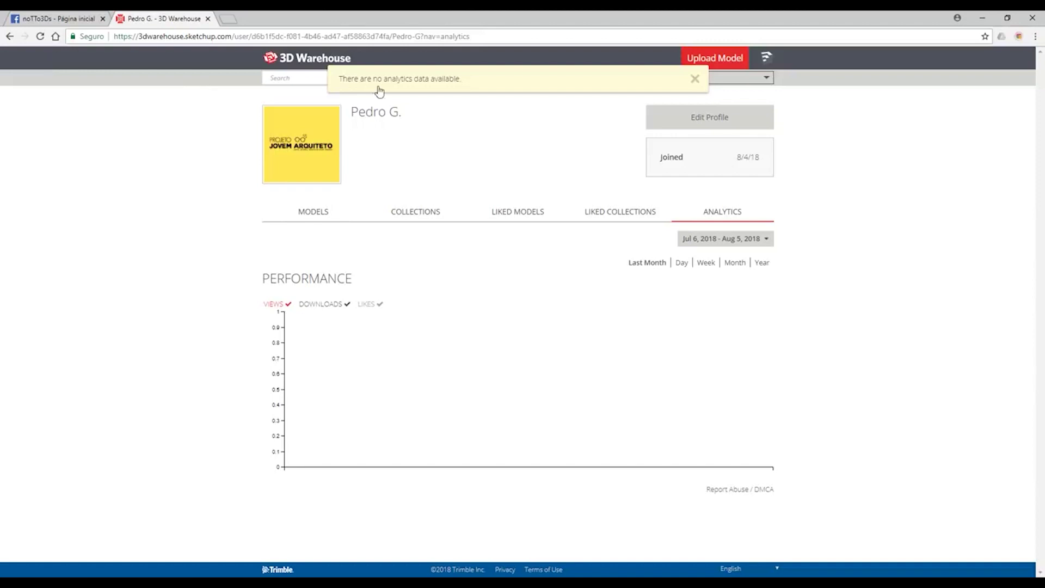
{"action": "left_click", "coordinate": [308, 58]}
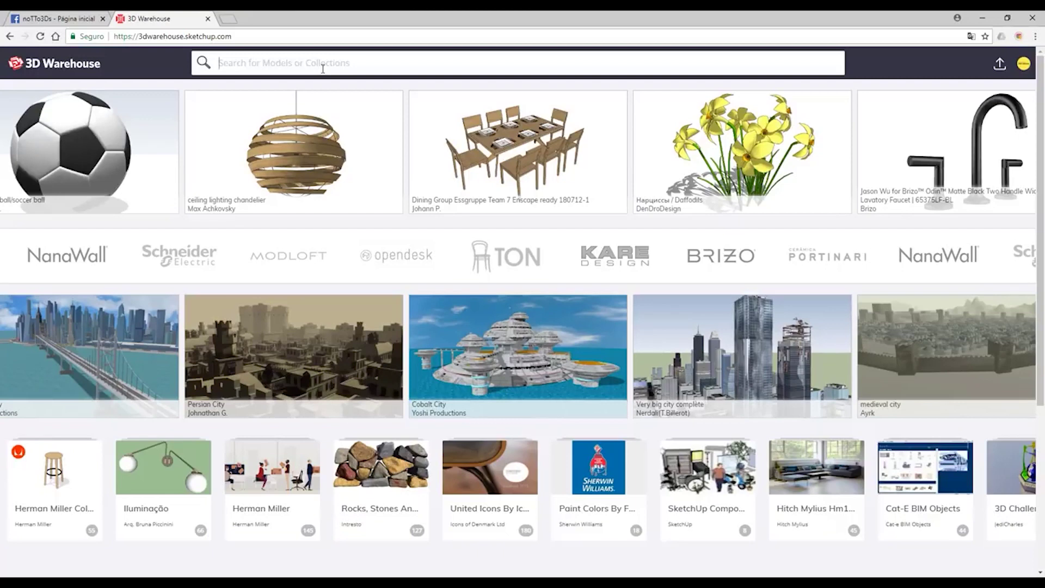
{"action": "type", "text": "ch"}
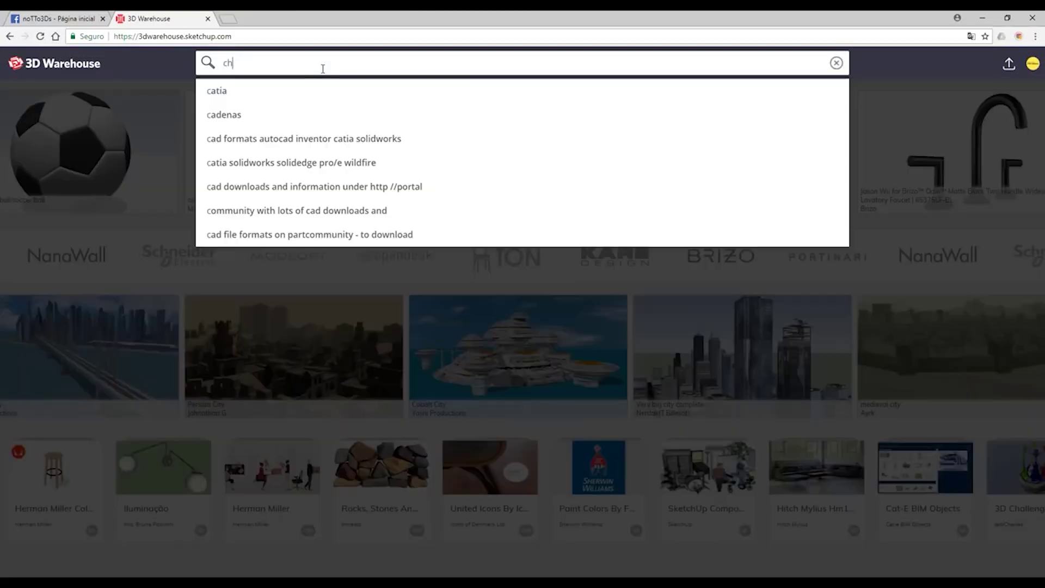
{"action": "type", "text": "air"}
{"action": "key", "text": "Return"}
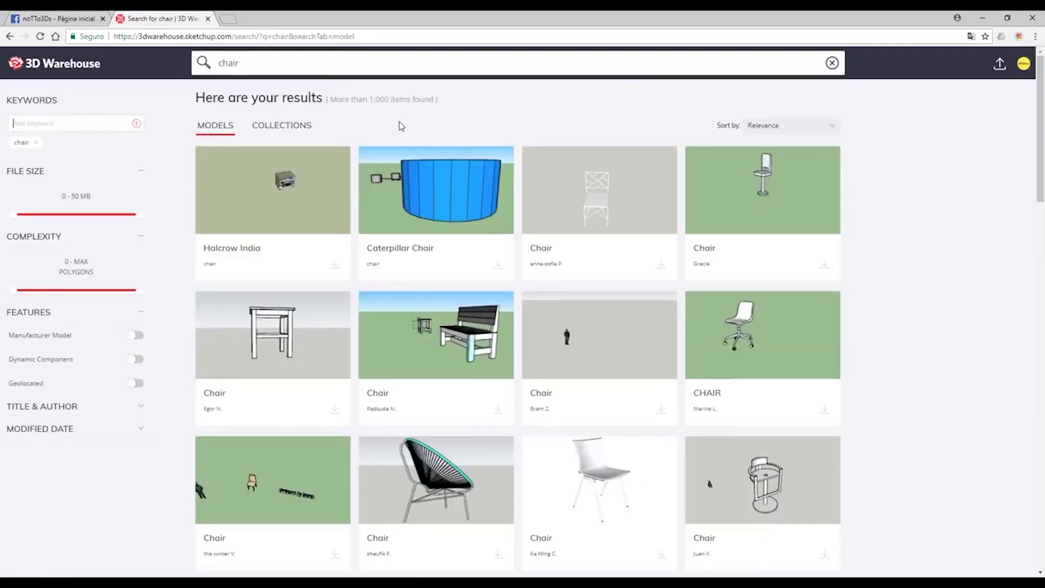
{"action": "mouse_move", "coordinate": [436, 343]}
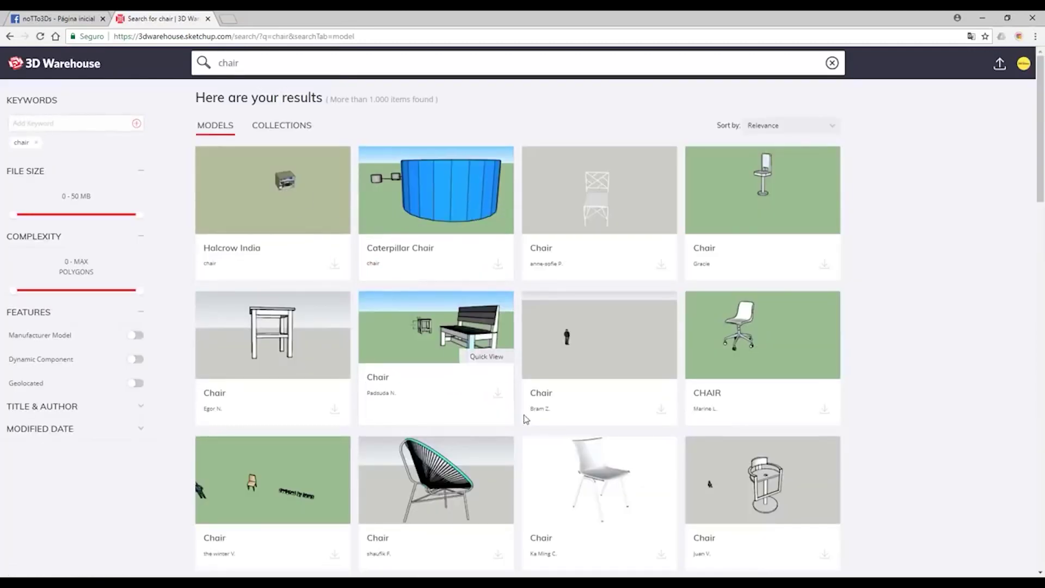
{"action": "scroll", "coordinate": [625, 374], "scroll_direction": "down", "scroll_amount": 4}
{"action": "scroll", "coordinate": [730, 299], "scroll_direction": "down", "scroll_amount": 2}
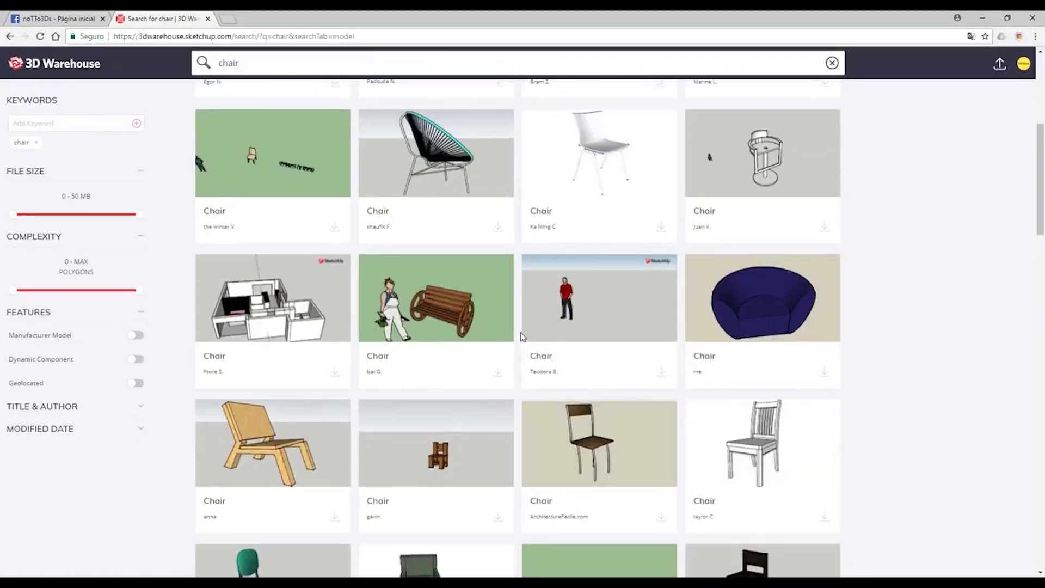
{"action": "scroll", "coordinate": [375, 343], "scroll_direction": "up", "scroll_amount": 6}
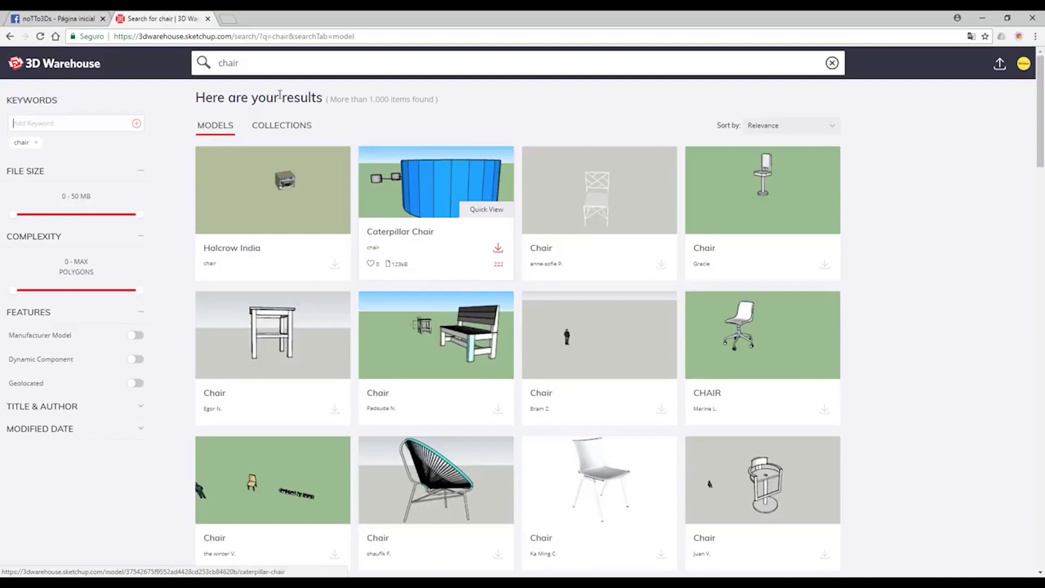
{"action": "left_click", "coordinate": [258, 64]}
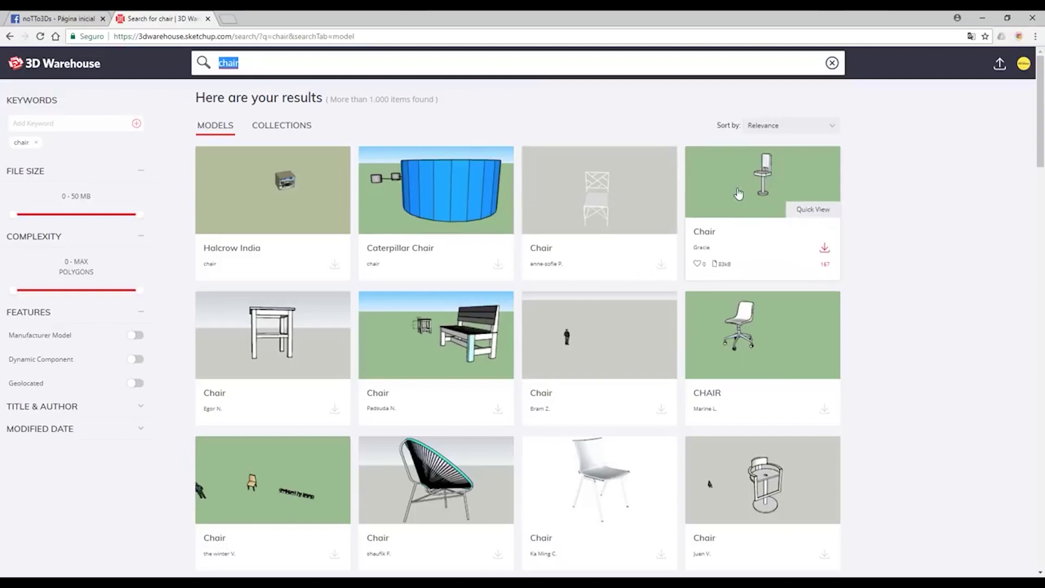
{"action": "left_click", "coordinate": [737, 193]}
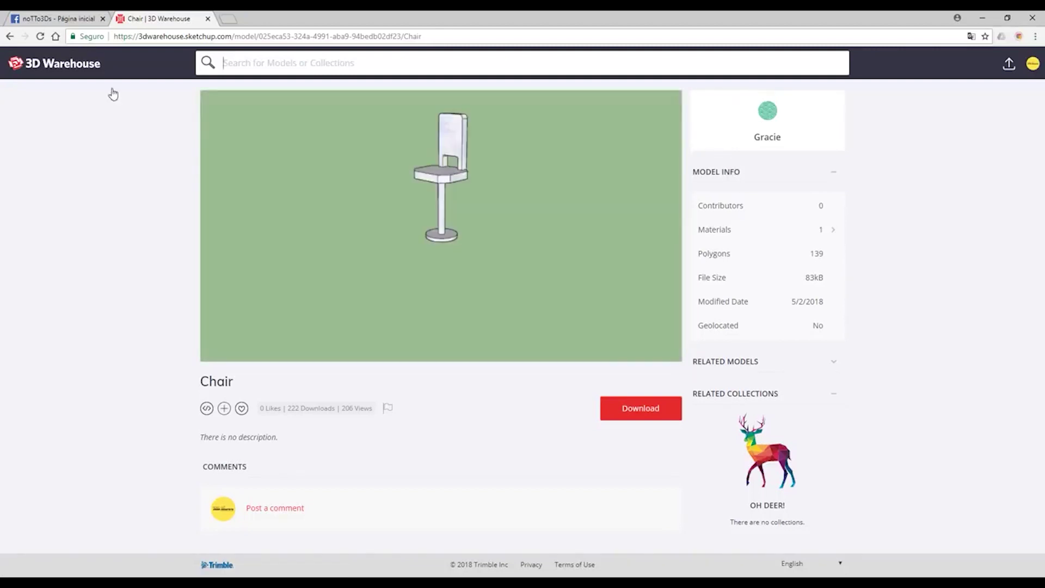
{"action": "left_click", "coordinate": [10, 36]}
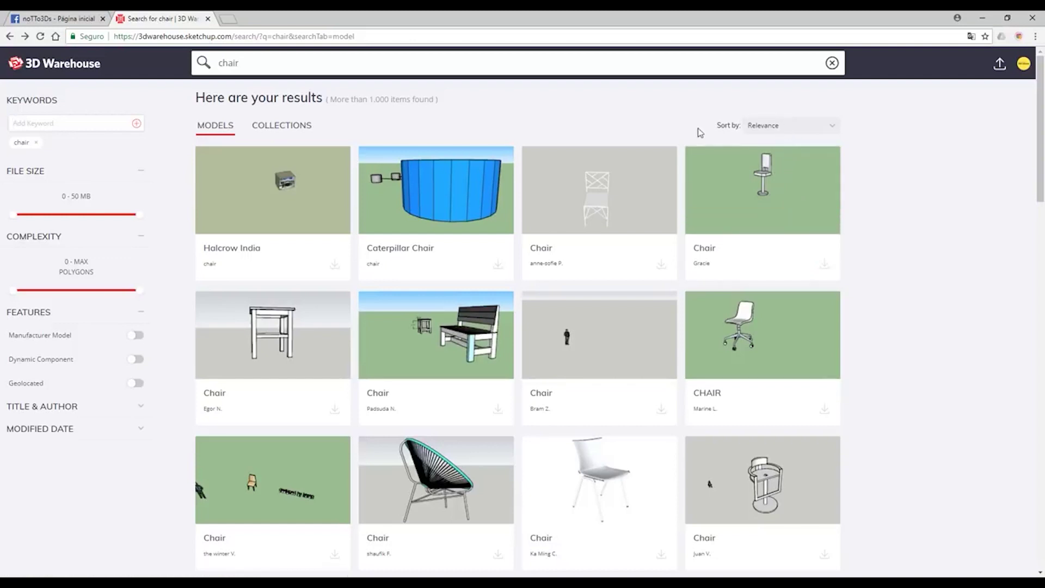
Sort the chair results by Most Liked and scroll through them
{"action": "left_click", "coordinate": [768, 126]}
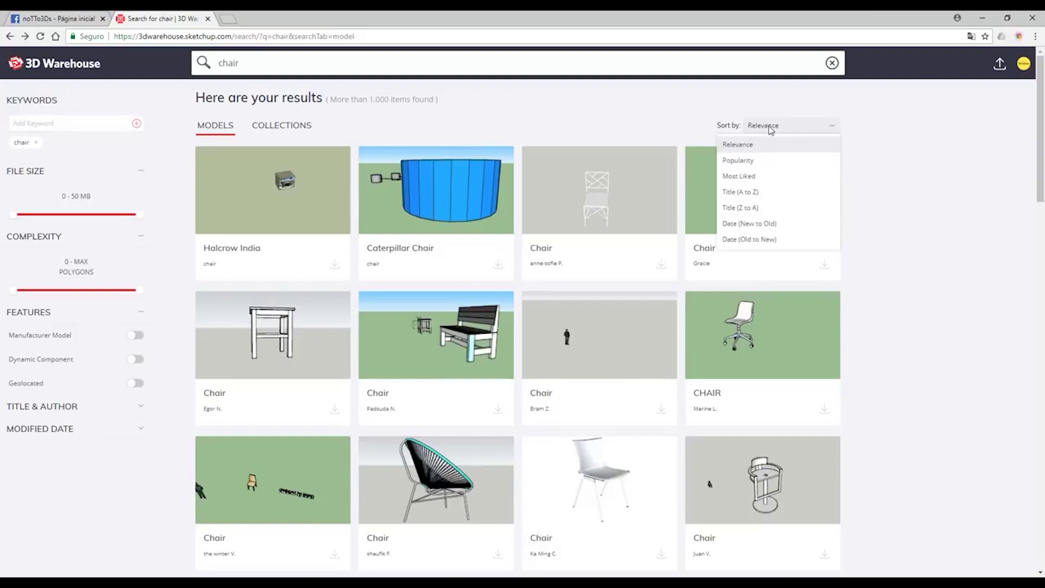
{"action": "left_click", "coordinate": [739, 176]}
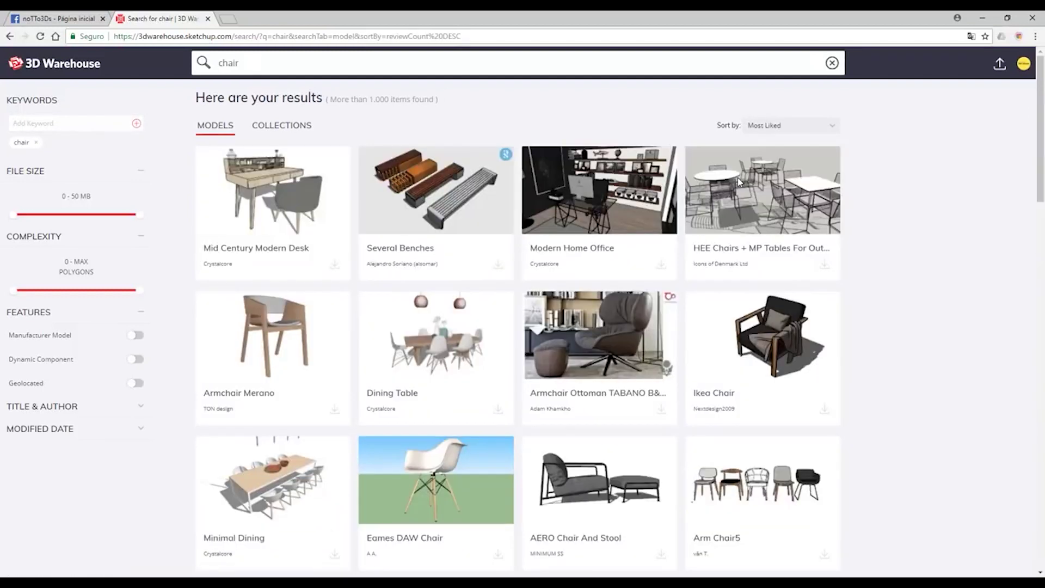
{"action": "mouse_move", "coordinate": [762, 196]}
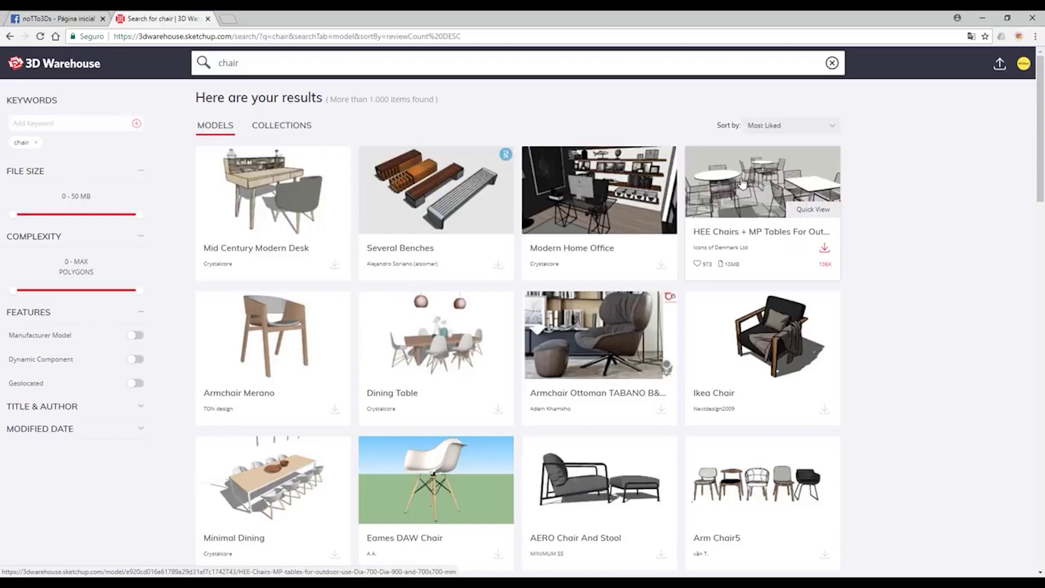
{"action": "scroll", "coordinate": [742, 184], "scroll_direction": "down", "scroll_amount": 3}
{"action": "scroll", "coordinate": [653, 244], "scroll_direction": "down", "scroll_amount": 1}
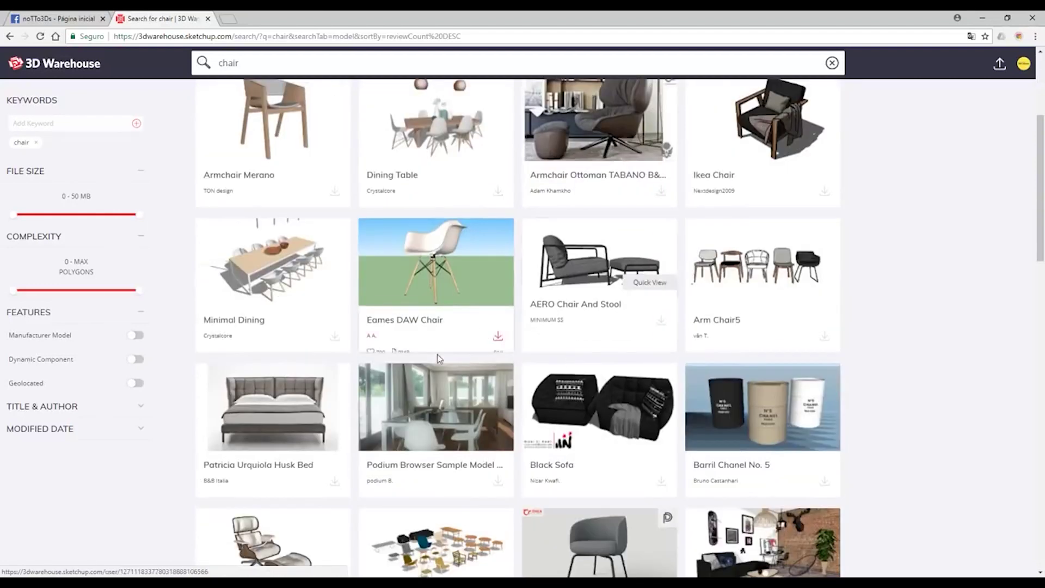
{"action": "scroll", "coordinate": [525, 349], "scroll_direction": "down", "scroll_amount": 3}
{"action": "scroll", "coordinate": [525, 349], "scroll_direction": "down", "scroll_amount": 3}
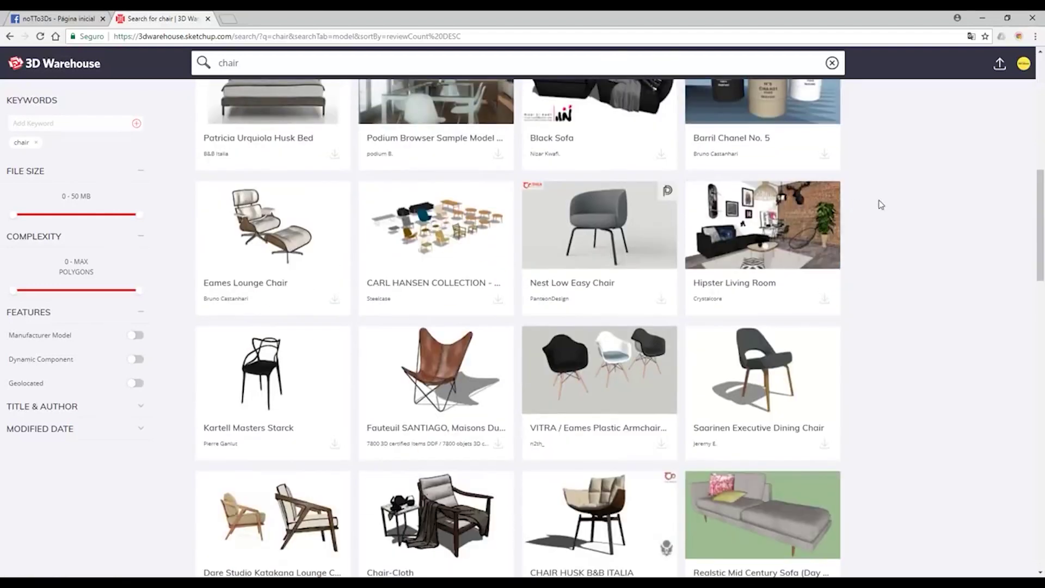
{"action": "scroll", "coordinate": [887, 202], "scroll_direction": "down", "scroll_amount": 2}
{"action": "scroll", "coordinate": [785, 235], "scroll_direction": "down", "scroll_amount": 1}
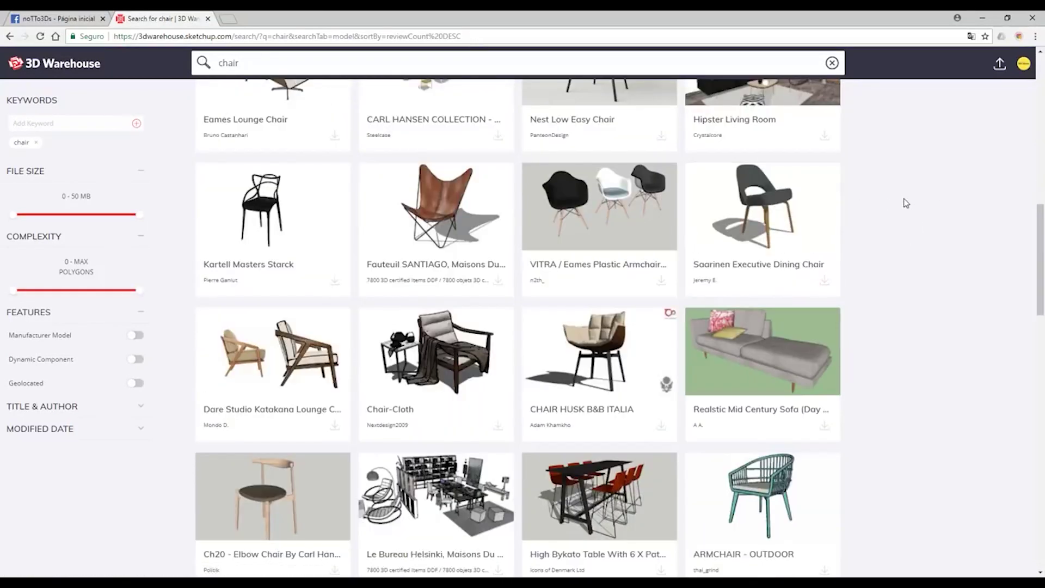
{"action": "scroll", "coordinate": [905, 203], "scroll_direction": "down", "scroll_amount": 3}
{"action": "scroll", "coordinate": [478, 277], "scroll_direction": "up", "scroll_amount": 1}
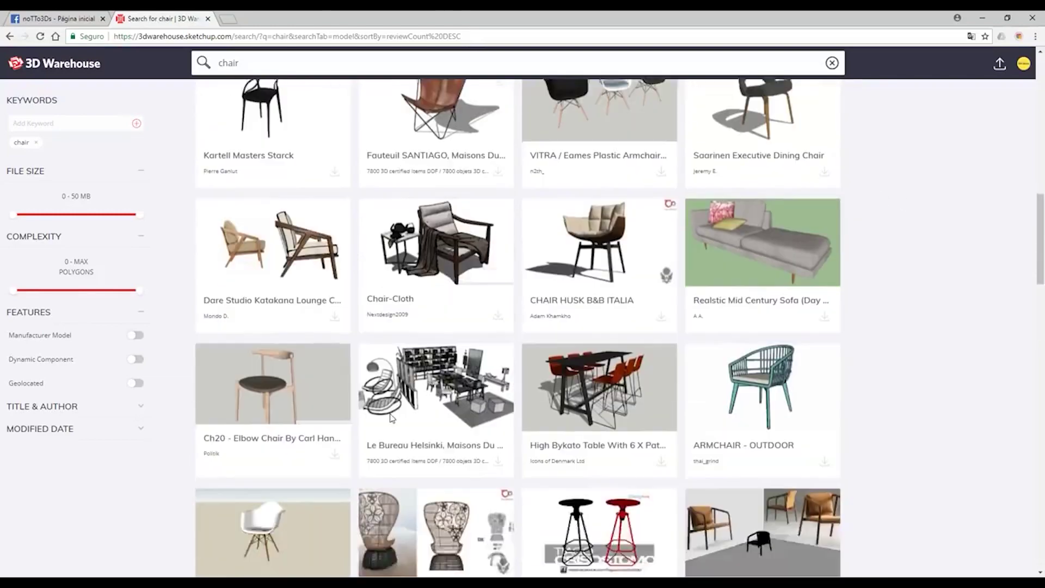
{"action": "scroll", "coordinate": [417, 380], "scroll_direction": "up", "scroll_amount": 4}
{"action": "scroll", "coordinate": [416, 379], "scroll_direction": "up", "scroll_amount": 2}
{"action": "scroll", "coordinate": [430, 375], "scroll_direction": "up", "scroll_amount": 1}
{"action": "scroll", "coordinate": [446, 370], "scroll_direction": "up", "scroll_amount": 5}
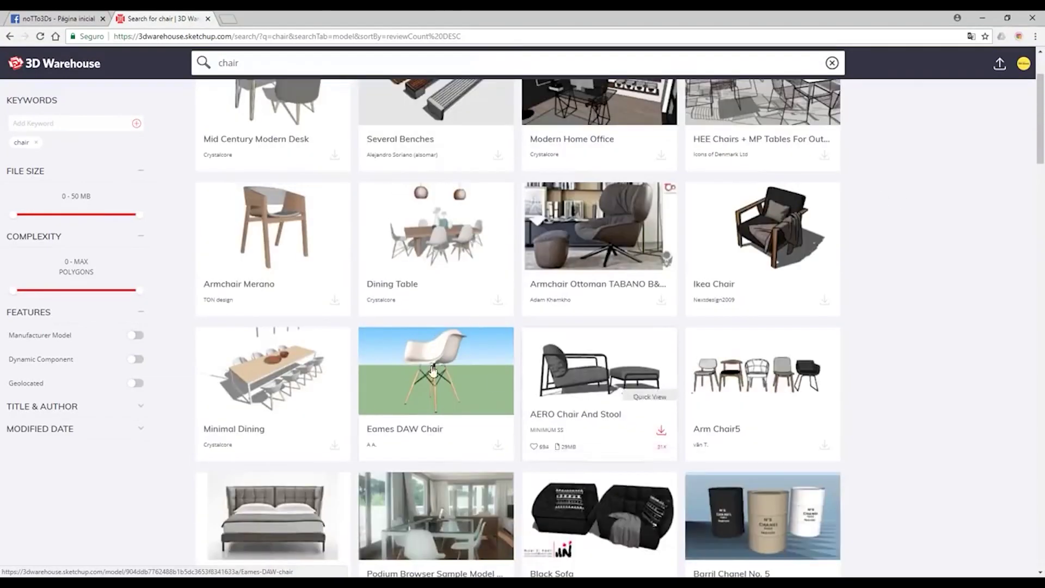
{"action": "scroll", "coordinate": [478, 387], "scroll_direction": "up", "scroll_amount": 1}
{"action": "scroll", "coordinate": [479, 388], "scroll_direction": "up", "scroll_amount": 1}
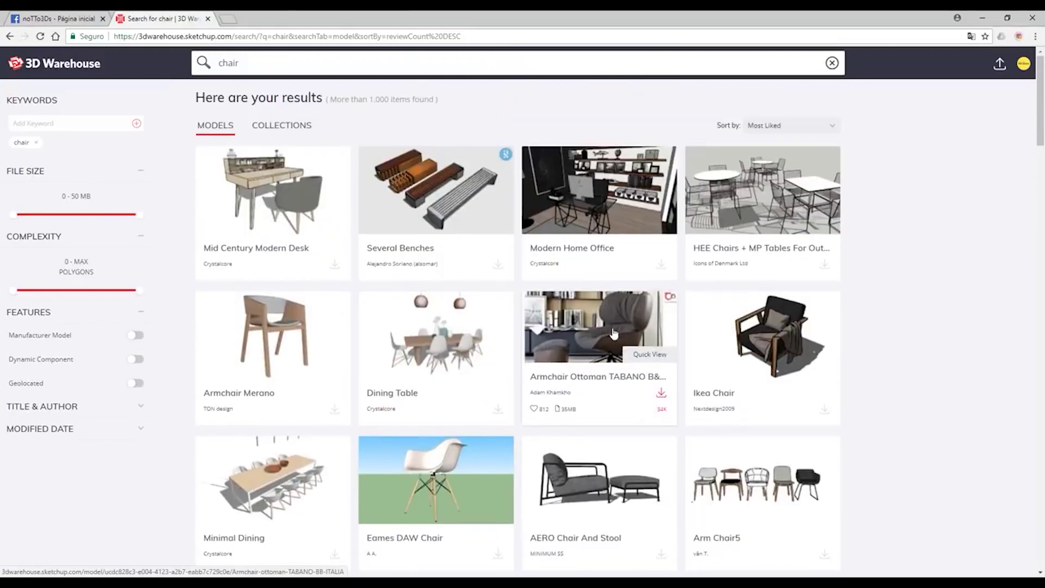
{"action": "mouse_move", "coordinate": [763, 335]}
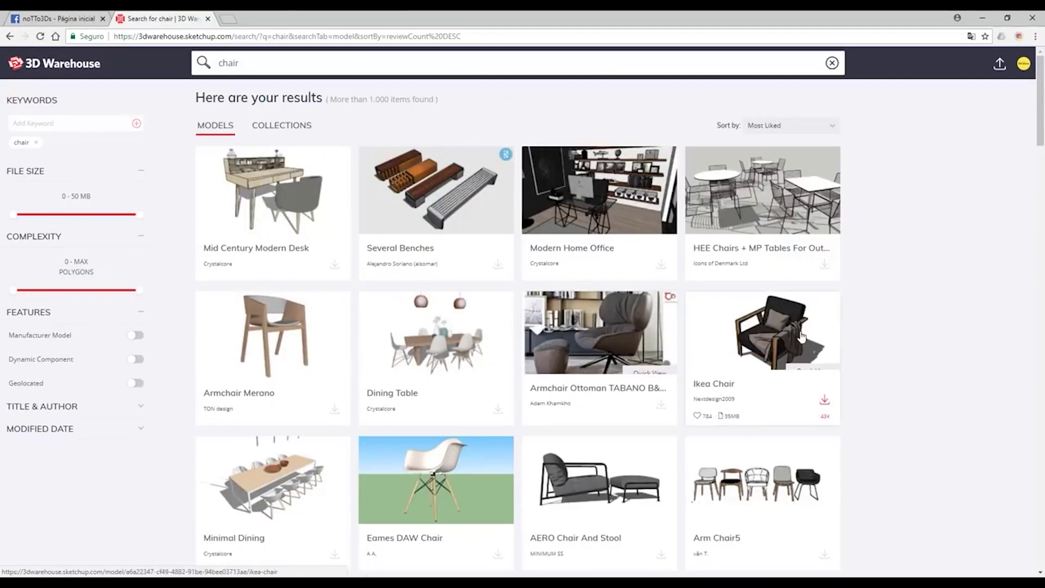
Scroll far down the Most Liked chair results, then back toward the top
{"action": "scroll", "coordinate": [791, 328], "scroll_direction": "down", "scroll_amount": 2}
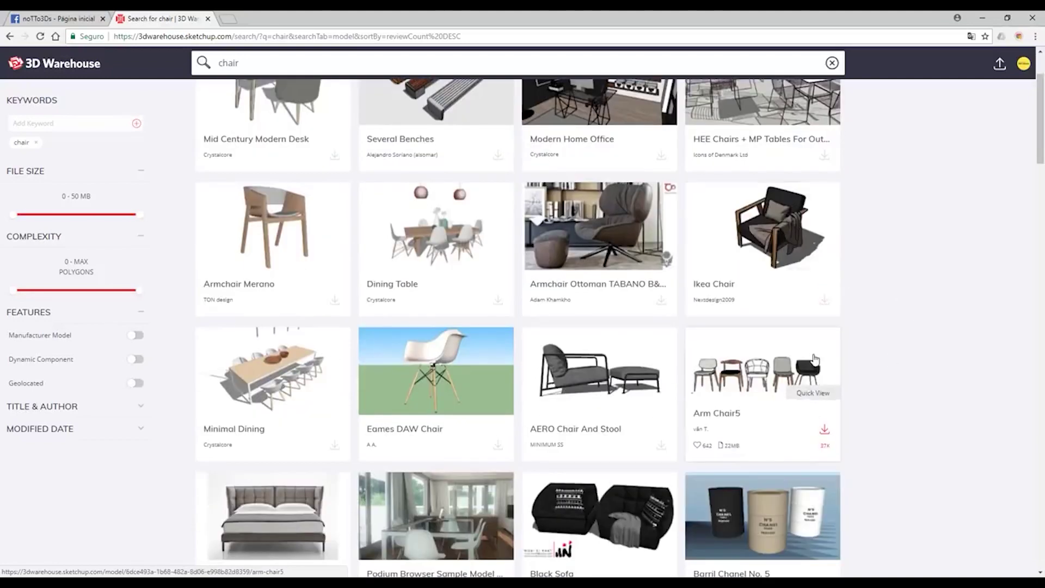
{"action": "scroll", "coordinate": [613, 234], "scroll_direction": "down", "scroll_amount": 5}
{"action": "scroll", "coordinate": [592, 266], "scroll_direction": "down", "scroll_amount": 4}
{"action": "scroll", "coordinate": [592, 266], "scroll_direction": "down", "scroll_amount": 6}
{"action": "scroll", "coordinate": [592, 267], "scroll_direction": "down", "scroll_amount": 5}
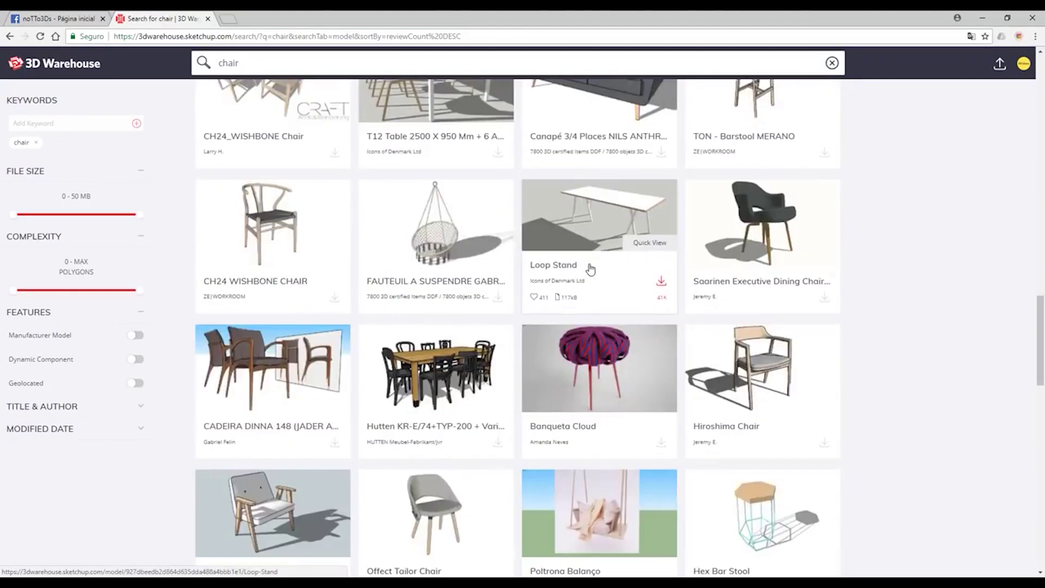
{"action": "scroll", "coordinate": [592, 266], "scroll_direction": "down", "scroll_amount": 6}
{"action": "scroll", "coordinate": [593, 257], "scroll_direction": "down", "scroll_amount": 4}
{"action": "scroll", "coordinate": [592, 256], "scroll_direction": "down", "scroll_amount": 3}
{"action": "scroll", "coordinate": [588, 257], "scroll_direction": "down", "scroll_amount": 4}
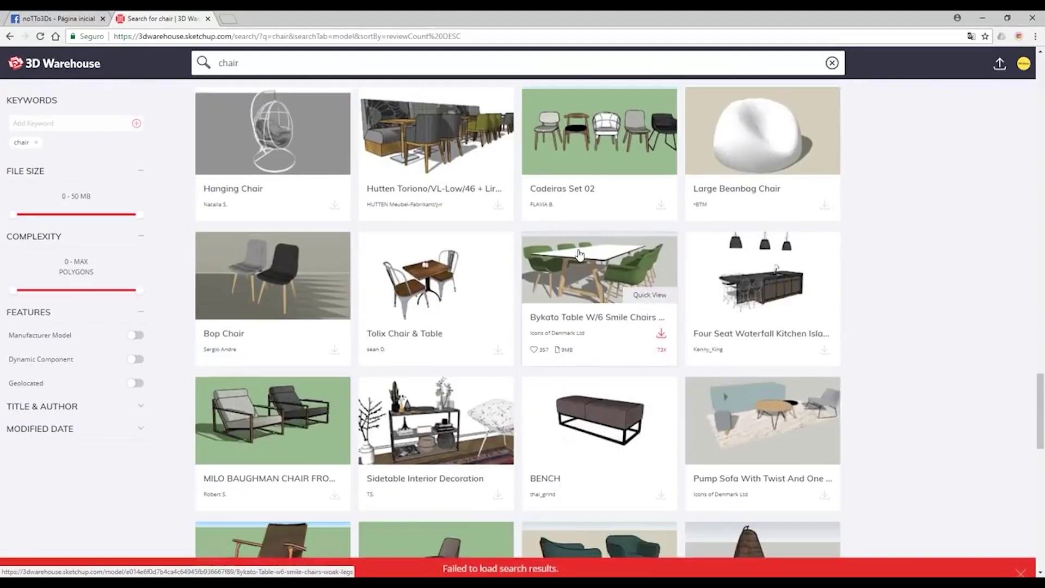
{"action": "scroll", "coordinate": [583, 258], "scroll_direction": "down", "scroll_amount": 4}
{"action": "scroll", "coordinate": [580, 260], "scroll_direction": "down", "scroll_amount": 3}
{"action": "scroll", "coordinate": [579, 260], "scroll_direction": "down", "scroll_amount": 8}
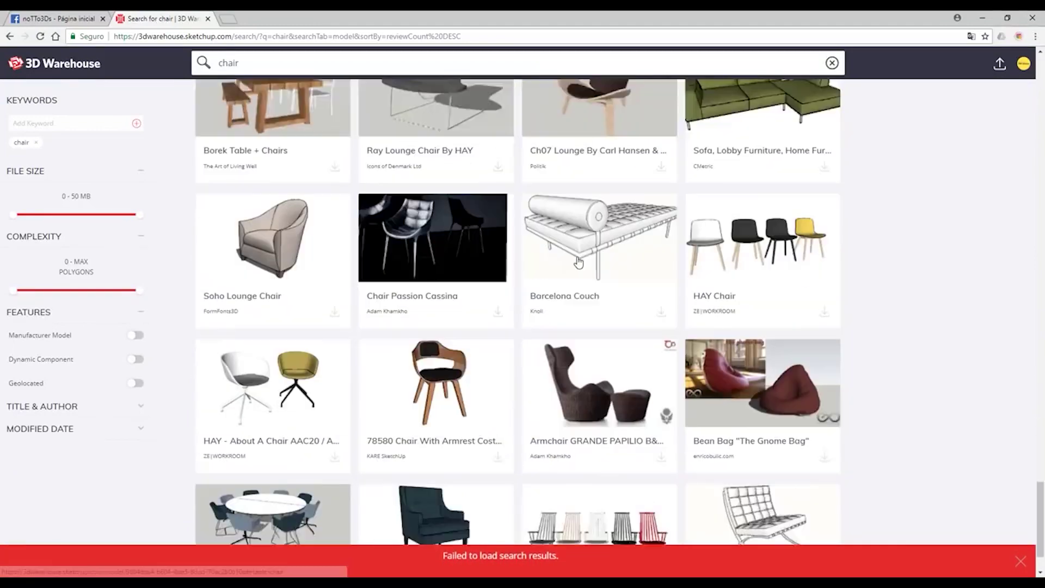
{"action": "scroll", "coordinate": [578, 260], "scroll_direction": "down", "scroll_amount": 1}
{"action": "scroll", "coordinate": [575, 262], "scroll_direction": "up", "scroll_amount": 10}
{"action": "scroll", "coordinate": [575, 261], "scroll_direction": "up", "scroll_amount": 10}
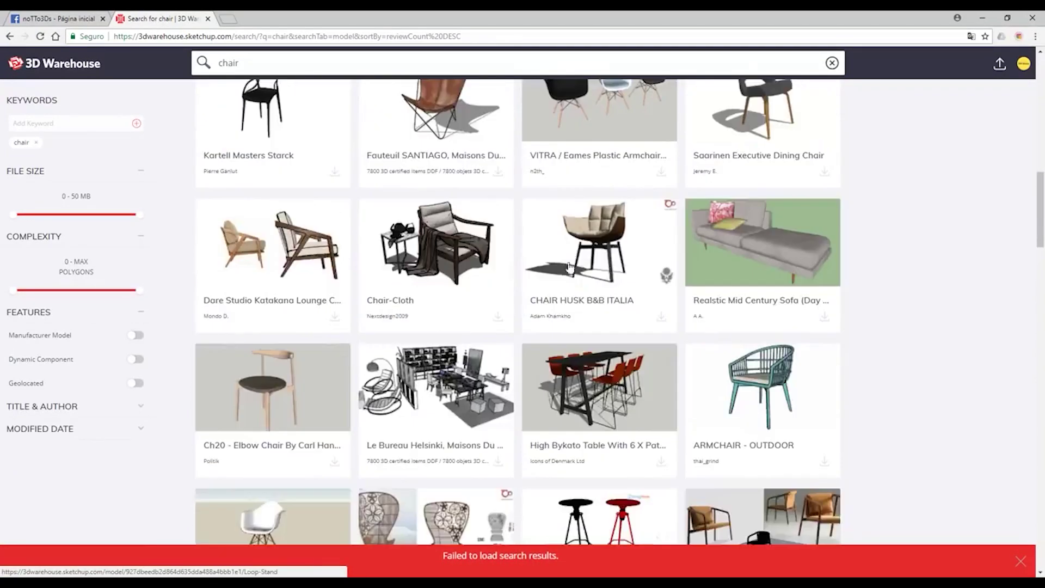
{"action": "scroll", "coordinate": [575, 261], "scroll_direction": "up", "scroll_amount": 10}
{"action": "scroll", "coordinate": [338, 168], "scroll_direction": "up", "scroll_amount": 5}
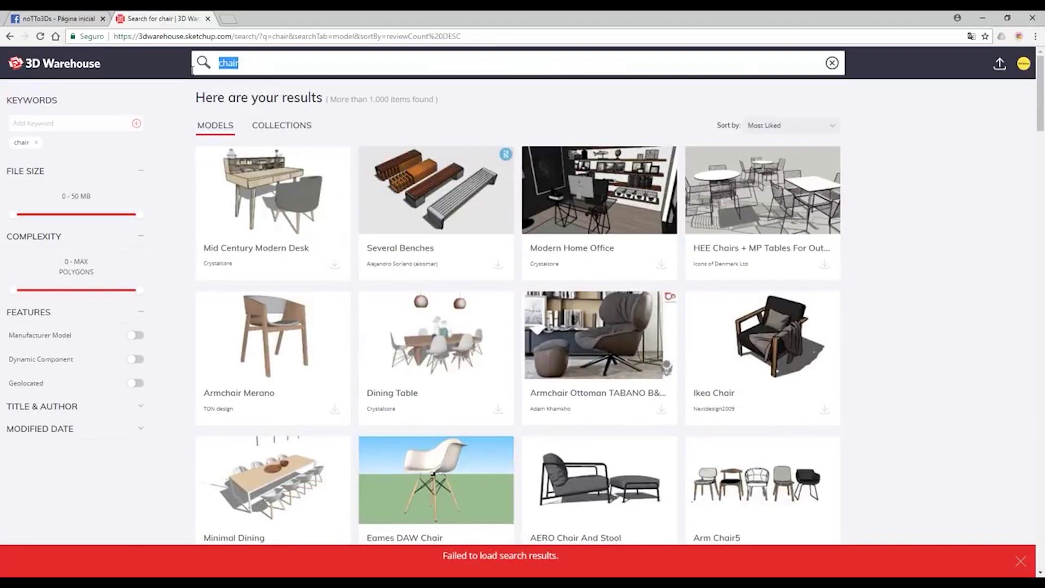
Change the search to 'cadeira' and run it
{"action": "type", "text": "cadeira"}
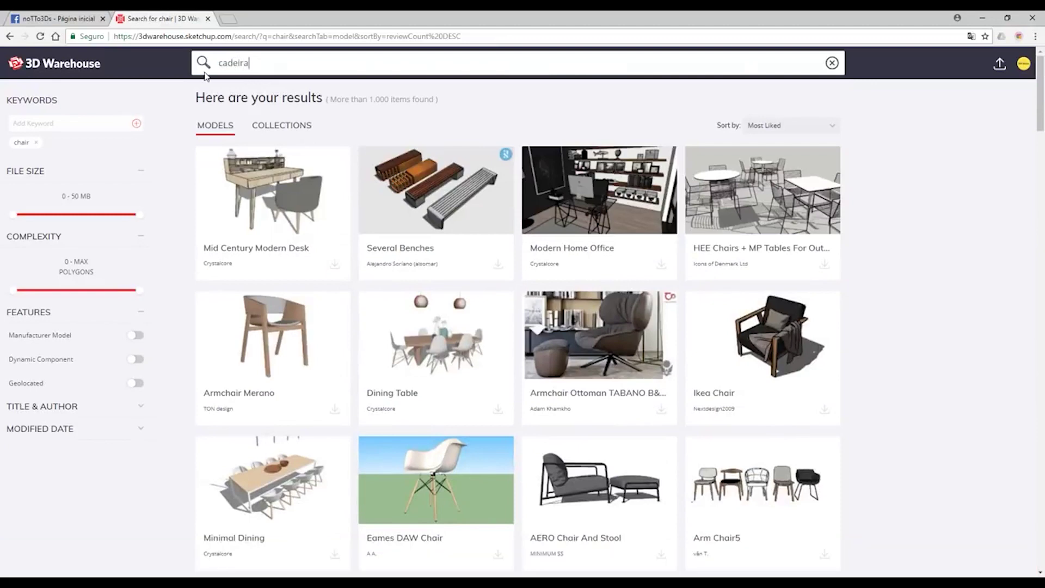
{"action": "key", "text": "Return"}
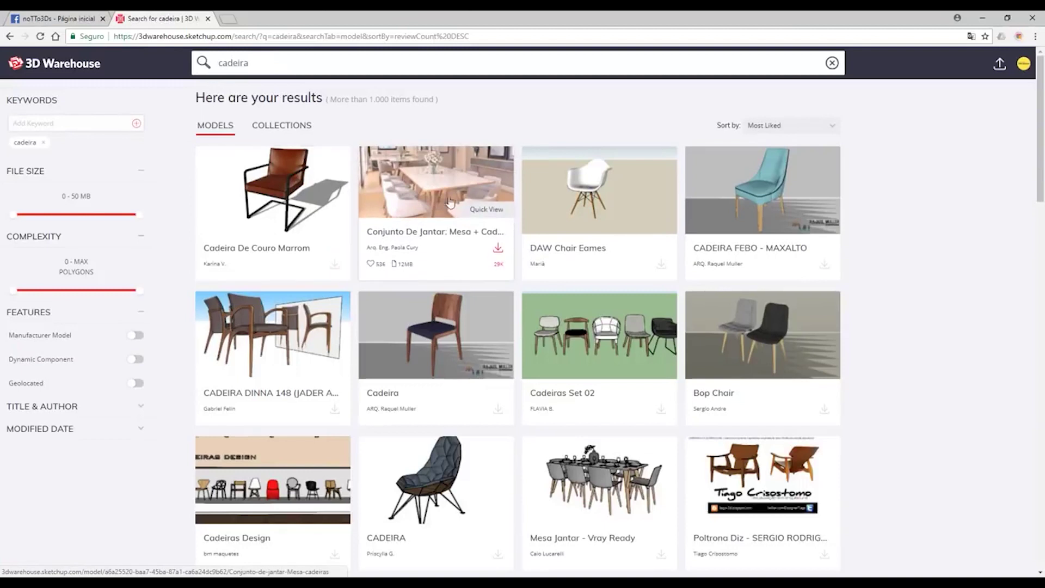
{"action": "double_click", "coordinate": [279, 71]}
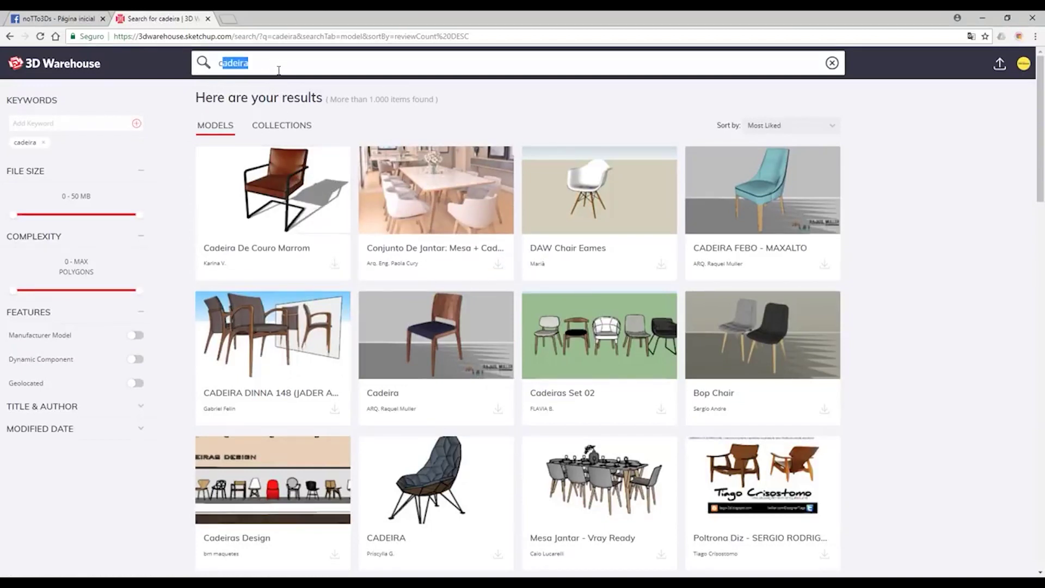
{"action": "left_click", "coordinate": [279, 70]}
{"action": "mouse_move", "coordinate": [429, 470]}
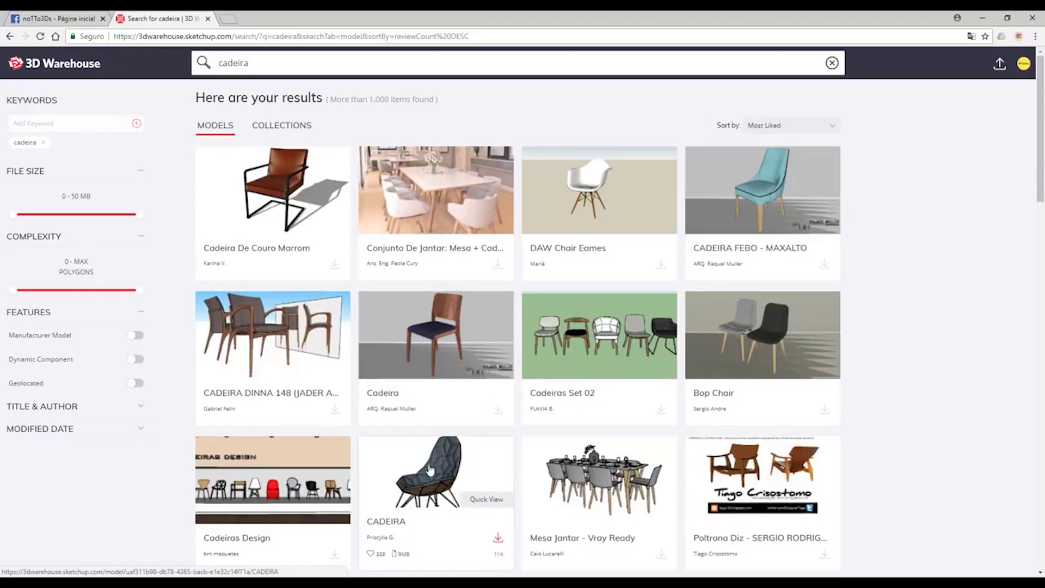
Preview the faceted CADEIRA lounge chair, then return and browse the cadeira results
{"action": "scroll", "coordinate": [462, 462], "scroll_direction": "down", "scroll_amount": 1}
{"action": "left_click", "coordinate": [430, 397]}
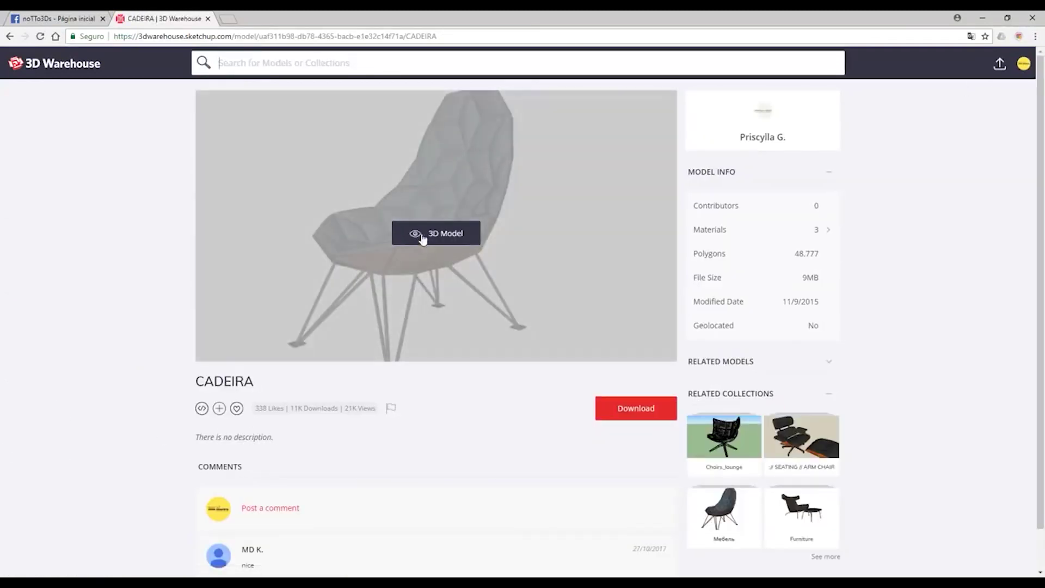
{"action": "left_click", "coordinate": [10, 38]}
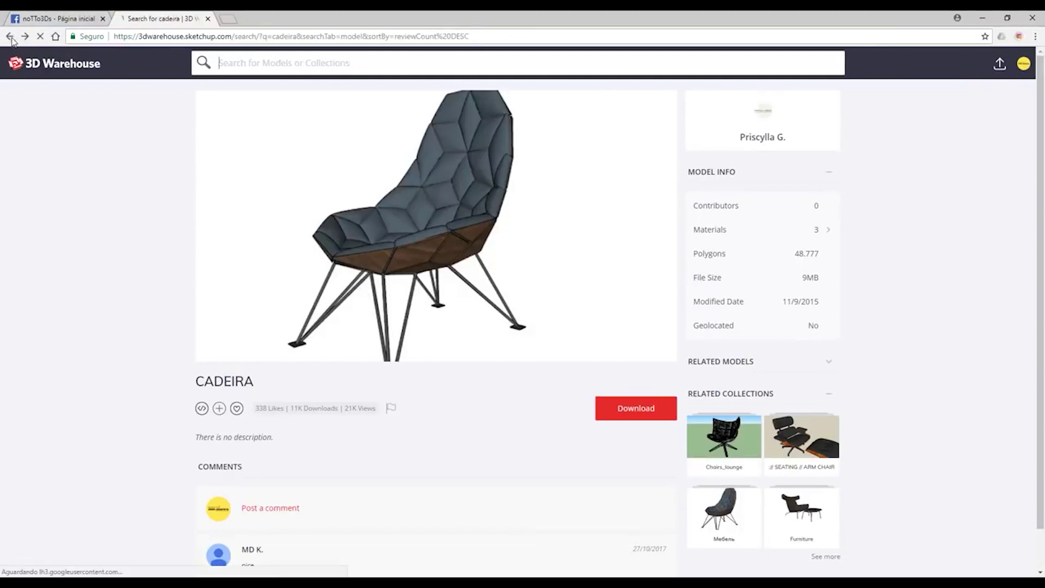
{"action": "scroll", "coordinate": [949, 203], "scroll_direction": "down", "scroll_amount": 6}
{"action": "scroll", "coordinate": [800, 224], "scroll_direction": "down", "scroll_amount": 5}
{"action": "scroll", "coordinate": [799, 224], "scroll_direction": "down", "scroll_amount": 3}
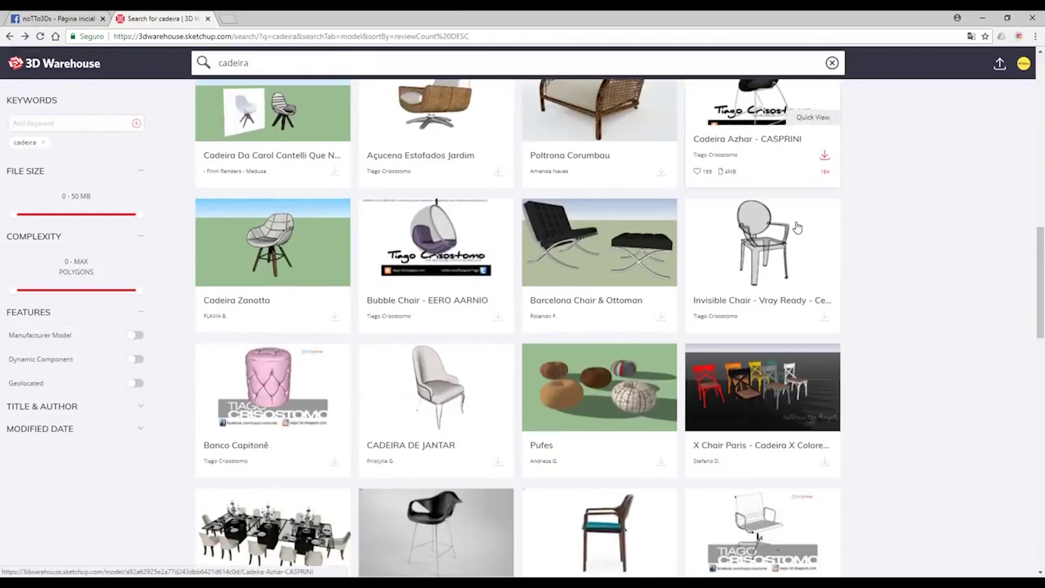
{"action": "scroll", "coordinate": [800, 224], "scroll_direction": "down", "scroll_amount": 5}
{"action": "scroll", "coordinate": [848, 207], "scroll_direction": "down", "scroll_amount": 3}
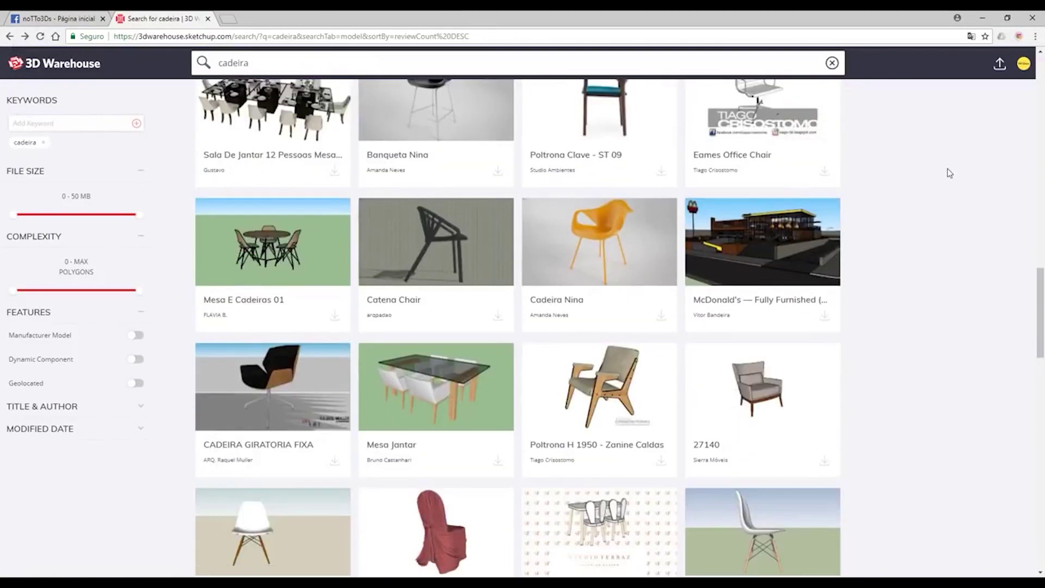
{"action": "mouse_move", "coordinate": [761, 240]}
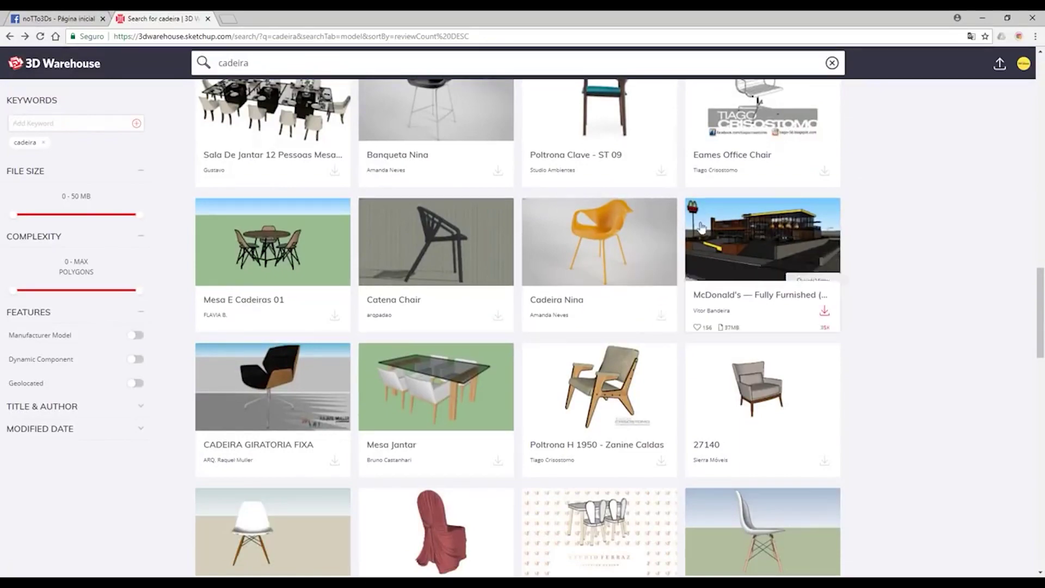
{"action": "scroll", "coordinate": [516, 268], "scroll_direction": "down", "scroll_amount": 5}
{"action": "scroll", "coordinate": [296, 321], "scroll_direction": "down", "scroll_amount": 3}
{"action": "scroll", "coordinate": [294, 326], "scroll_direction": "up", "scroll_amount": 4}
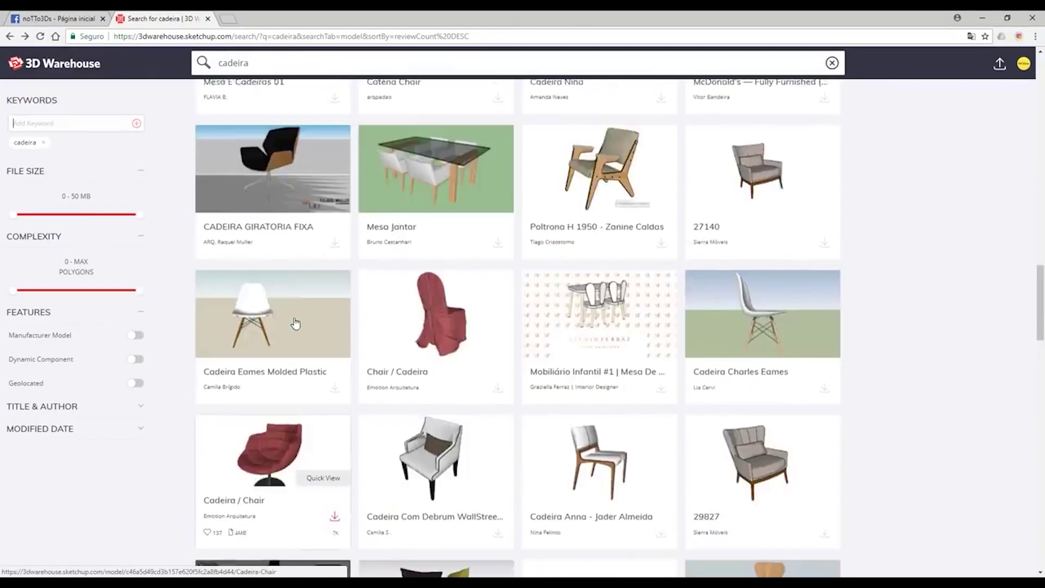
{"action": "scroll", "coordinate": [373, 296], "scroll_direction": "up", "scroll_amount": 10}
{"action": "scroll", "coordinate": [368, 298], "scroll_direction": "up", "scroll_amount": 10}
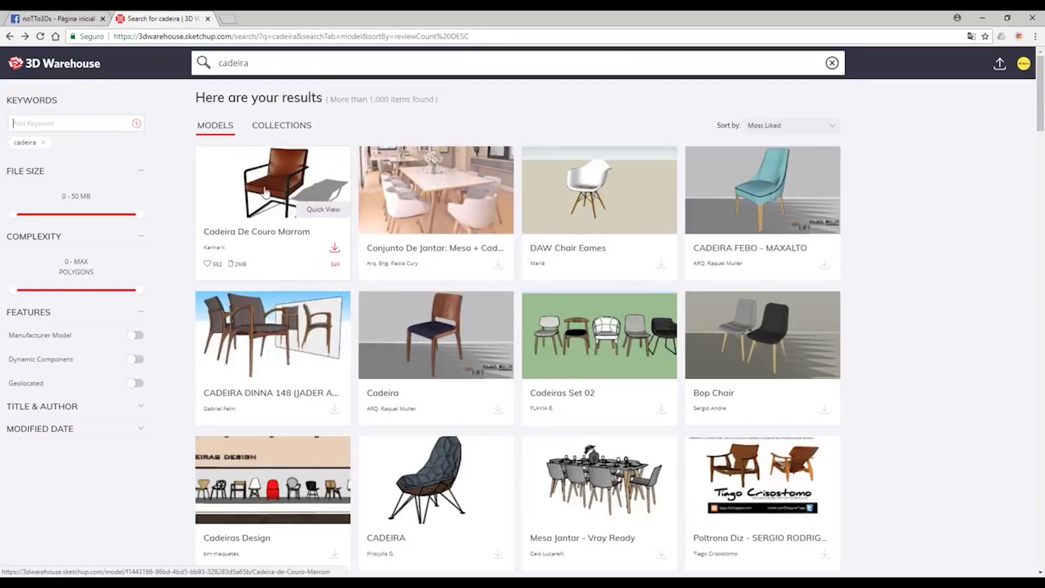
{"action": "mouse_move", "coordinate": [599, 204]}
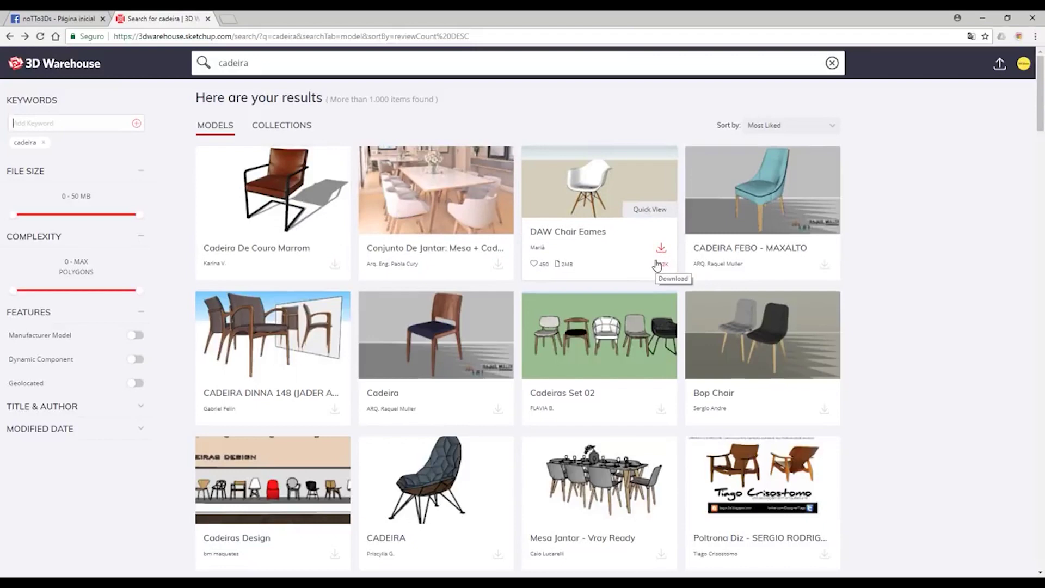
{"action": "scroll", "coordinate": [661, 264], "scroll_direction": "down", "scroll_amount": 4}
{"action": "scroll", "coordinate": [664, 261], "scroll_direction": "down", "scroll_amount": 2}
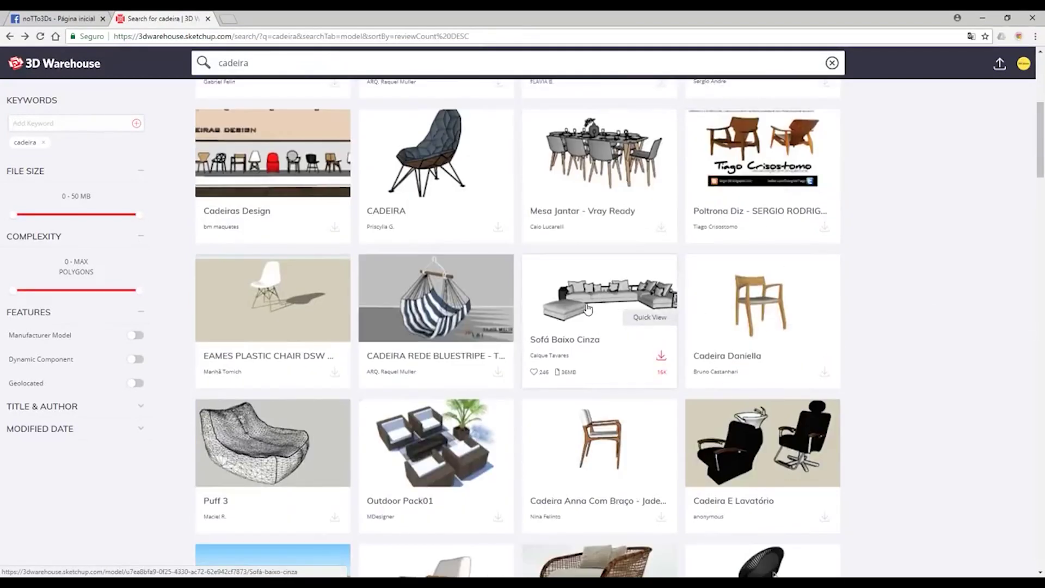
Preview the Sofá Baixo Cinza page, return to results, and start its download
{"action": "left_click", "coordinate": [588, 309]}
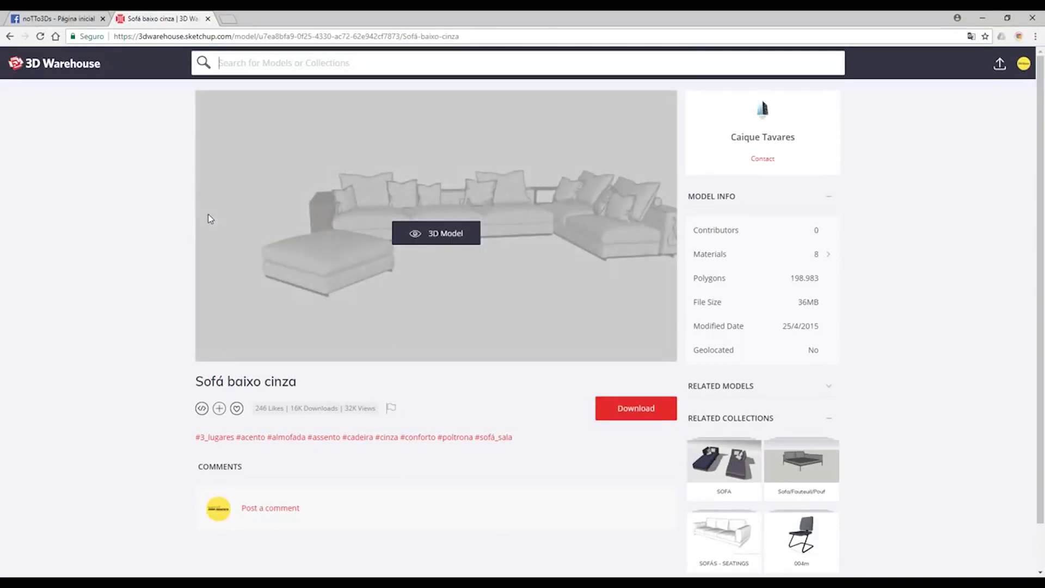
{"action": "left_click", "coordinate": [9, 37]}
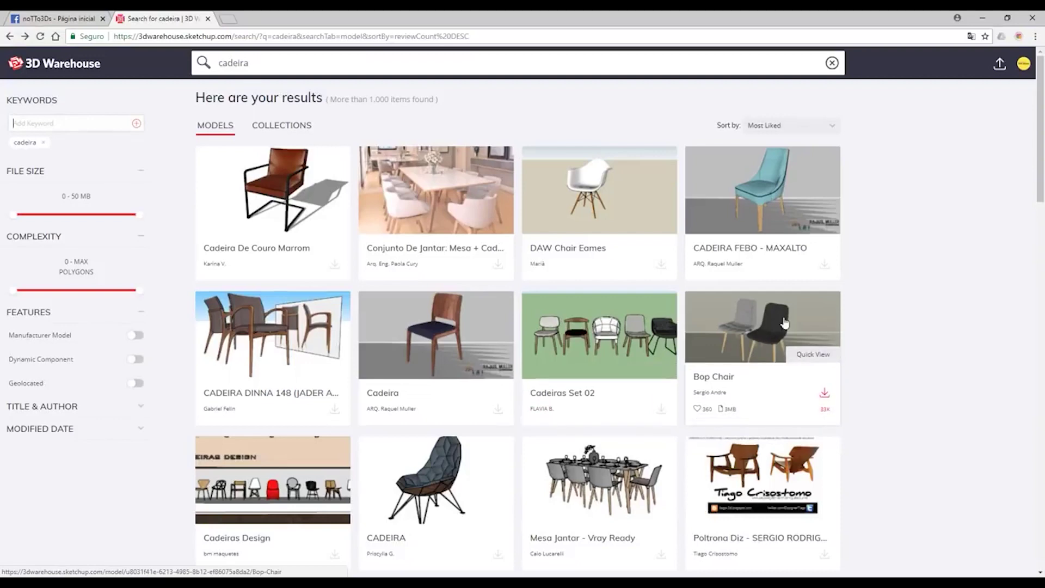
{"action": "scroll", "coordinate": [603, 277], "scroll_direction": "down", "scroll_amount": 5}
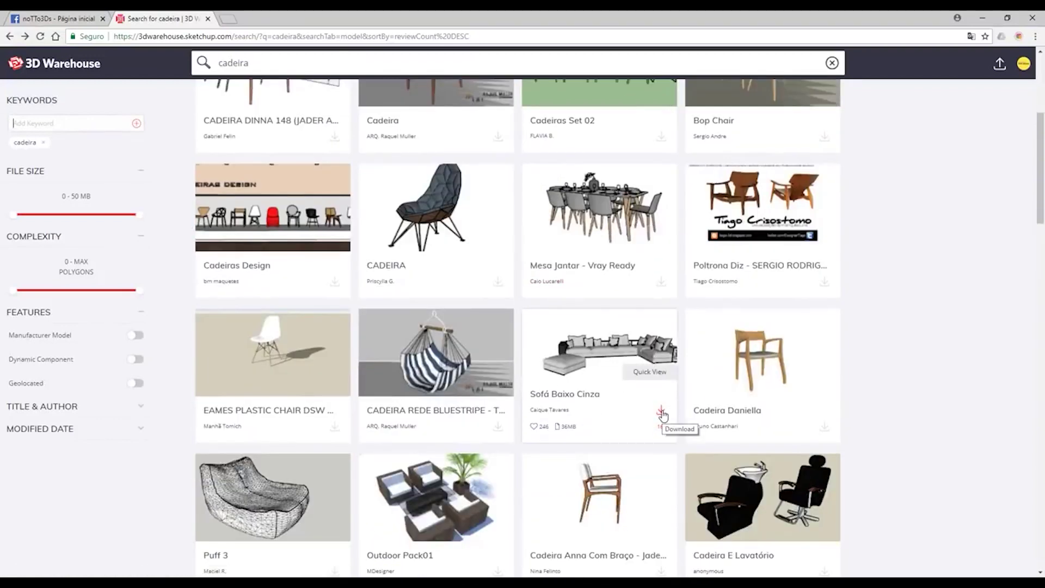
{"action": "left_click", "coordinate": [662, 412]}
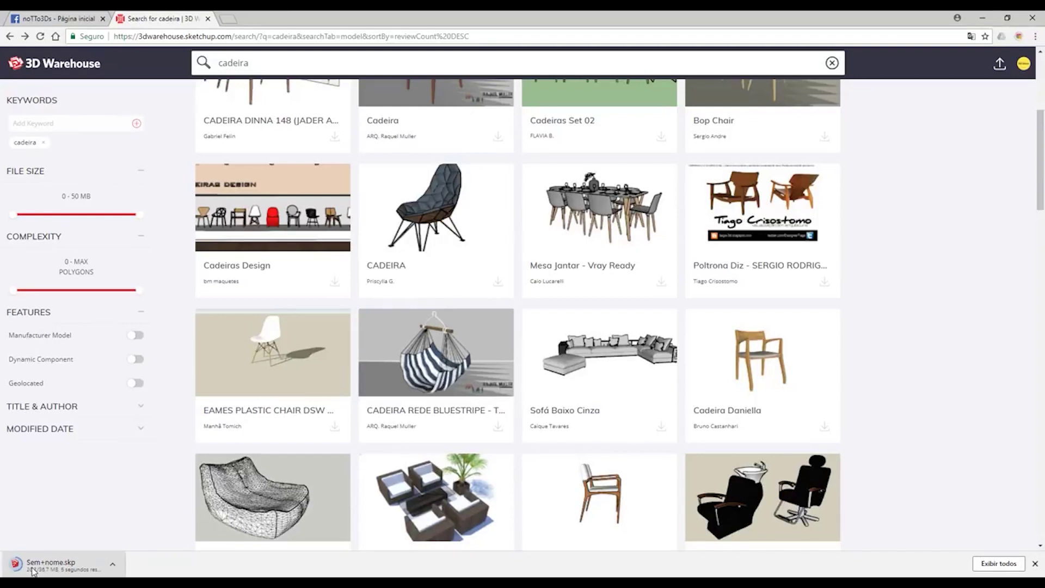
Download the Sofá Baixo Cinza model from its page and open the downloaded file
{"action": "left_click", "coordinate": [604, 355]}
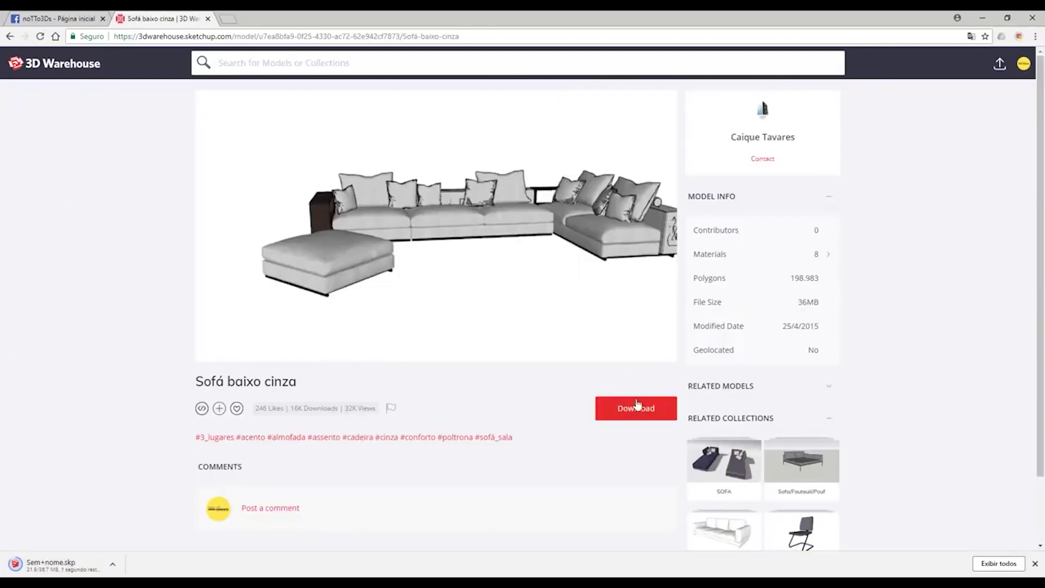
{"action": "left_click", "coordinate": [658, 407]}
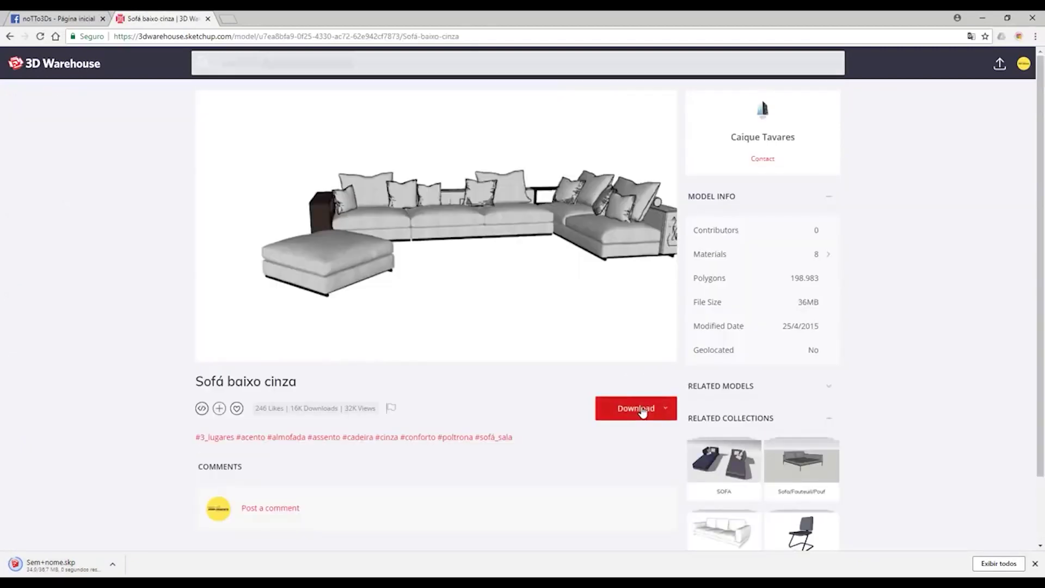
{"action": "scroll", "coordinate": [645, 307], "scroll_direction": "down", "scroll_amount": 2}
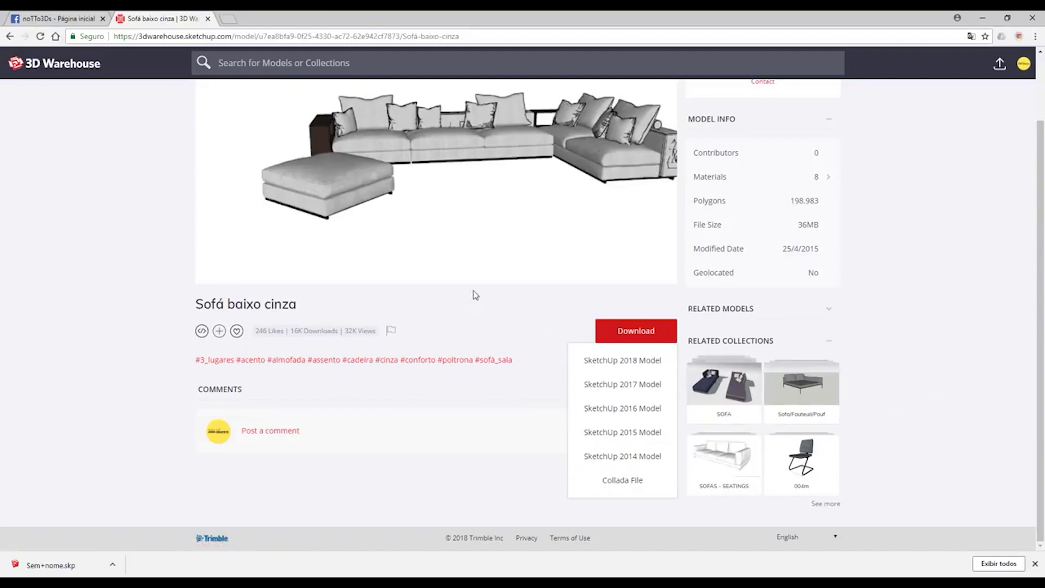
{"action": "scroll", "coordinate": [971, 381], "scroll_direction": "up", "scroll_amount": 2}
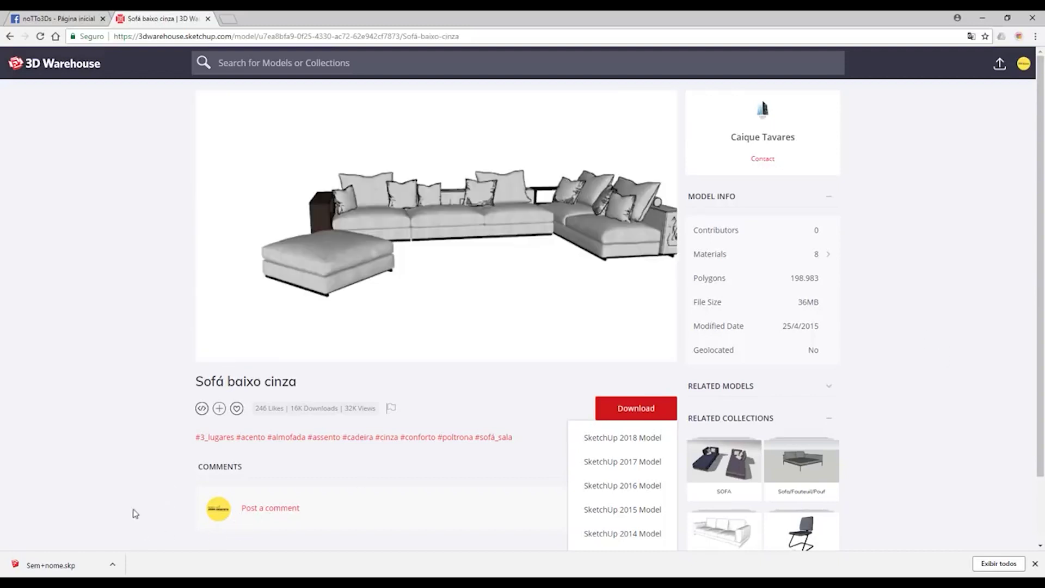
{"action": "right_click", "coordinate": [60, 568]}
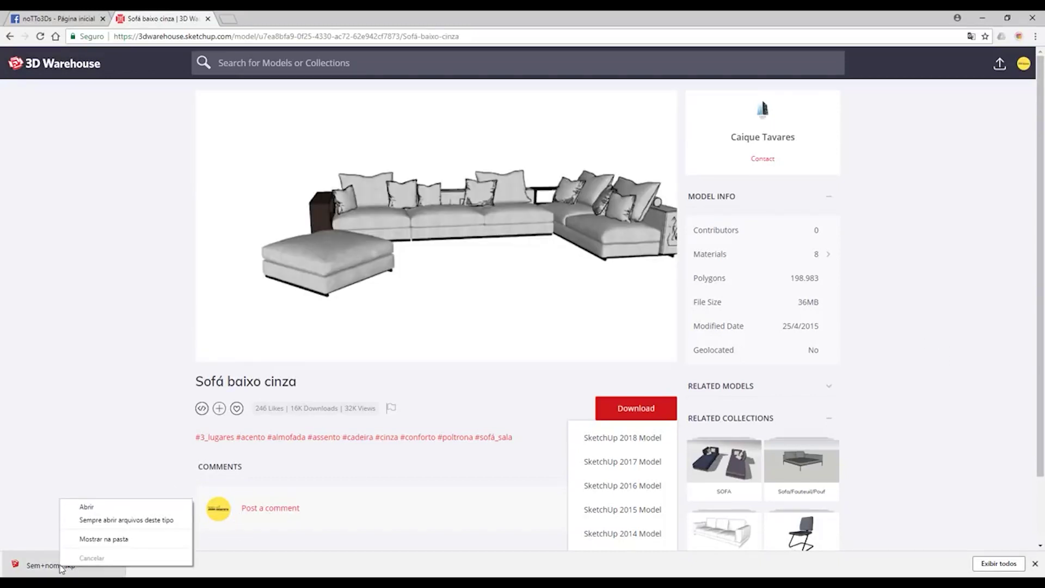
{"action": "left_click", "coordinate": [87, 507]}
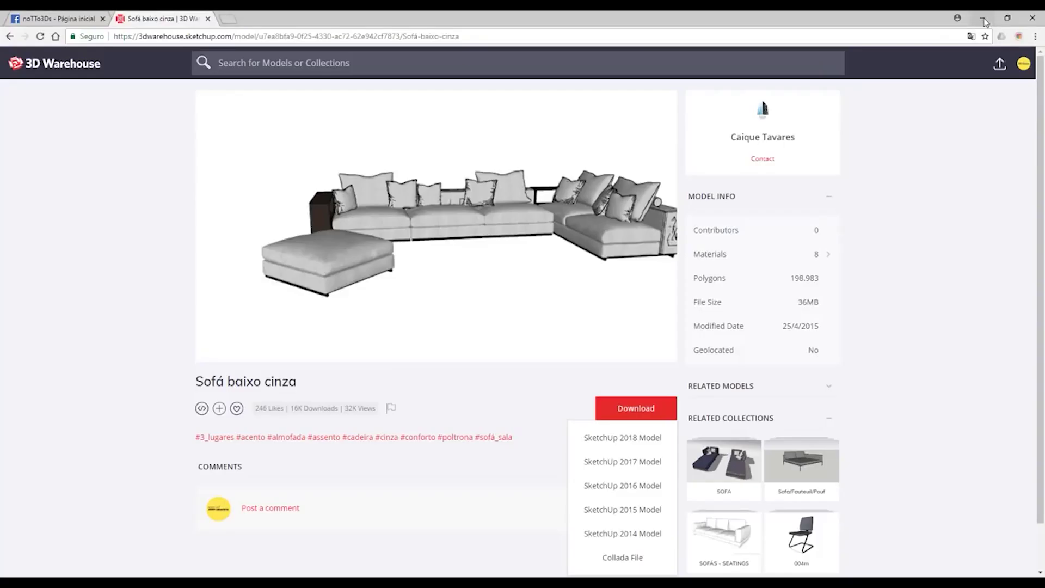
Minimize SketchUp and return to the 3D Warehouse home page in the browser
{"action": "left_click", "coordinate": [982, 17]}
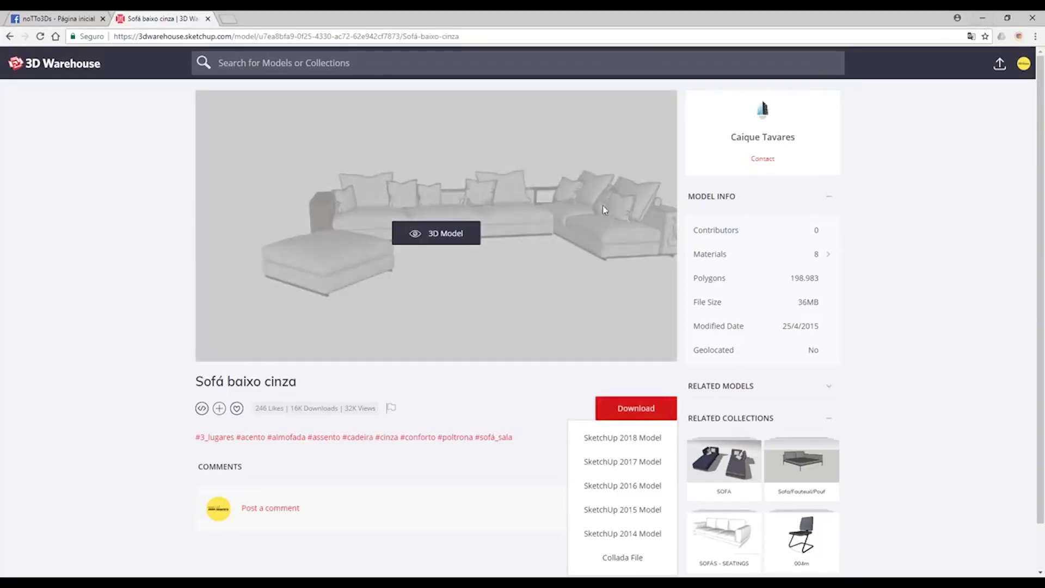
{"action": "left_click", "coordinate": [51, 65]}
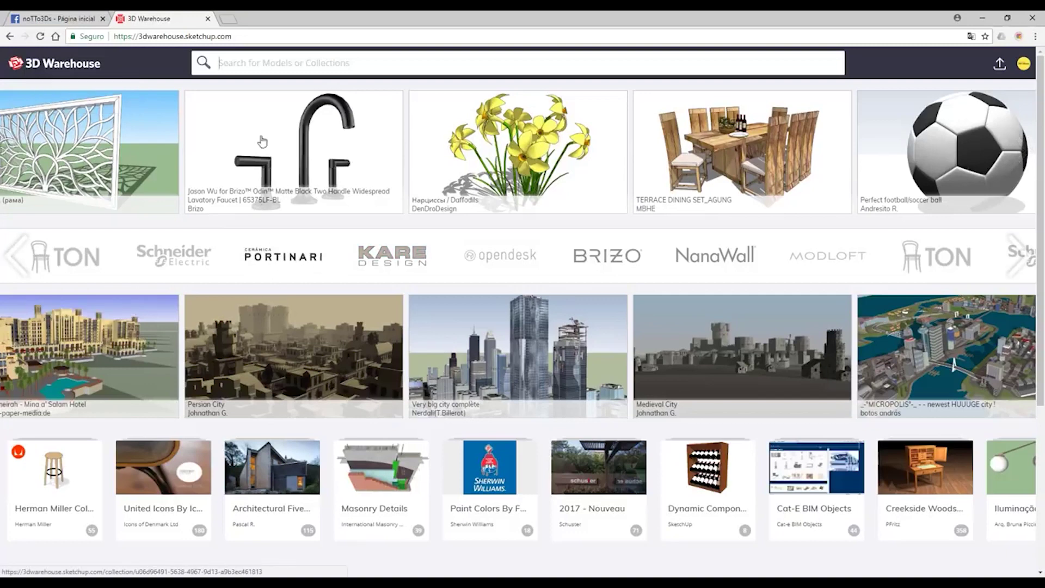
Search for 'portinari' and open the Cerâmica Portinari Oficial author profile
{"action": "type", "text": "po"}
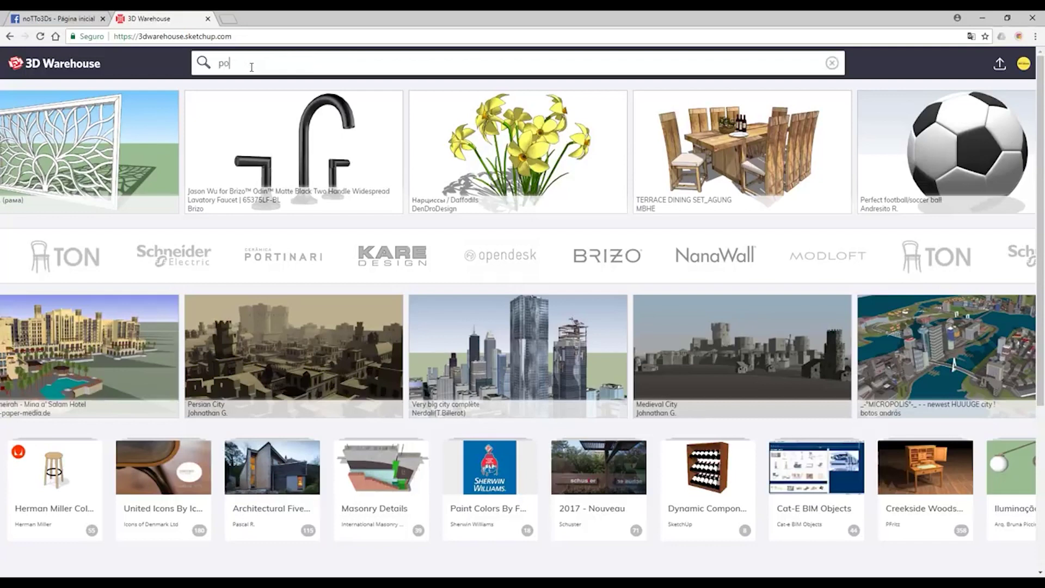
{"action": "type", "text": "rtinari"}
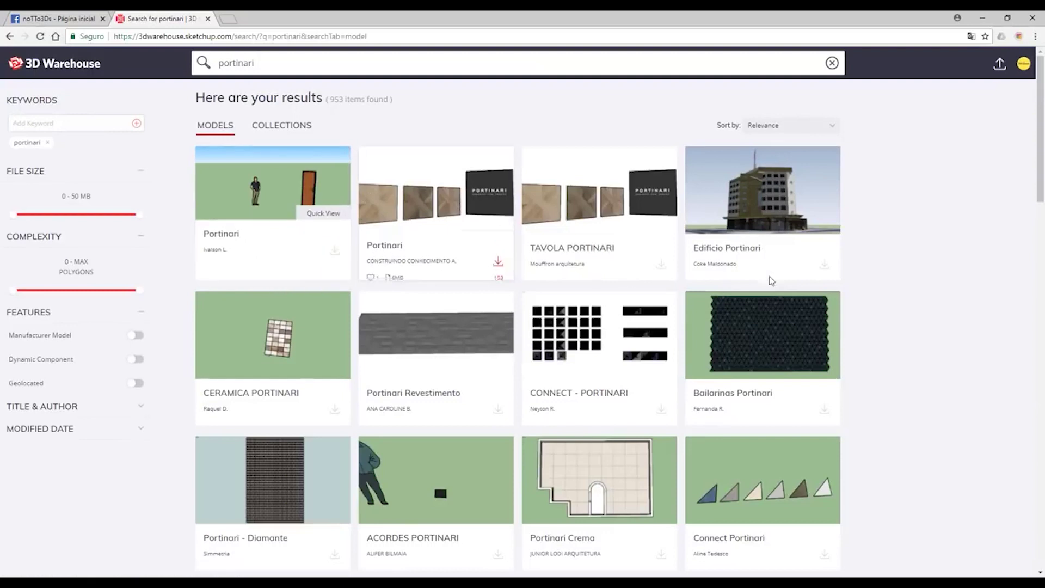
{"action": "mouse_move", "coordinate": [599, 212]}
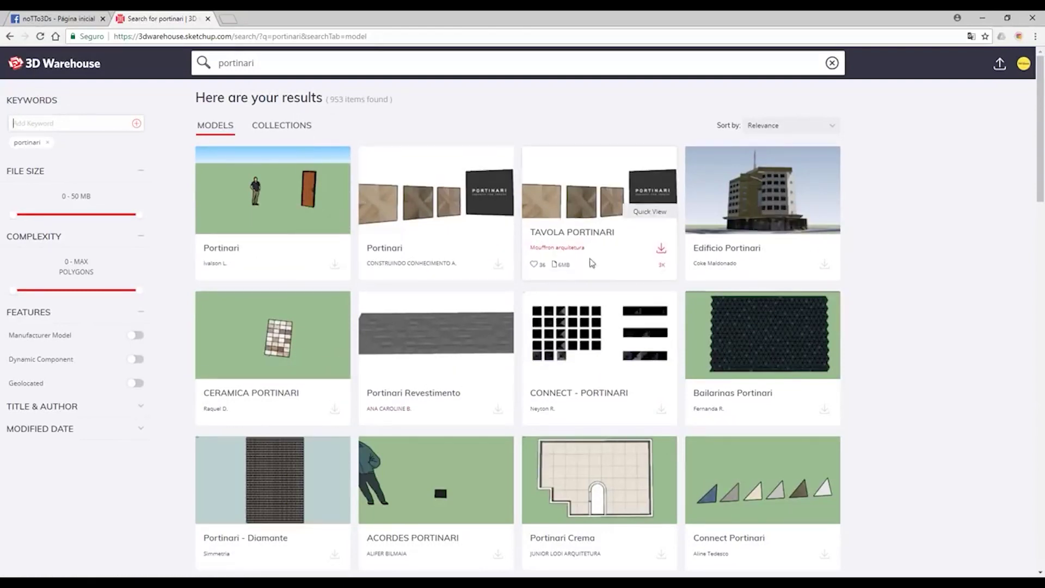
{"action": "scroll", "coordinate": [593, 261], "scroll_direction": "down", "scroll_amount": 2}
{"action": "scroll", "coordinate": [596, 261], "scroll_direction": "down", "scroll_amount": 3}
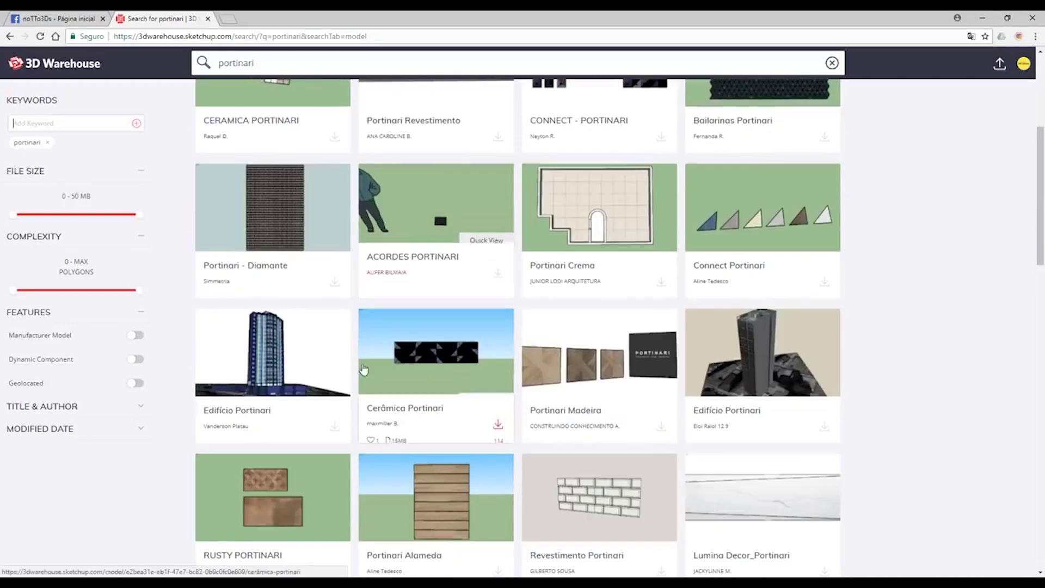
{"action": "scroll", "coordinate": [735, 430], "scroll_direction": "down", "scroll_amount": 2}
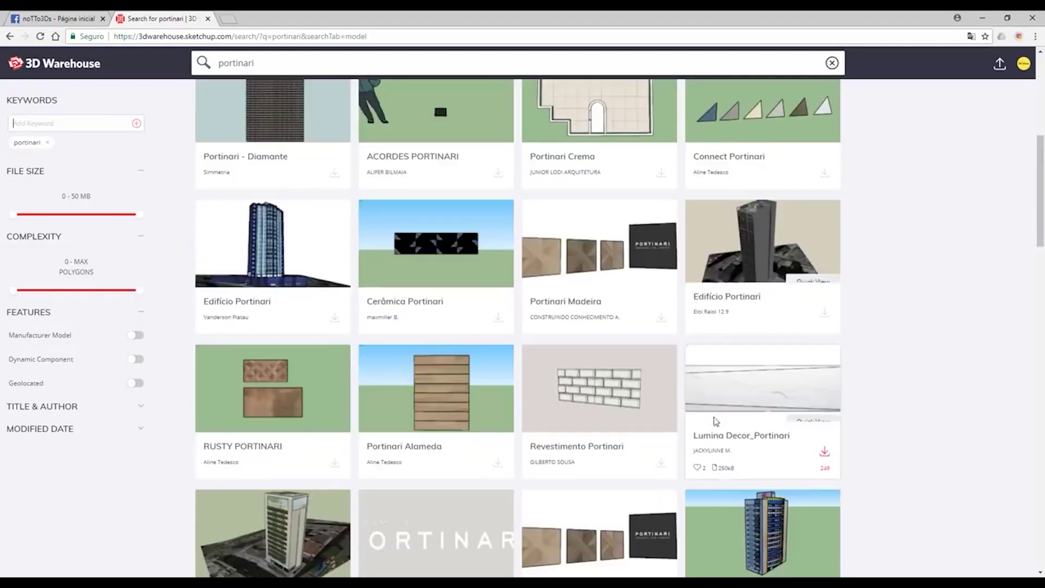
{"action": "scroll", "coordinate": [277, 460], "scroll_direction": "down", "scroll_amount": 2}
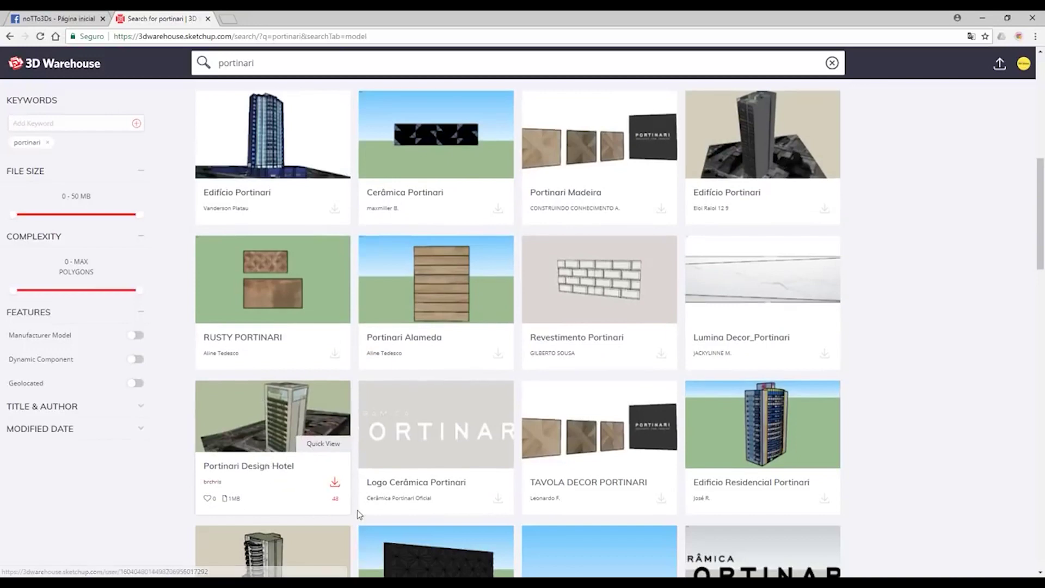
{"action": "scroll", "coordinate": [418, 484], "scroll_direction": "down", "scroll_amount": 2}
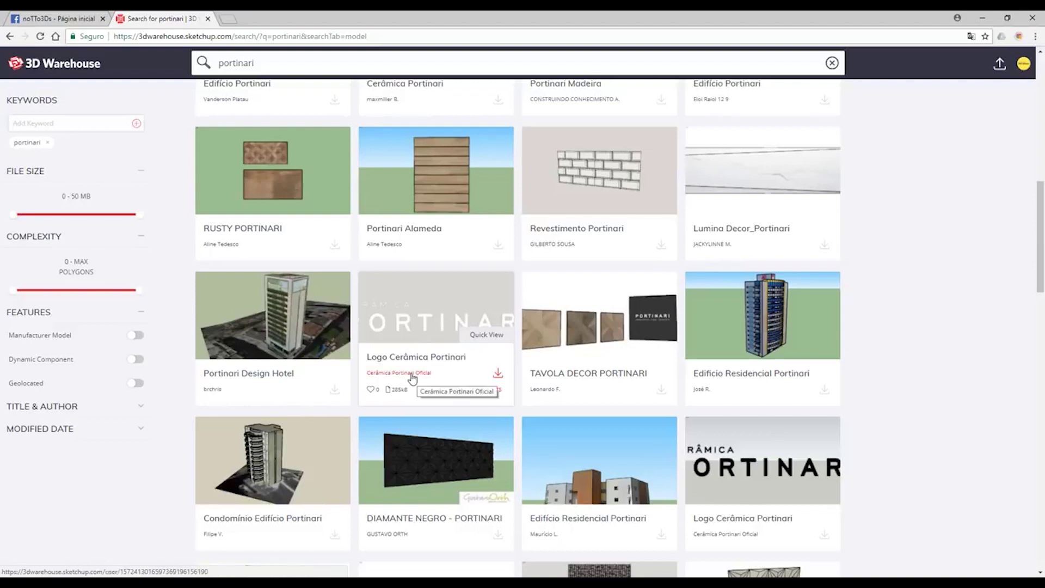
{"action": "left_click", "coordinate": [413, 375]}
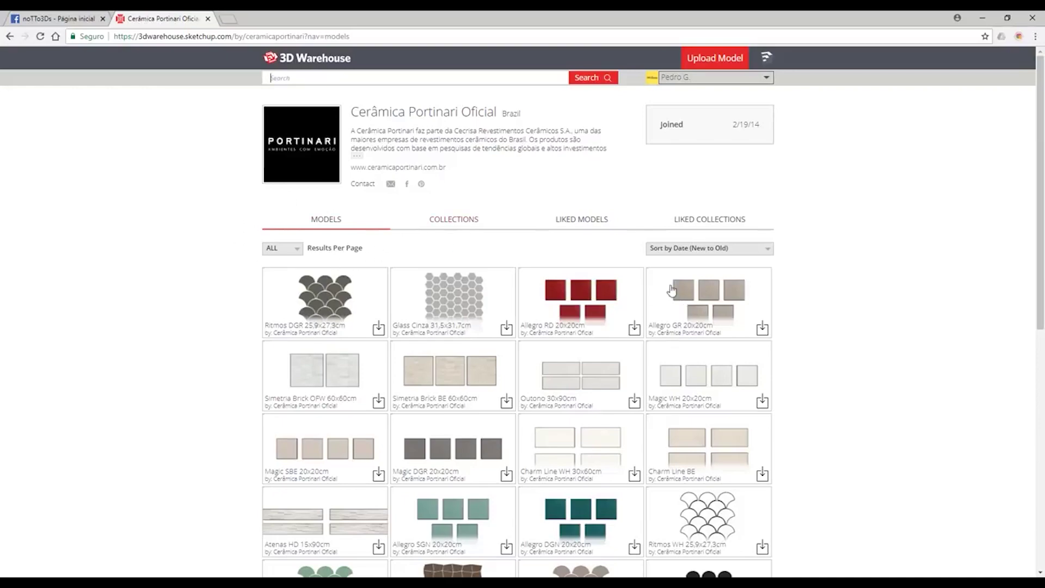
Scroll through Cerâmica Portinari Oficial's tile models, then switch to its Collections listing
{"action": "scroll", "coordinate": [601, 267], "scroll_direction": "down", "scroll_amount": 5}
{"action": "scroll", "coordinate": [600, 266], "scroll_direction": "down", "scroll_amount": 5}
{"action": "scroll", "coordinate": [600, 267], "scroll_direction": "down", "scroll_amount": 5}
{"action": "scroll", "coordinate": [600, 267], "scroll_direction": "down", "scroll_amount": 5}
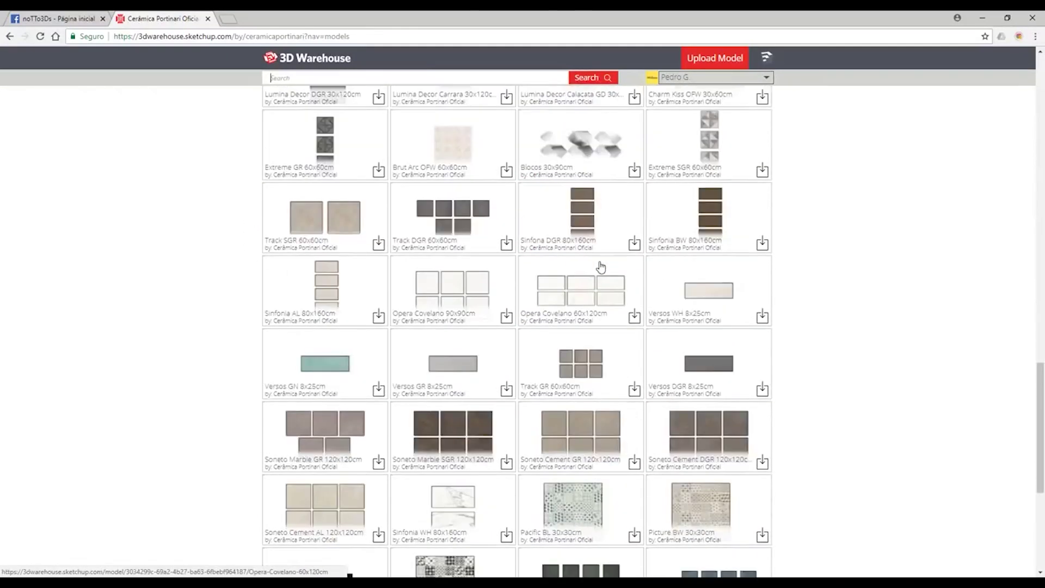
{"action": "scroll", "coordinate": [600, 267], "scroll_direction": "down", "scroll_amount": 5}
{"action": "scroll", "coordinate": [601, 266], "scroll_direction": "down", "scroll_amount": 5}
{"action": "scroll", "coordinate": [601, 266], "scroll_direction": "down", "scroll_amount": 5}
{"action": "scroll", "coordinate": [601, 267], "scroll_direction": "down", "scroll_amount": 5}
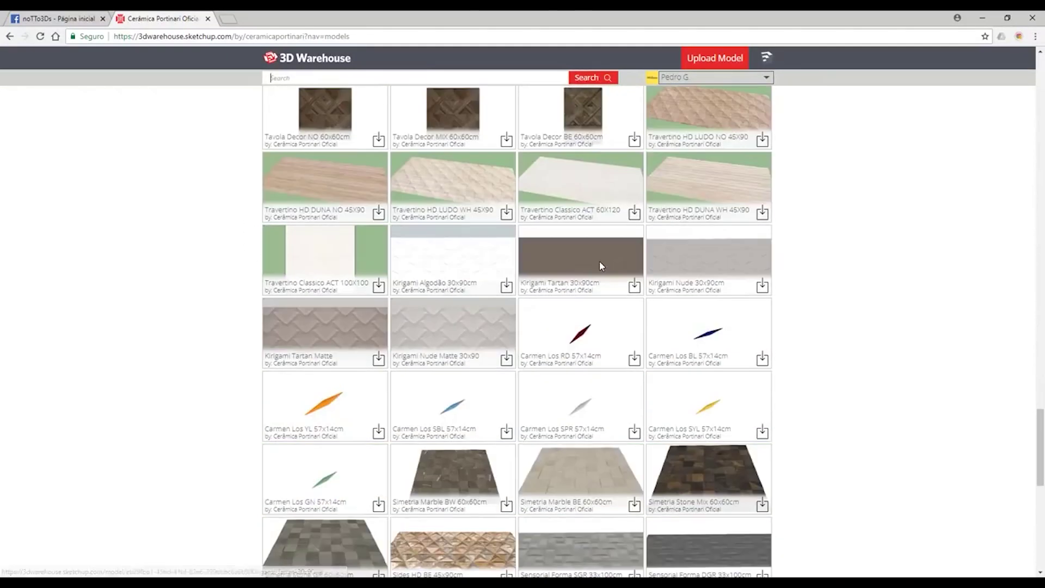
{"action": "scroll", "coordinate": [599, 264], "scroll_direction": "down", "scroll_amount": 6}
{"action": "scroll", "coordinate": [599, 264], "scroll_direction": "up", "scroll_amount": 7}
{"action": "scroll", "coordinate": [600, 264], "scroll_direction": "up", "scroll_amount": 5}
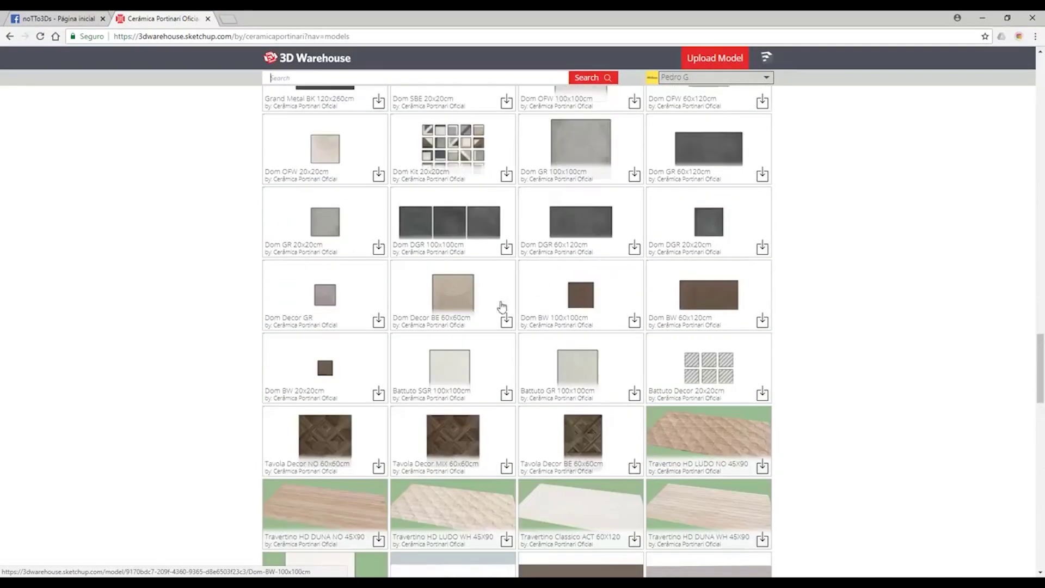
{"action": "scroll", "coordinate": [646, 214], "scroll_direction": "up", "scroll_amount": 5}
{"action": "scroll", "coordinate": [599, 299], "scroll_direction": "up", "scroll_amount": 5}
{"action": "scroll", "coordinate": [590, 327], "scroll_direction": "up", "scroll_amount": 5}
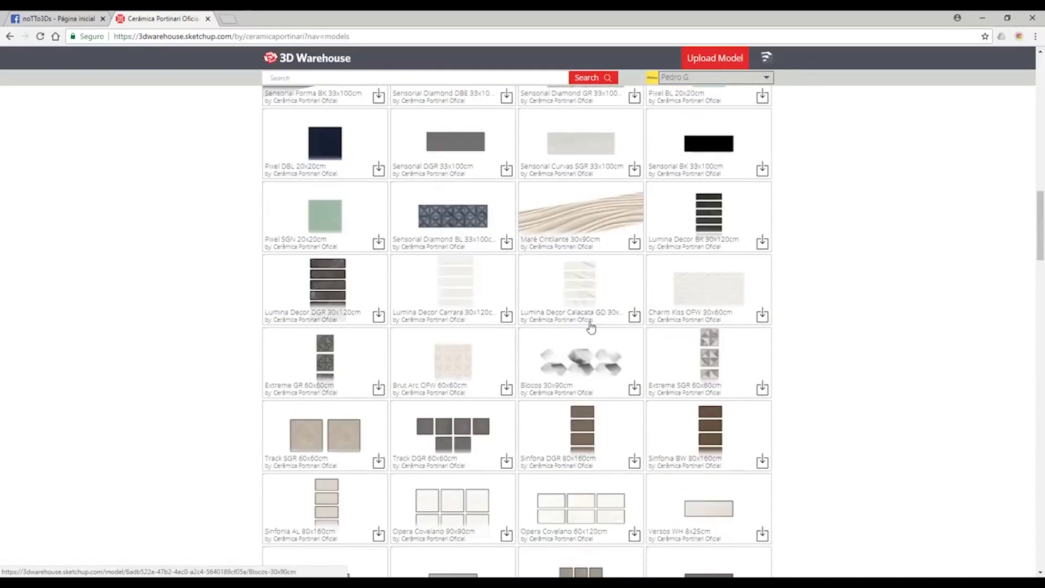
{"action": "scroll", "coordinate": [591, 196], "scroll_direction": "up", "scroll_amount": 5}
{"action": "scroll", "coordinate": [588, 192], "scroll_direction": "up", "scroll_amount": 5}
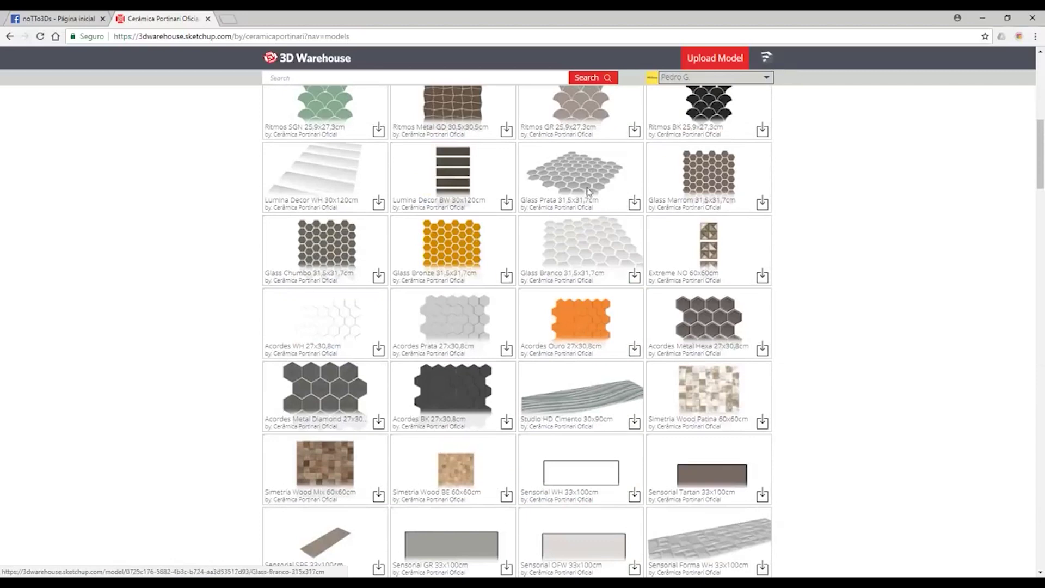
{"action": "scroll", "coordinate": [588, 191], "scroll_direction": "up", "scroll_amount": 5}
{"action": "scroll", "coordinate": [581, 305], "scroll_direction": "up", "scroll_amount": 5}
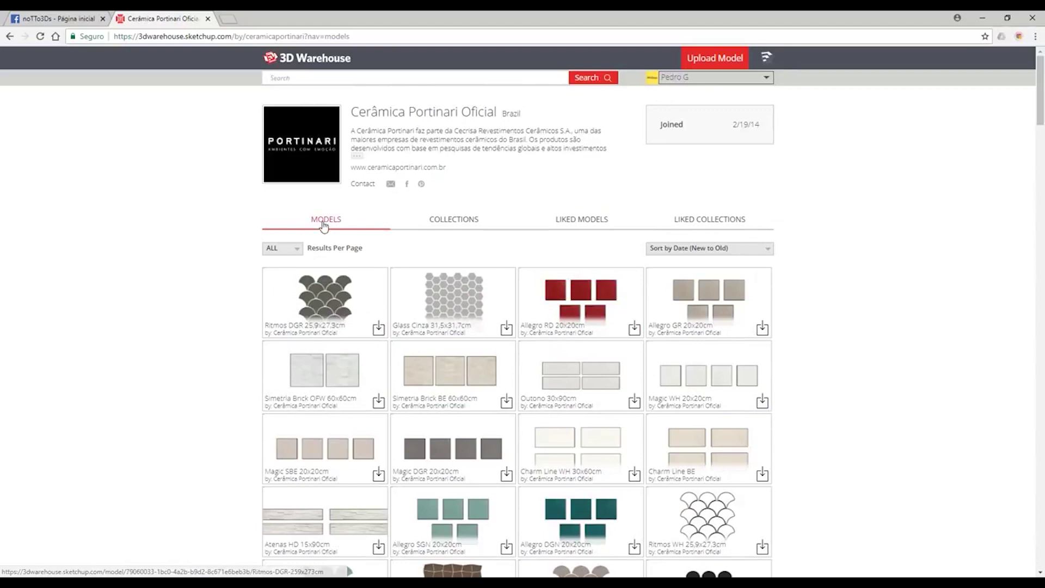
{"action": "left_click", "coordinate": [448, 223]}
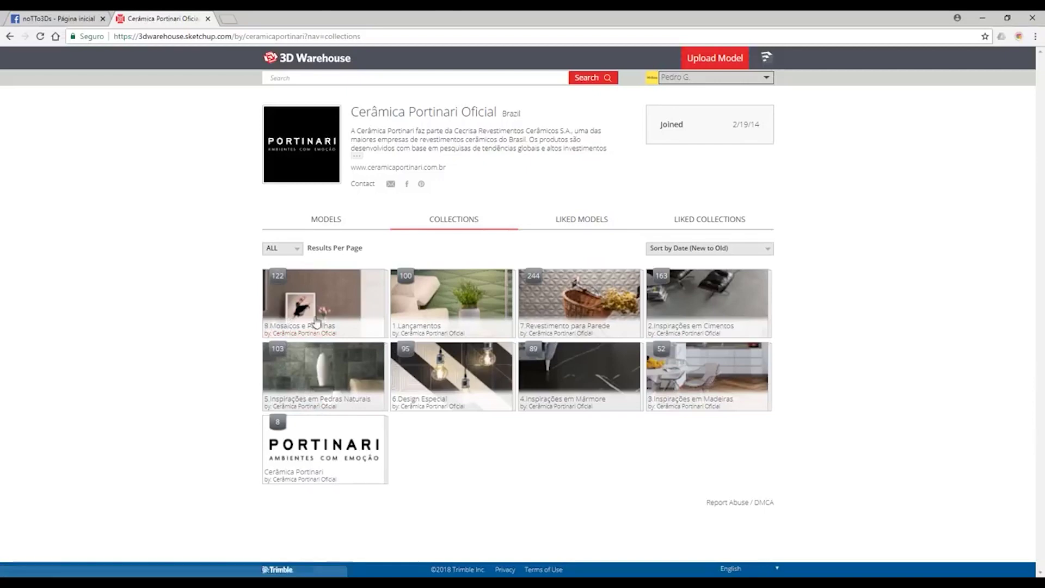
Browse the '8.Mosaicos e Pastilhas' tile collection in 3D Warehouse
{"action": "left_click", "coordinate": [357, 328]}
{"action": "scroll", "coordinate": [443, 285], "scroll_direction": "down", "scroll_amount": 3}
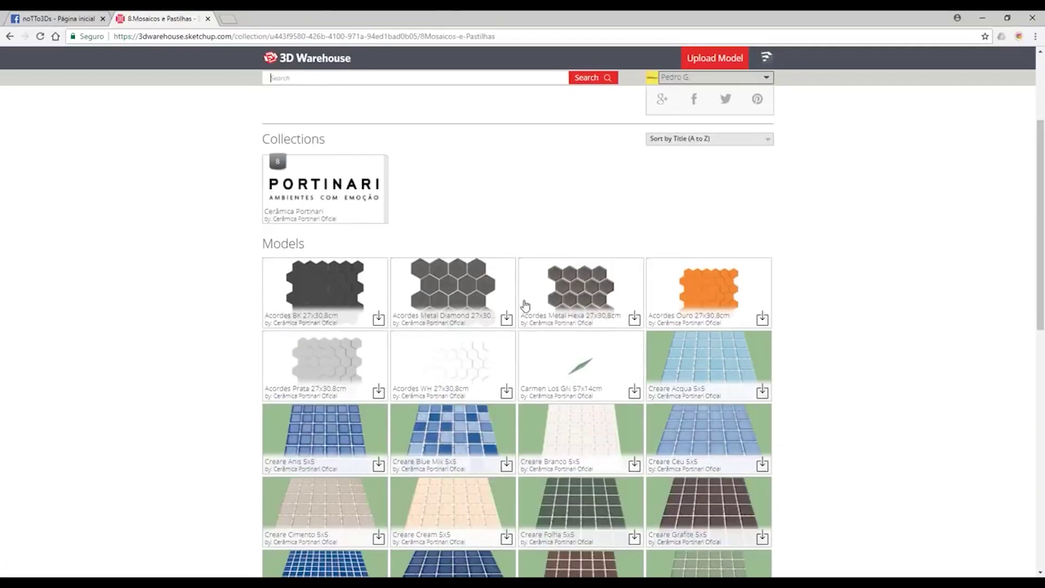
{"action": "scroll", "coordinate": [525, 303], "scroll_direction": "down", "scroll_amount": 5}
{"action": "scroll", "coordinate": [525, 308], "scroll_direction": "down", "scroll_amount": 5}
{"action": "scroll", "coordinate": [512, 327], "scroll_direction": "down", "scroll_amount": 3}
{"action": "scroll", "coordinate": [503, 329], "scroll_direction": "down", "scroll_amount": 5}
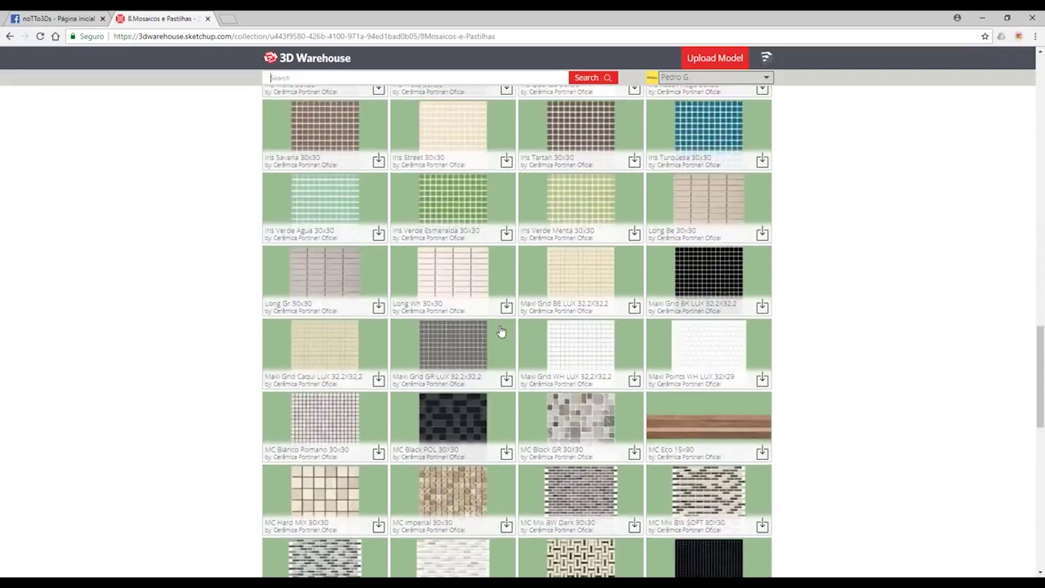
{"action": "scroll", "coordinate": [479, 316], "scroll_direction": "up", "scroll_amount": 10}
{"action": "scroll", "coordinate": [381, 283], "scroll_direction": "up", "scroll_amount": 10}
Return to the collections list and browse the 100 tile models in '1.Lançamentos'
{"action": "left_click", "coordinate": [9, 36]}
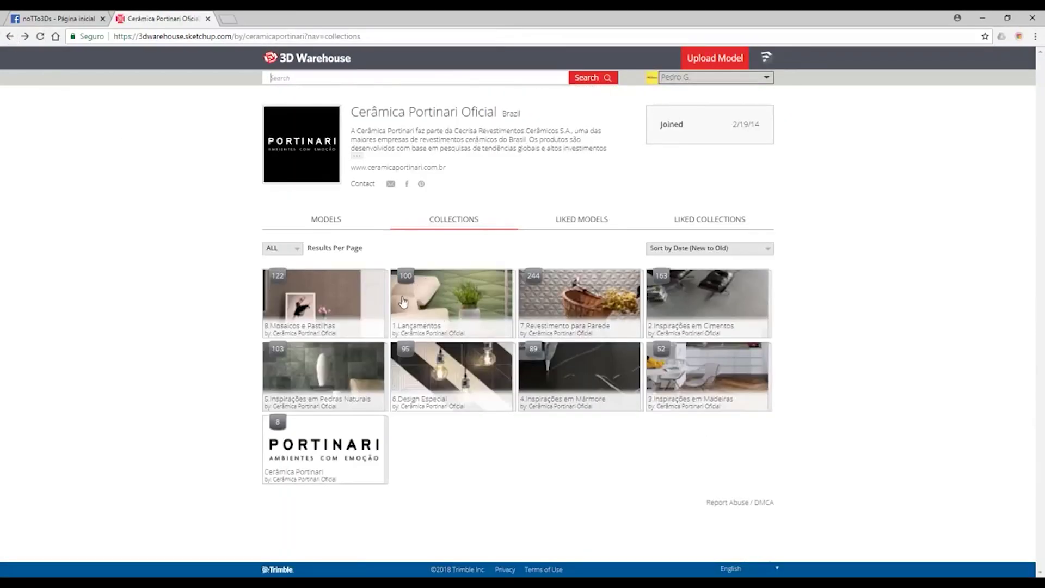
{"action": "left_click", "coordinate": [402, 302]}
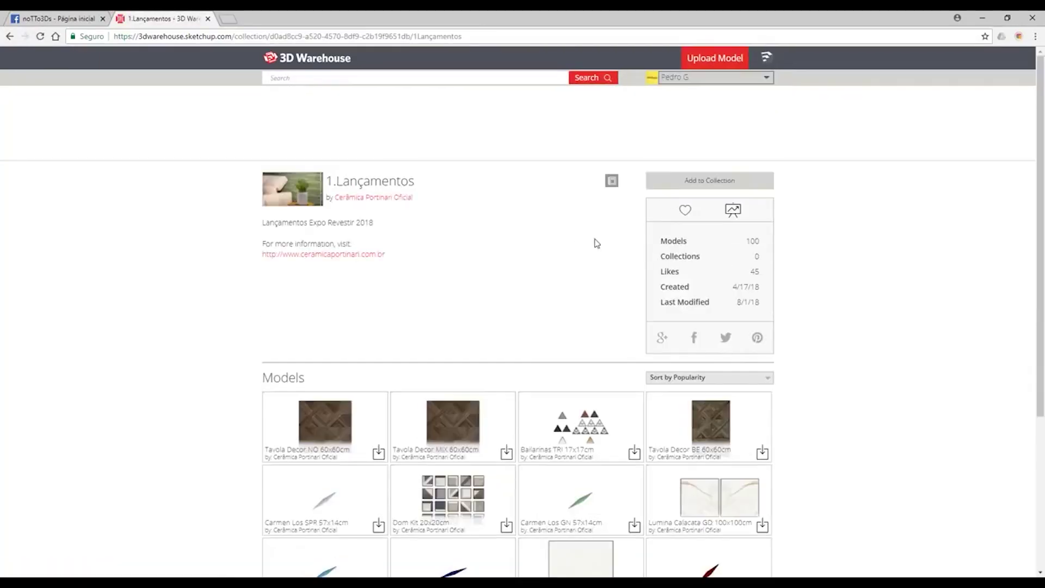
{"action": "scroll", "coordinate": [544, 250], "scroll_direction": "down", "scroll_amount": 6}
{"action": "scroll", "coordinate": [517, 257], "scroll_direction": "down", "scroll_amount": 10}
{"action": "scroll", "coordinate": [517, 259], "scroll_direction": "down", "scroll_amount": 3}
{"action": "scroll", "coordinate": [509, 268], "scroll_direction": "up", "scroll_amount": 9}
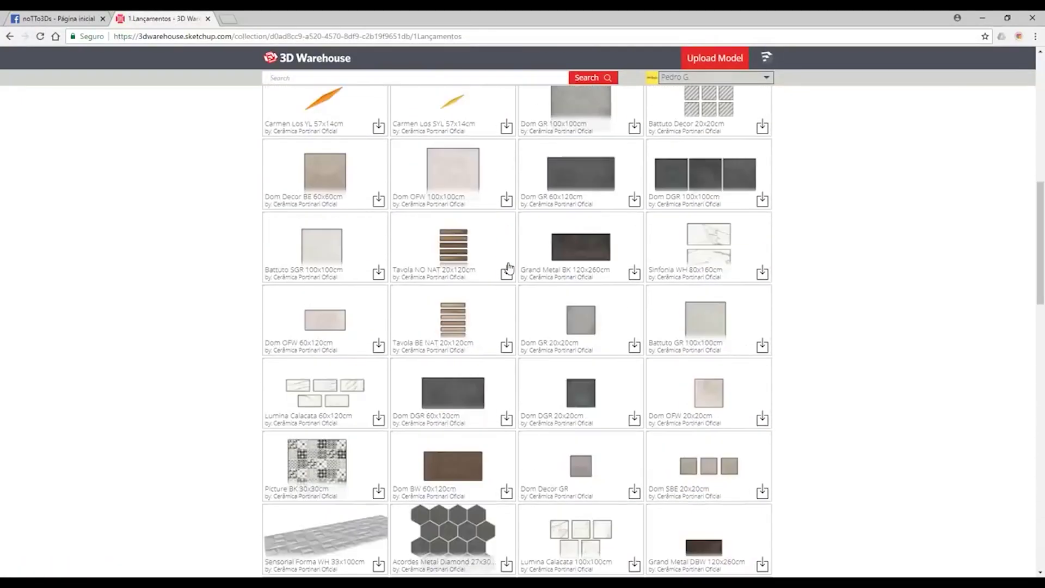
{"action": "scroll", "coordinate": [509, 267], "scroll_direction": "up", "scroll_amount": 10}
{"action": "scroll", "coordinate": [606, 280], "scroll_direction": "down", "scroll_amount": 10}
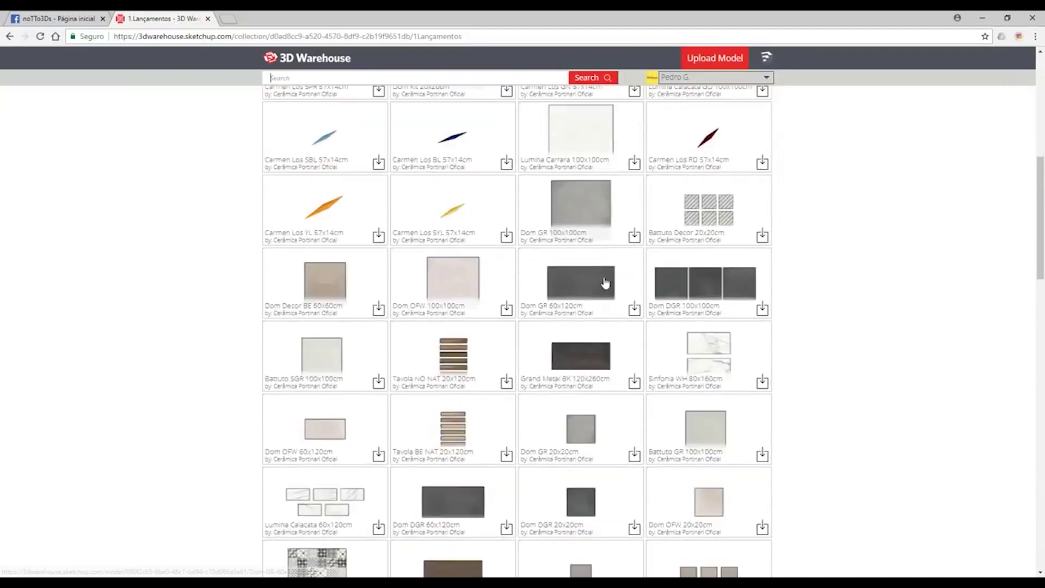
{"action": "scroll", "coordinate": [578, 292], "scroll_direction": "down", "scroll_amount": 5}
{"action": "scroll", "coordinate": [579, 292], "scroll_direction": "down", "scroll_amount": 5}
{"action": "scroll", "coordinate": [571, 301], "scroll_direction": "up", "scroll_amount": 10}
{"action": "scroll", "coordinate": [572, 301], "scroll_direction": "up", "scroll_amount": 15}
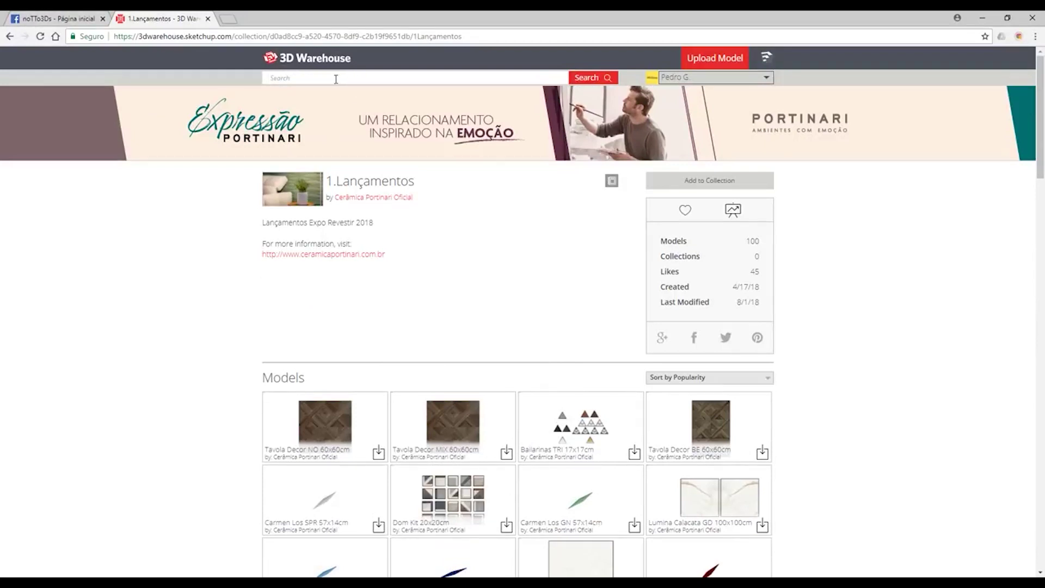
Search 3D Warehouse for 'crisostomo' and scroll through the furniture results
{"action": "type", "text": "cri"}
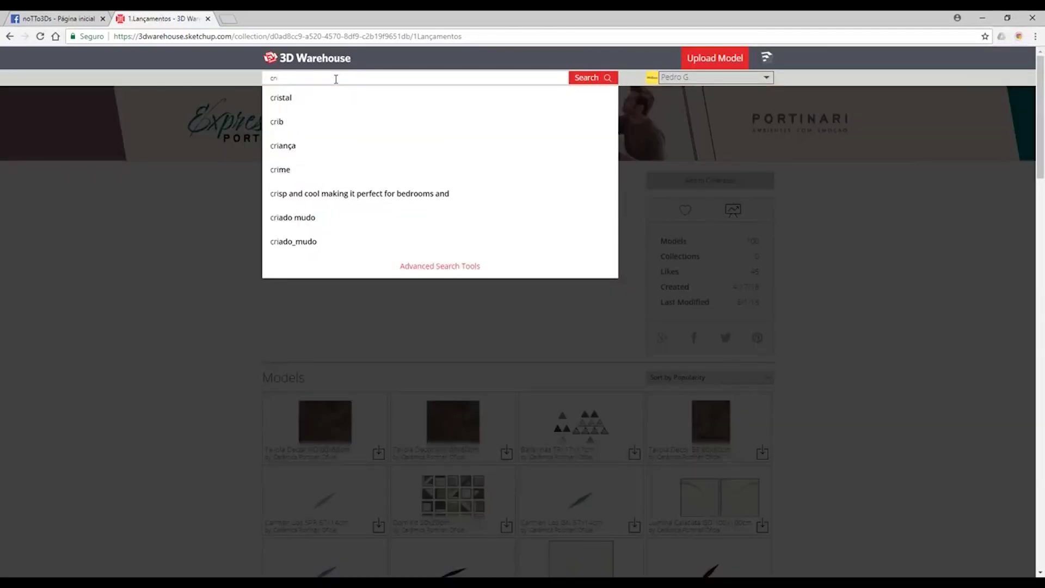
{"action": "type", "text": "so"}
{"action": "key", "text": "Down"}
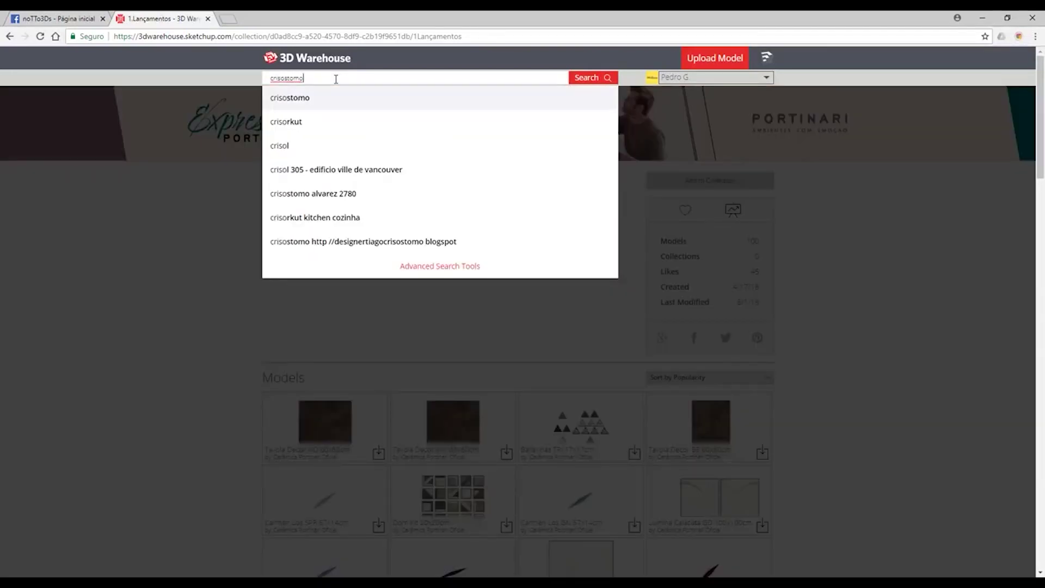
{"action": "key", "text": "Return"}
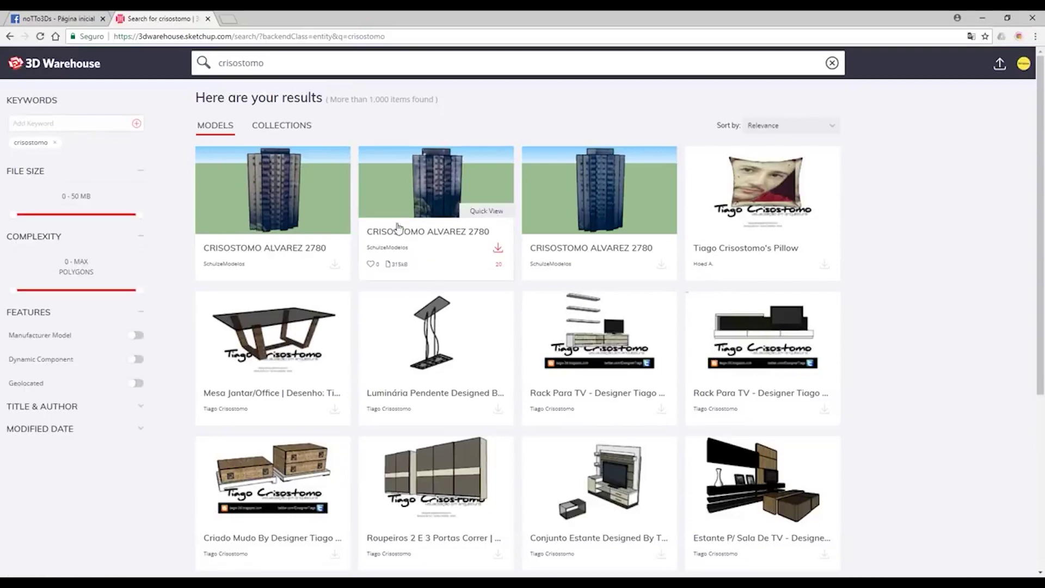
{"action": "scroll", "coordinate": [911, 198], "scroll_direction": "down", "scroll_amount": 1}
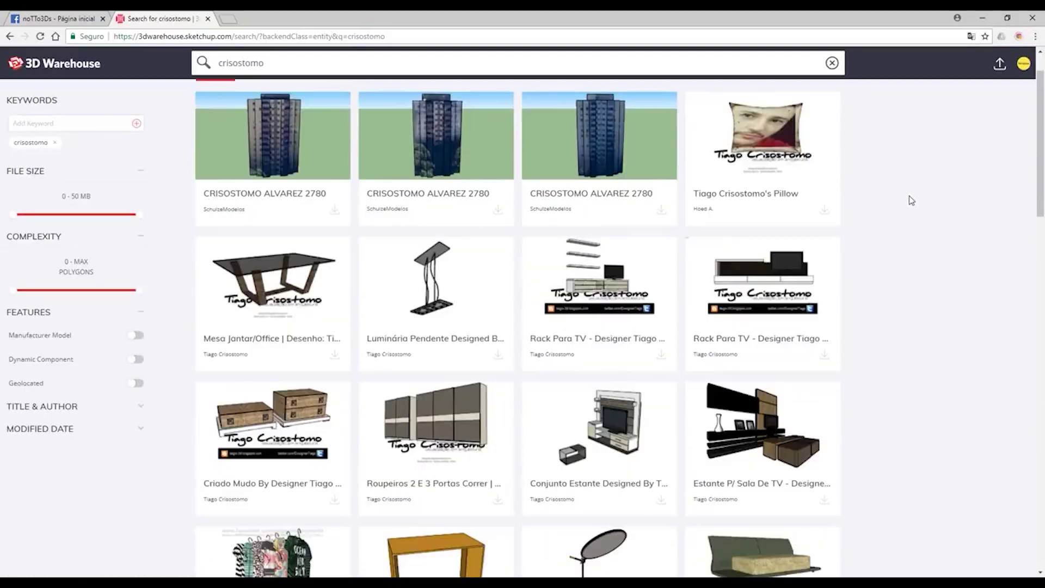
{"action": "scroll", "coordinate": [619, 260], "scroll_direction": "down", "scroll_amount": 1}
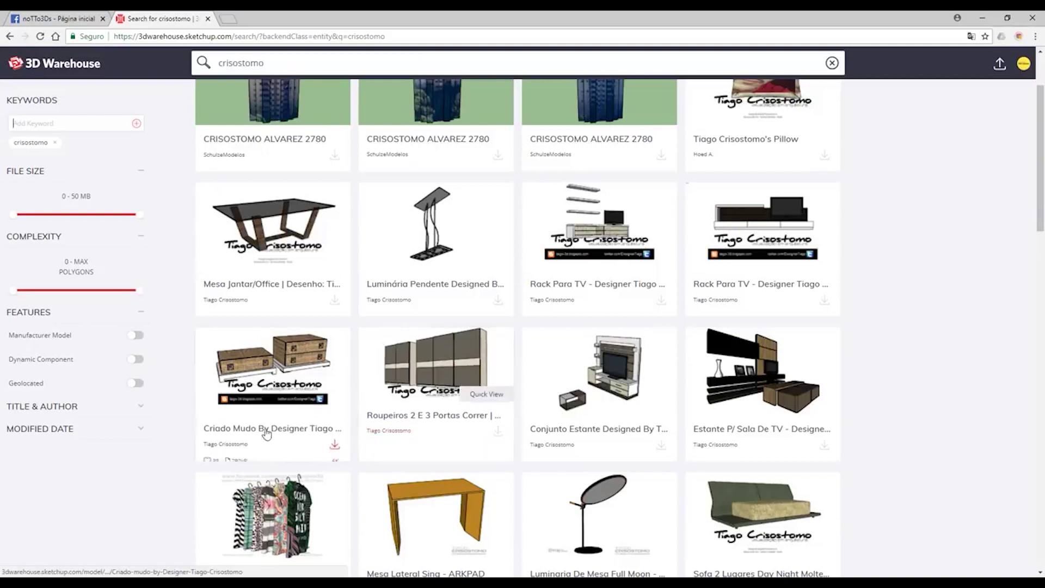
{"action": "mouse_move", "coordinate": [435, 441]}
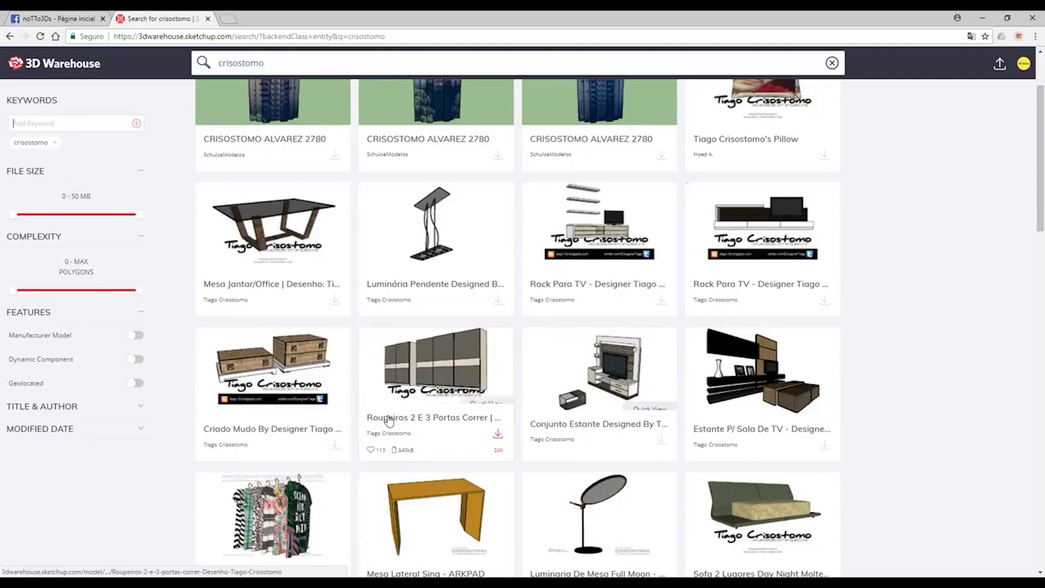
Open the designer's profile and scroll through his full grid of furniture and decor models
{"action": "left_click", "coordinate": [380, 431]}
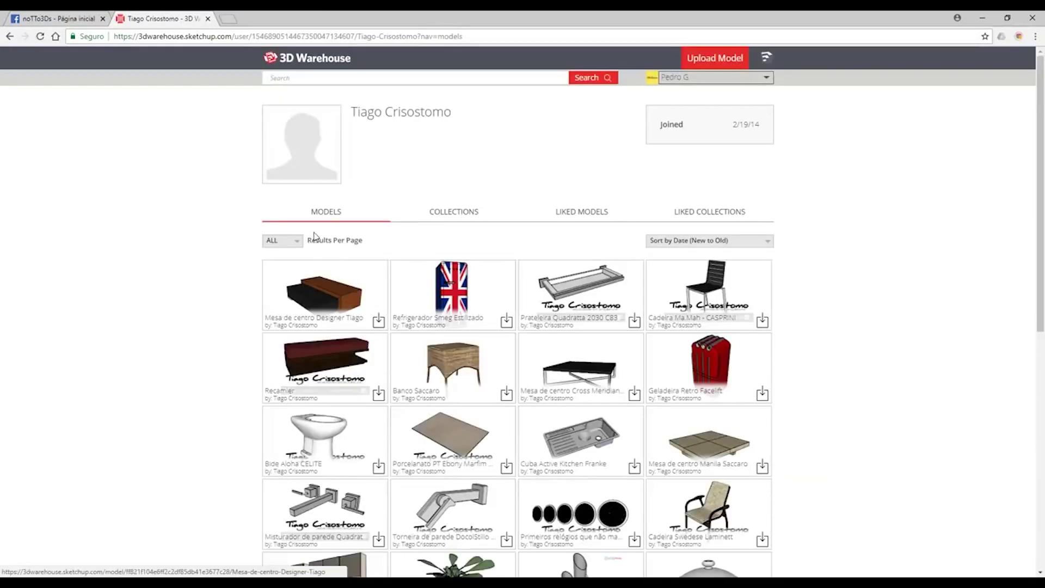
{"action": "scroll", "coordinate": [357, 230], "scroll_direction": "down", "scroll_amount": 4}
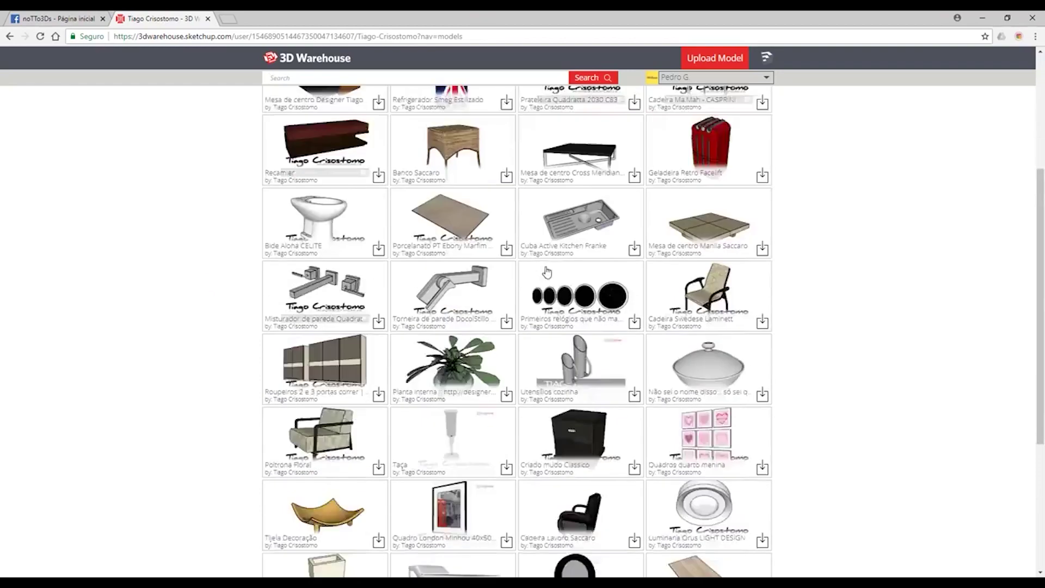
{"action": "scroll", "coordinate": [435, 245], "scroll_direction": "down", "scroll_amount": 7}
{"action": "scroll", "coordinate": [490, 256], "scroll_direction": "down", "scroll_amount": 3}
{"action": "scroll", "coordinate": [551, 269], "scroll_direction": "down", "scroll_amount": 5}
{"action": "scroll", "coordinate": [550, 269], "scroll_direction": "down", "scroll_amount": 4}
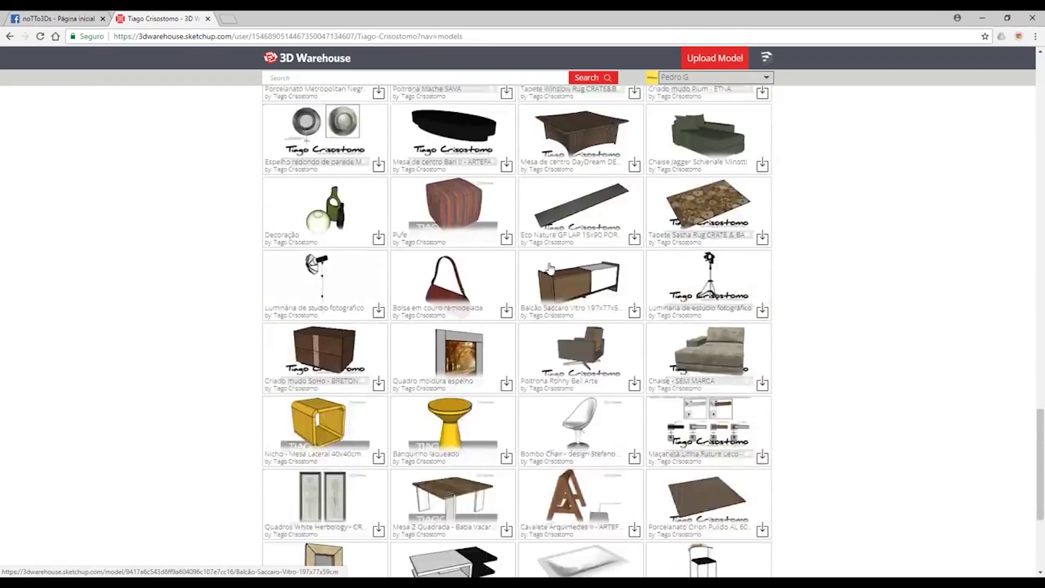
{"action": "scroll", "coordinate": [550, 268], "scroll_direction": "down", "scroll_amount": 3}
{"action": "scroll", "coordinate": [550, 269], "scroll_direction": "down", "scroll_amount": 4}
{"action": "scroll", "coordinate": [551, 267], "scroll_direction": "down", "scroll_amount": 4}
{"action": "scroll", "coordinate": [552, 267], "scroll_direction": "down", "scroll_amount": 4}
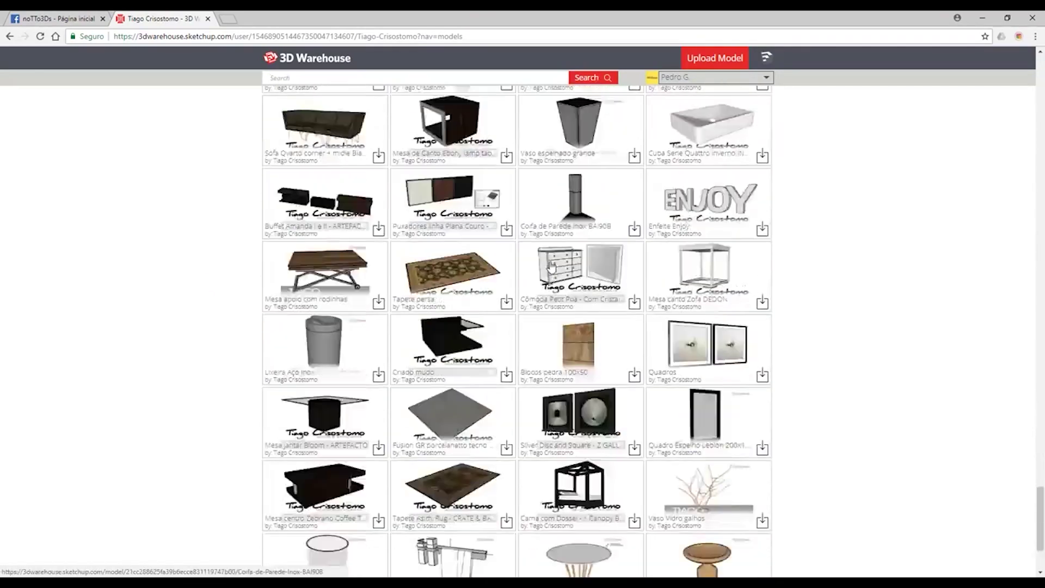
{"action": "scroll", "coordinate": [552, 267], "scroll_direction": "down", "scroll_amount": 4}
{"action": "scroll", "coordinate": [552, 268], "scroll_direction": "down", "scroll_amount": 4}
{"action": "scroll", "coordinate": [553, 268], "scroll_direction": "down", "scroll_amount": 3}
{"action": "scroll", "coordinate": [553, 267], "scroll_direction": "down", "scroll_amount": 3}
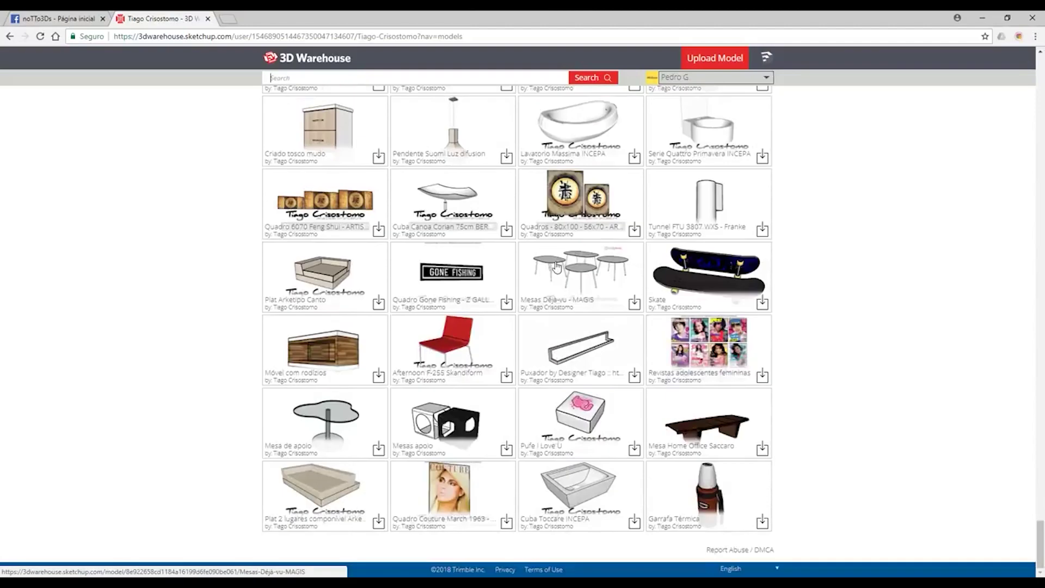
{"action": "scroll", "coordinate": [553, 267], "scroll_direction": "down", "scroll_amount": 4}
{"action": "scroll", "coordinate": [553, 267], "scroll_direction": "down", "scroll_amount": 3}
{"action": "scroll", "coordinate": [554, 267], "scroll_direction": "down", "scroll_amount": 4}
{"action": "scroll", "coordinate": [555, 266], "scroll_direction": "down", "scroll_amount": 5}
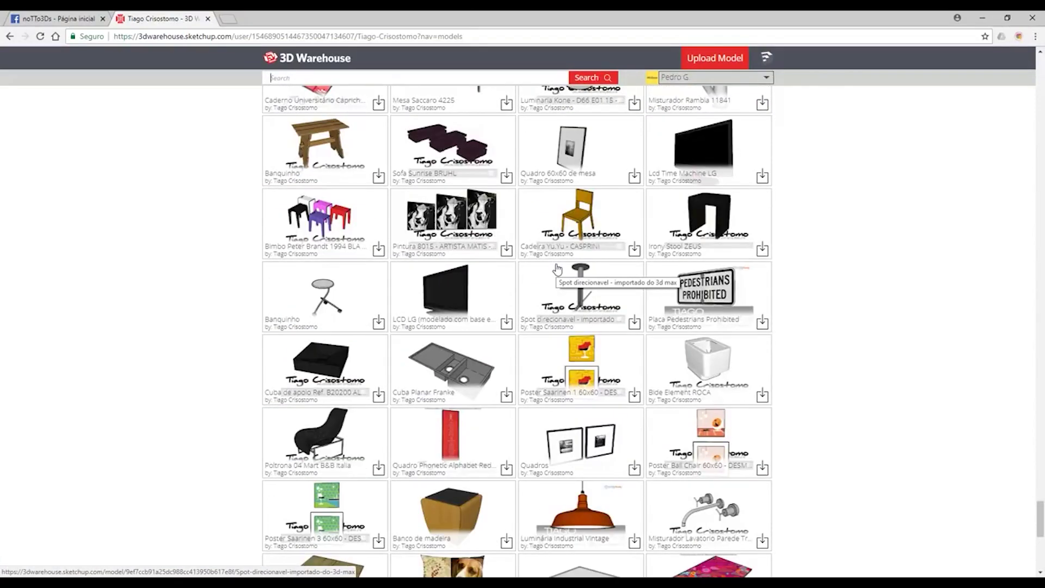
{"action": "scroll", "coordinate": [556, 267], "scroll_direction": "down", "scroll_amount": 2}
{"action": "scroll", "coordinate": [556, 267], "scroll_direction": "down", "scroll_amount": 4}
{"action": "scroll", "coordinate": [557, 264], "scroll_direction": "down", "scroll_amount": 7}
{"action": "scroll", "coordinate": [556, 265], "scroll_direction": "down", "scroll_amount": 7}
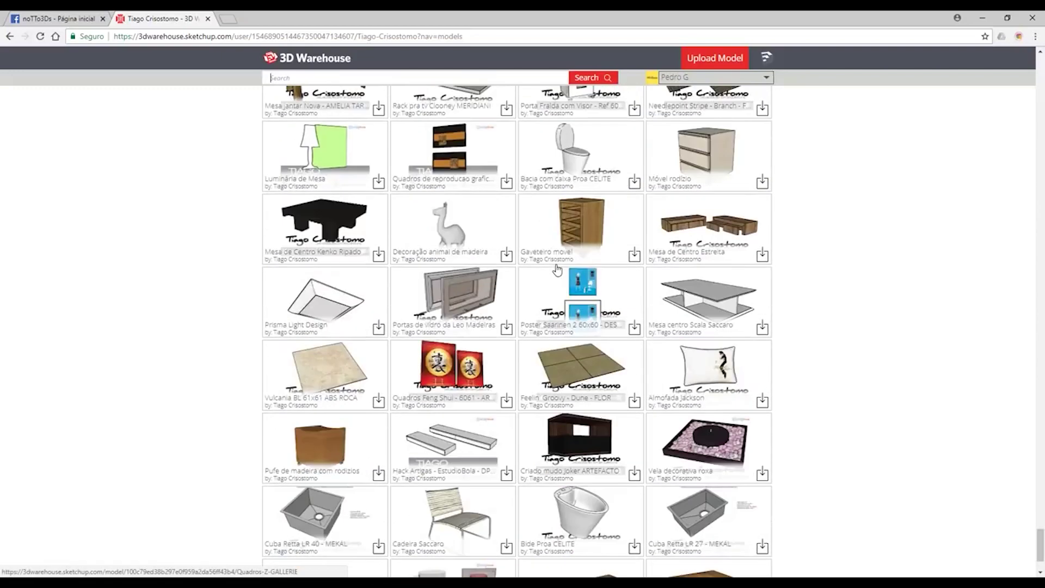
{"action": "scroll", "coordinate": [556, 305], "scroll_direction": "down", "scroll_amount": 7}
{"action": "scroll", "coordinate": [555, 381], "scroll_direction": "down", "scroll_amount": 4}
{"action": "scroll", "coordinate": [555, 413], "scroll_direction": "down", "scroll_amount": 3}
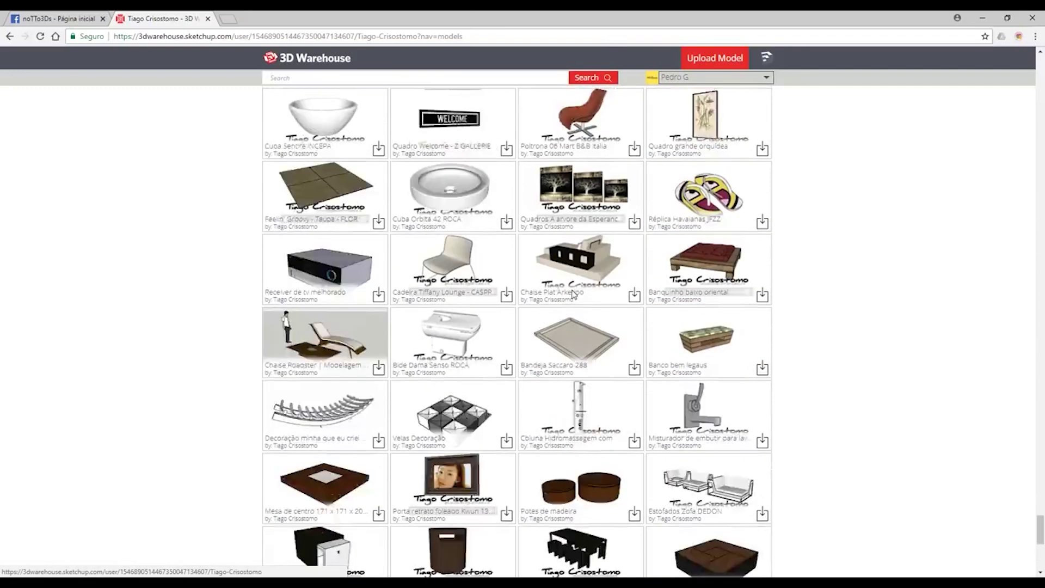
{"action": "scroll", "coordinate": [561, 381], "scroll_direction": "down", "scroll_amount": 5}
{"action": "scroll", "coordinate": [568, 348], "scroll_direction": "down", "scroll_amount": 5}
{"action": "scroll", "coordinate": [577, 312], "scroll_direction": "down", "scroll_amount": 5}
{"action": "scroll", "coordinate": [544, 321], "scroll_direction": "up", "scroll_amount": 5}
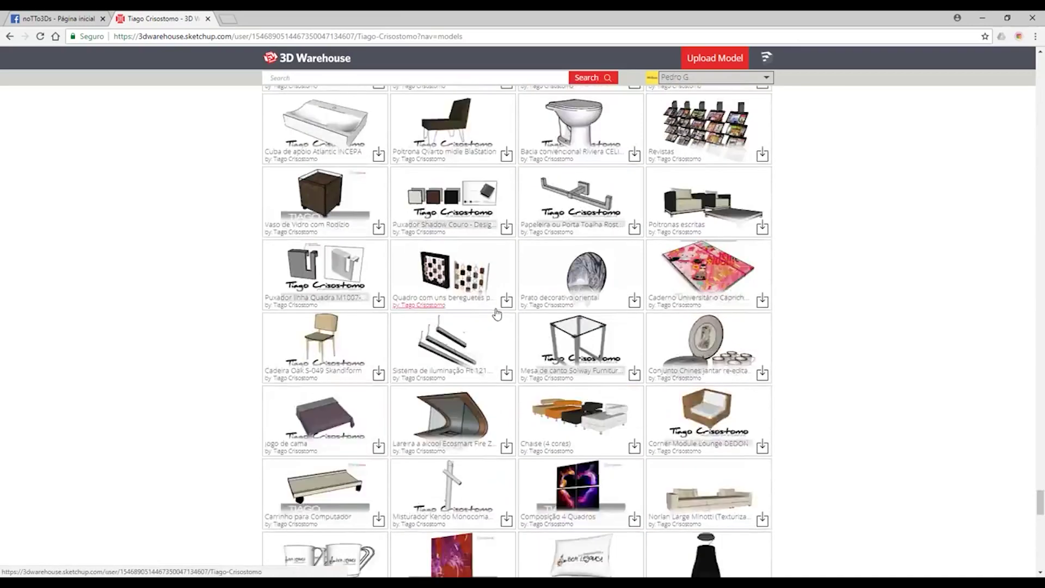
{"action": "scroll", "coordinate": [495, 243], "scroll_direction": "up", "scroll_amount": 4}
Return to the crisostomo results, then start a new 3D Warehouse search for Deca
{"action": "left_click", "coordinate": [10, 36]}
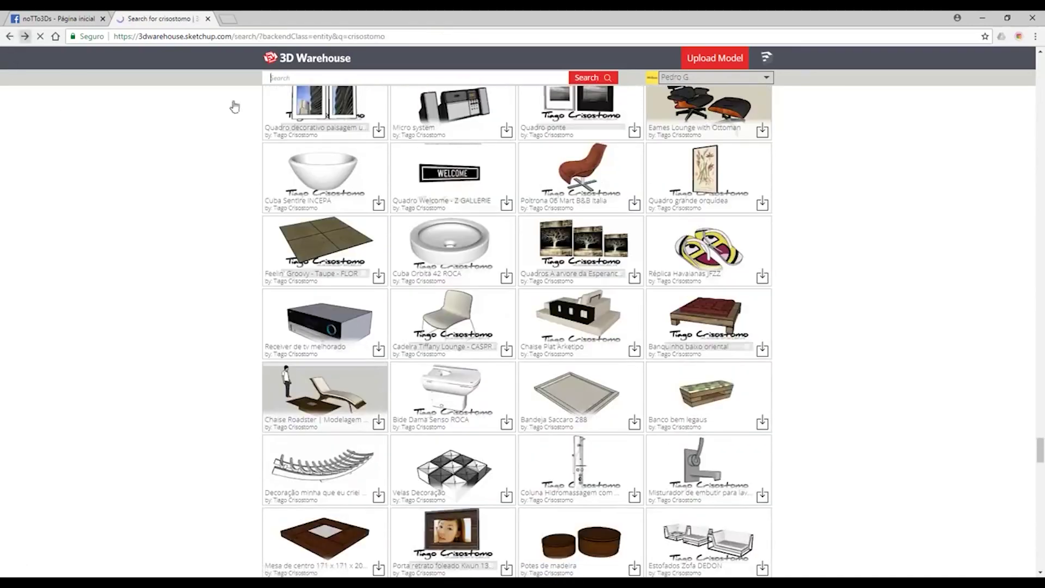
{"action": "scroll", "coordinate": [503, 230], "scroll_direction": "down", "scroll_amount": 5}
{"action": "scroll", "coordinate": [503, 230], "scroll_direction": "down", "scroll_amount": 5}
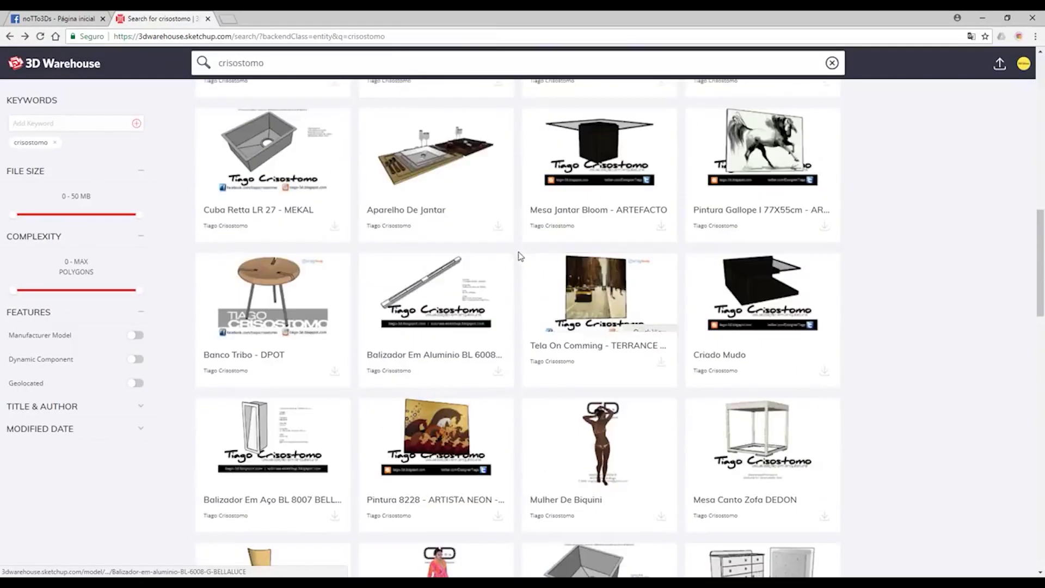
{"action": "scroll", "coordinate": [516, 250], "scroll_direction": "down", "scroll_amount": 5}
{"action": "scroll", "coordinate": [501, 228], "scroll_direction": "down", "scroll_amount": 5}
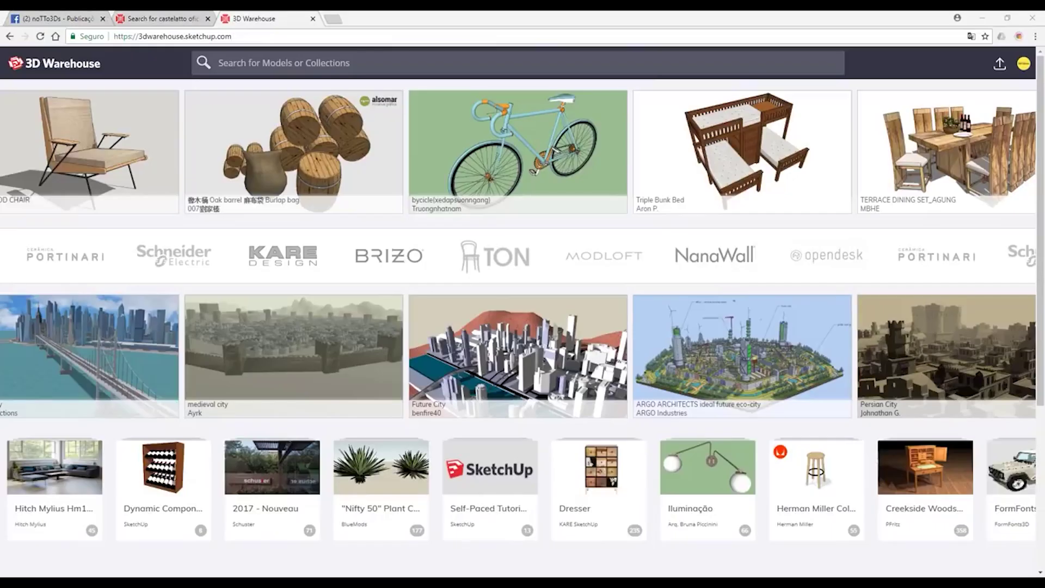
{"action": "left_click", "coordinate": [279, 63]}
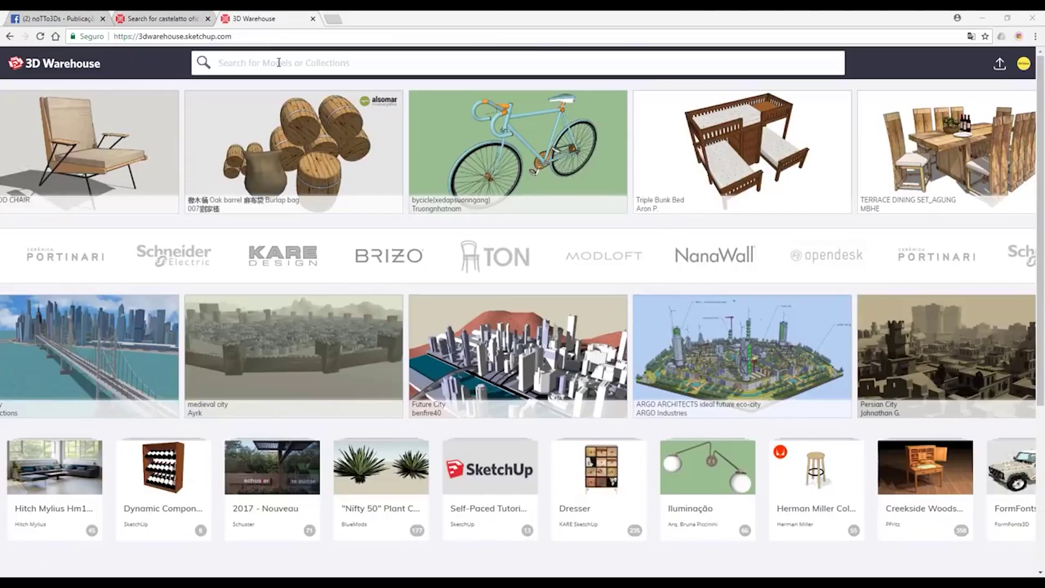
{"action": "type", "text": "de"}
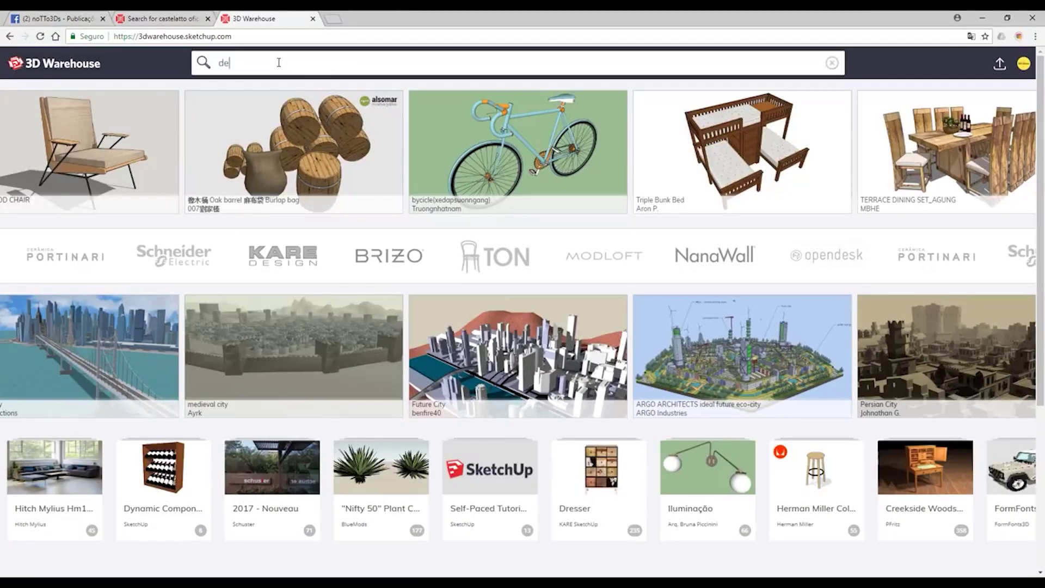
{"action": "type", "text": "ta"}
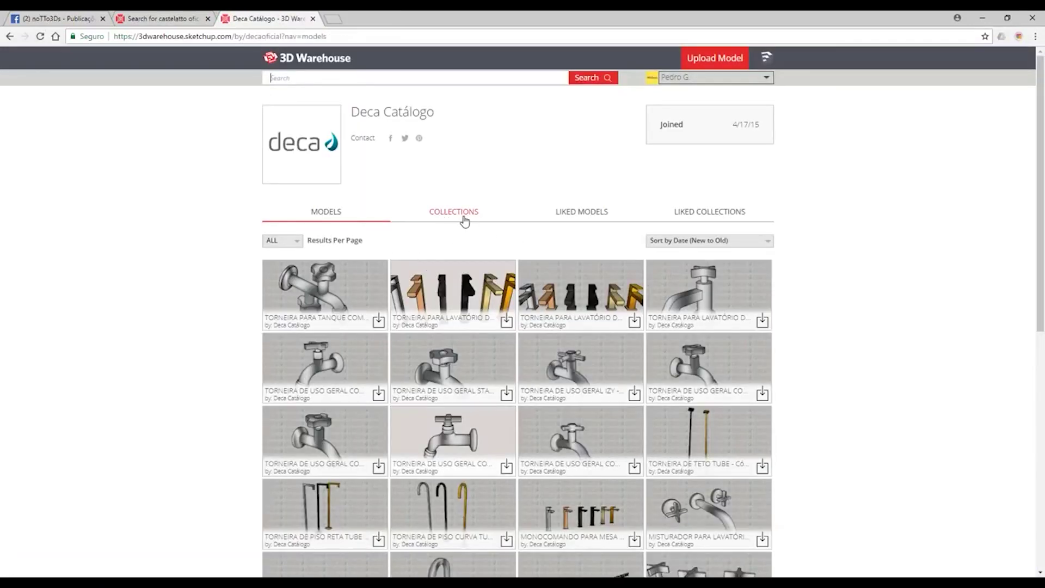
Open the Deca profile's 'Biblioteca SketchUp Deca' collection and browse its faucet and mixer models
{"action": "left_click", "coordinate": [463, 218]}
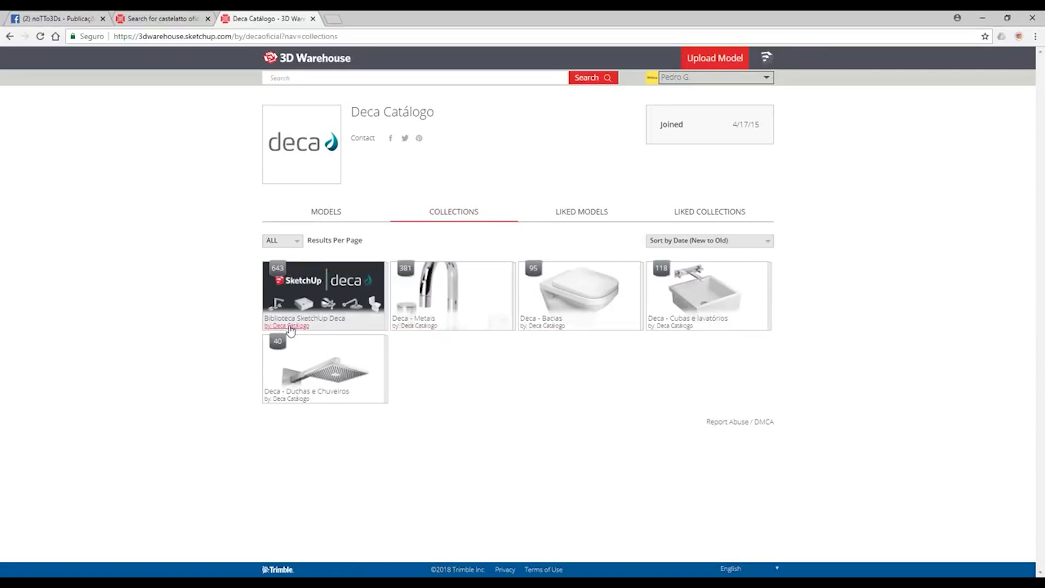
{"action": "left_click", "coordinate": [340, 297]}
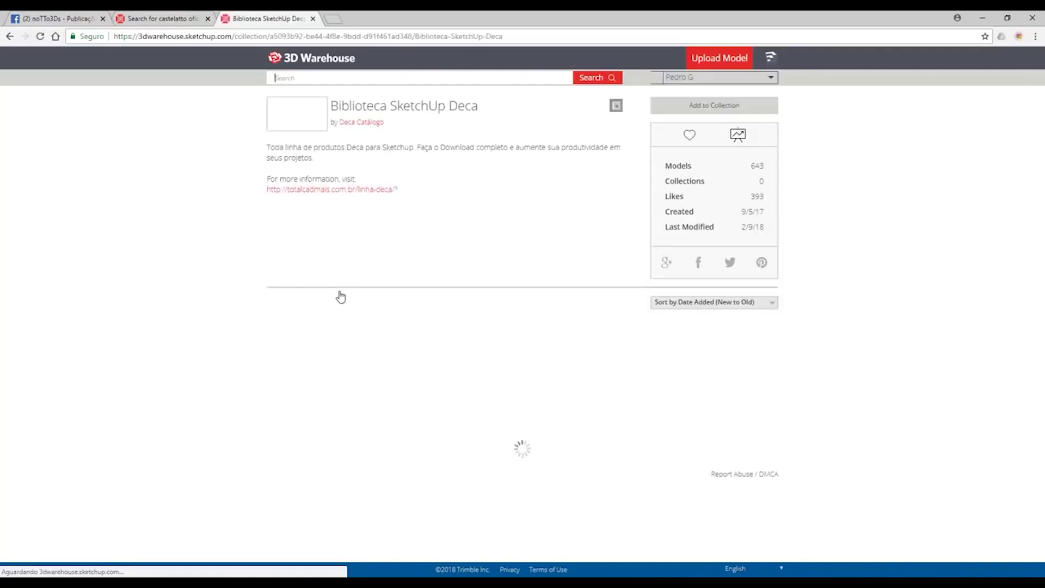
{"action": "scroll", "coordinate": [623, 248], "scroll_direction": "down", "scroll_amount": 10}
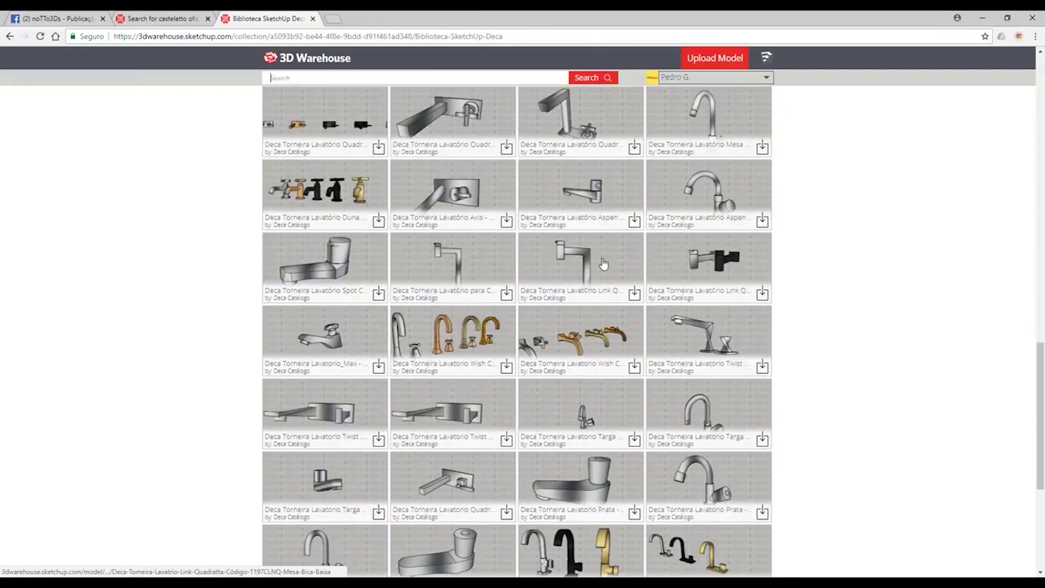
{"action": "scroll", "coordinate": [603, 264], "scroll_direction": "down", "scroll_amount": 5}
{"action": "scroll", "coordinate": [599, 267], "scroll_direction": "down", "scroll_amount": 5}
{"action": "scroll", "coordinate": [595, 268], "scroll_direction": "down", "scroll_amount": 5}
{"action": "scroll", "coordinate": [590, 270], "scroll_direction": "down", "scroll_amount": 5}
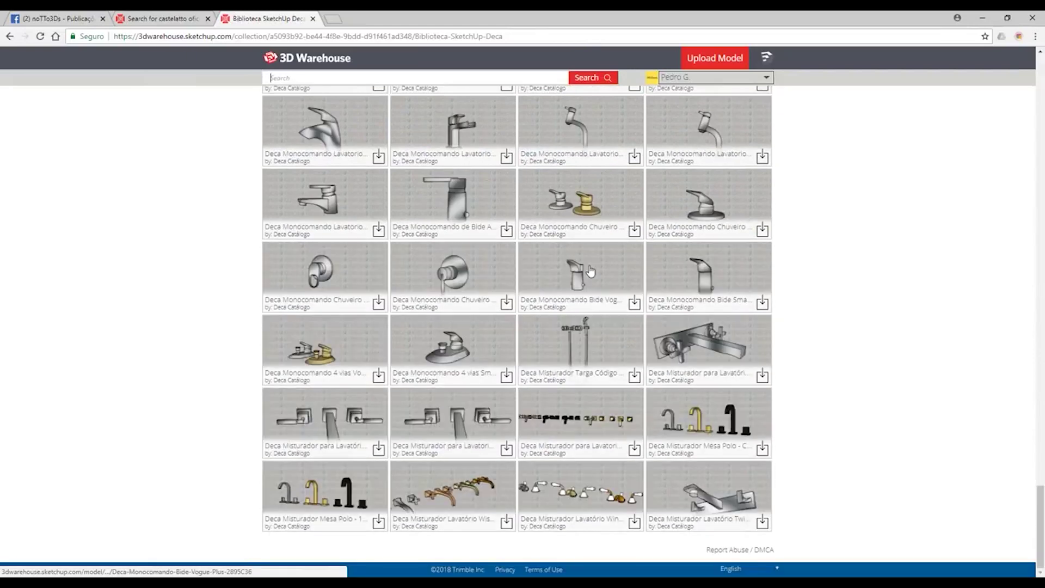
{"action": "scroll", "coordinate": [590, 272], "scroll_direction": "down", "scroll_amount": 5}
{"action": "scroll", "coordinate": [587, 299], "scroll_direction": "down", "scroll_amount": 5}
{"action": "scroll", "coordinate": [582, 326], "scroll_direction": "down", "scroll_amount": 5}
{"action": "scroll", "coordinate": [560, 354], "scroll_direction": "down", "scroll_amount": 5}
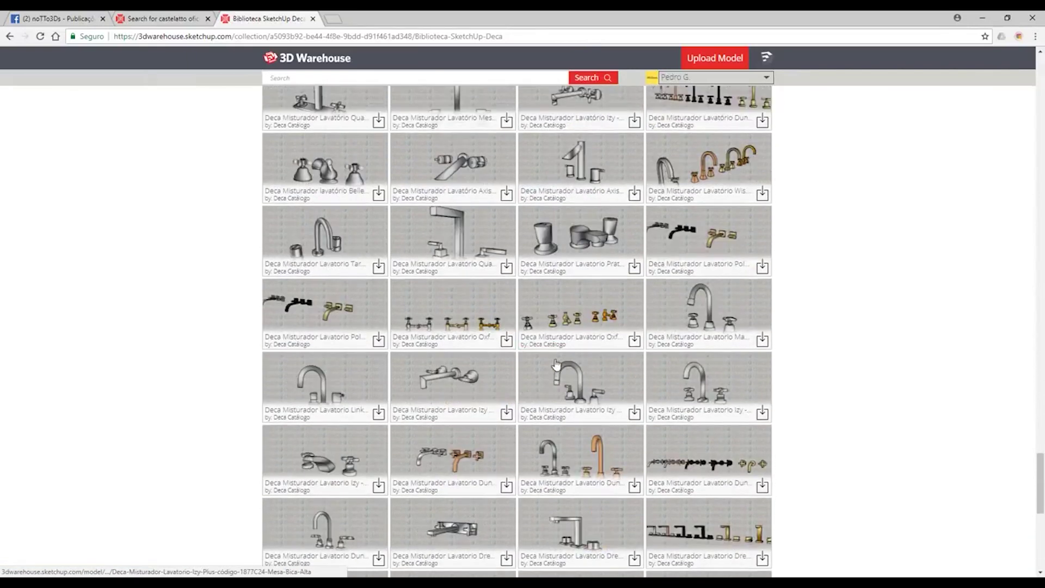
{"action": "scroll", "coordinate": [555, 370], "scroll_direction": "down", "scroll_amount": 1}
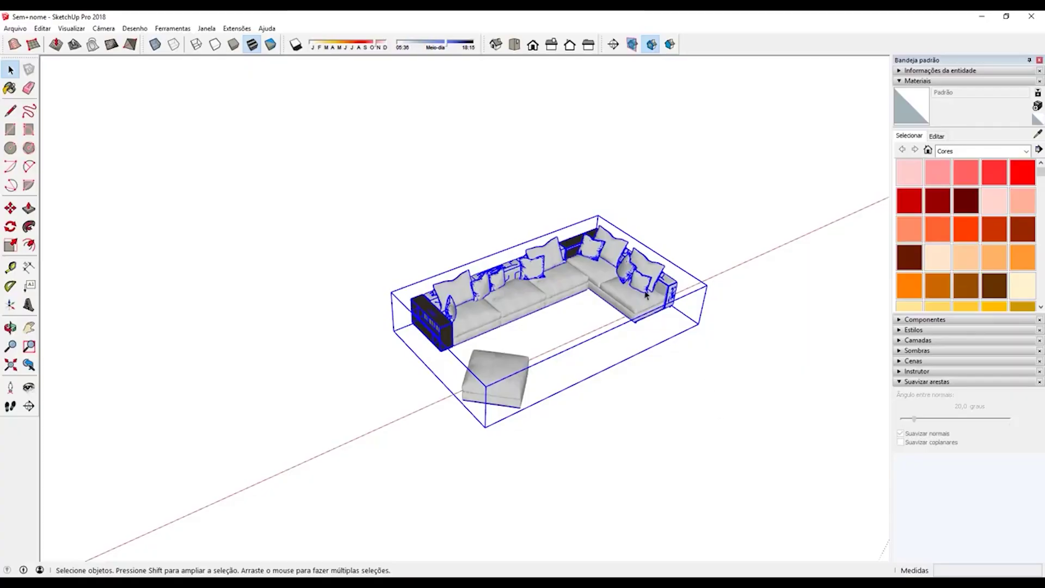
Orbit and zoom around the grey sofa, reselecting the sofa and ottoman
{"action": "middle_click_drag", "start_coordinate": [646, 281], "coordinate": [618, 276]}
{"action": "left_click", "coordinate": [629, 412]}
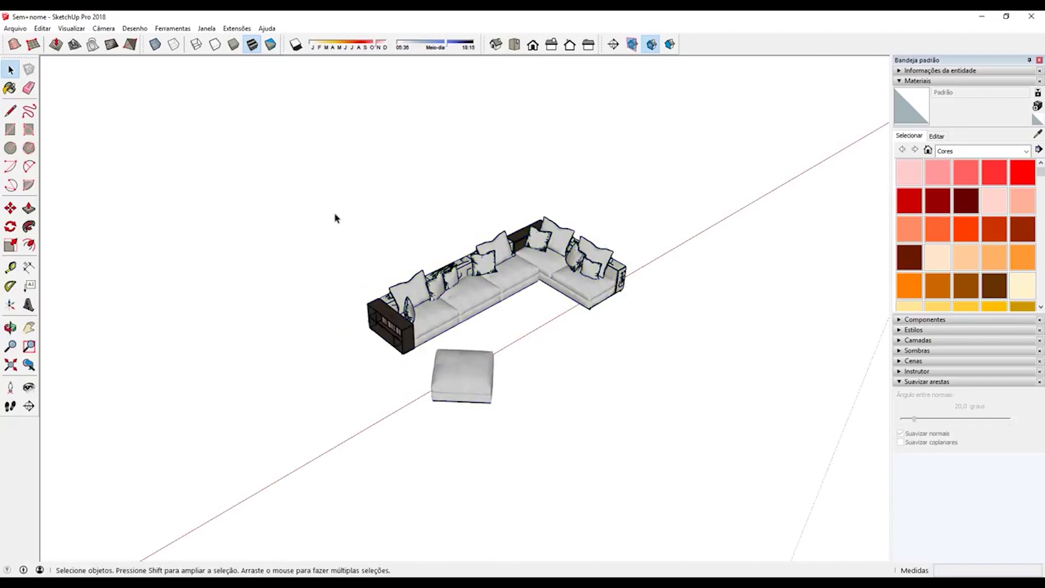
{"action": "left_click_drag", "start_coordinate": [148, 161], "coordinate": [895, 514]}
{"action": "scroll", "coordinate": [499, 467], "scroll_direction": "up", "scroll_amount": 1}
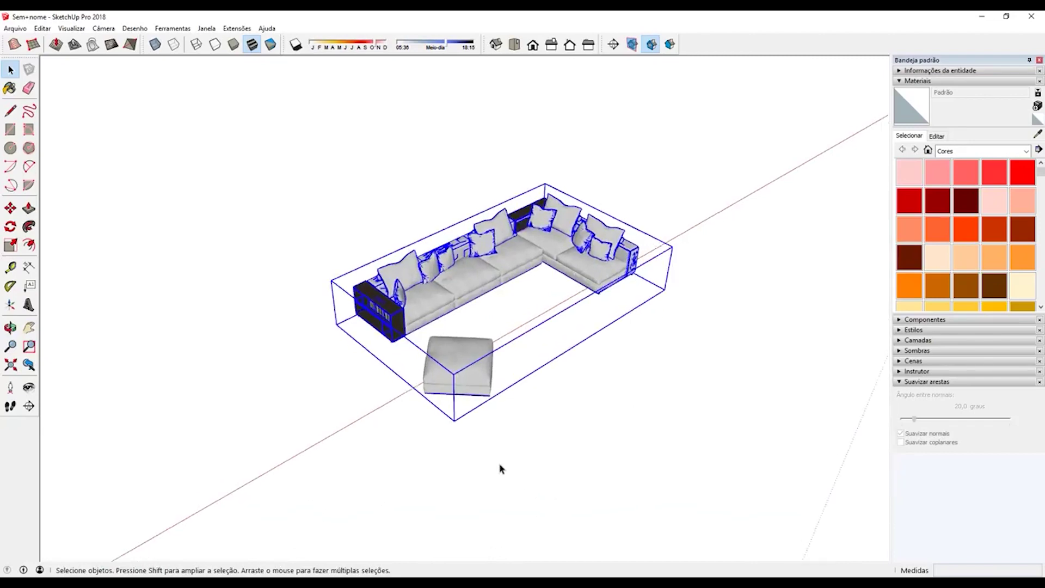
{"action": "scroll", "coordinate": [545, 430], "scroll_direction": "up", "scroll_amount": 2}
{"action": "mouse_move", "coordinate": [588, 397]}
{"action": "middle_mouse_down"}
{"action": "mouse_move", "coordinate": [877, 163]}
{"action": "mouse_move", "coordinate": [613, 385]}
{"action": "mouse_move", "coordinate": [610, 433]}
{"action": "middle_mouse_up"}
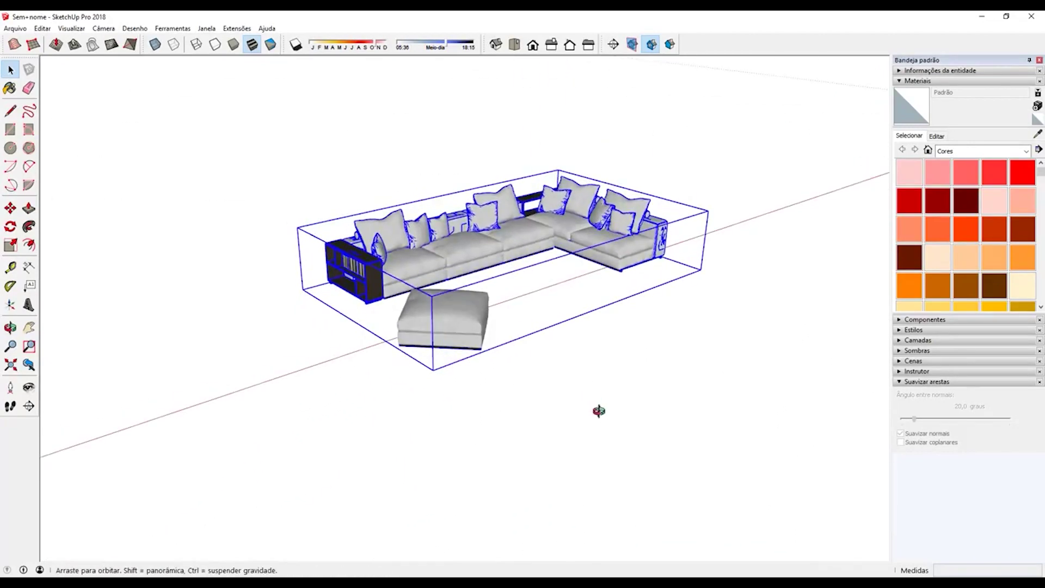
{"action": "mouse_move", "coordinate": [516, 386]}
{"action": "middle_mouse_down"}
{"action": "mouse_move", "coordinate": [536, 404]}
{"action": "mouse_move", "coordinate": [585, 379]}
{"action": "middle_mouse_up"}
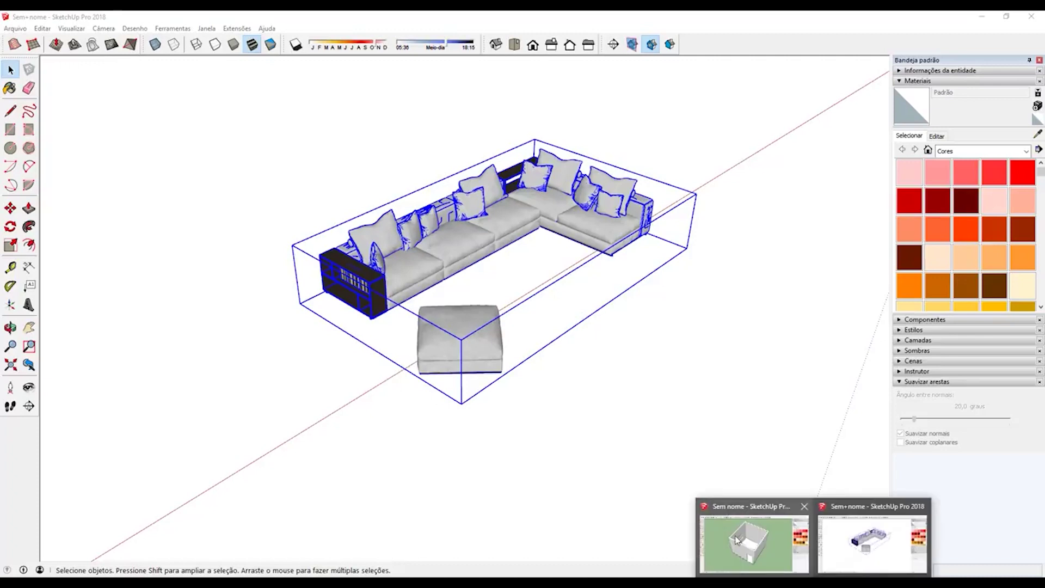
Switch to the room model window and zoom out to show the walled room
{"action": "left_click", "coordinate": [753, 541]}
{"action": "scroll", "coordinate": [572, 326], "scroll_direction": "down", "scroll_amount": 5}
{"action": "middle_click_drag", "start_coordinate": [599, 333], "coordinate": [531, 340]}
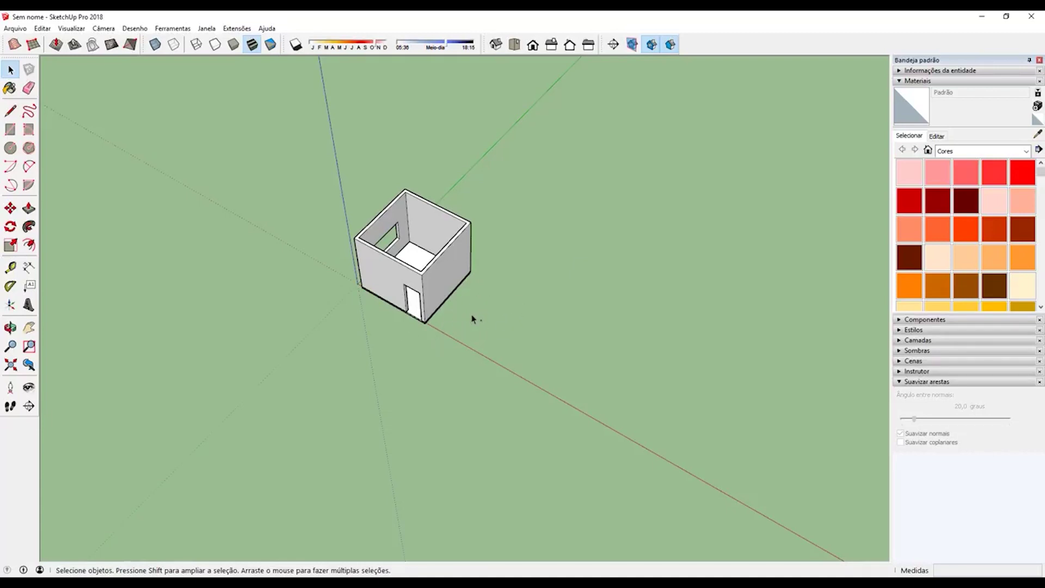
{"action": "key", "text": "ctrl+v"}
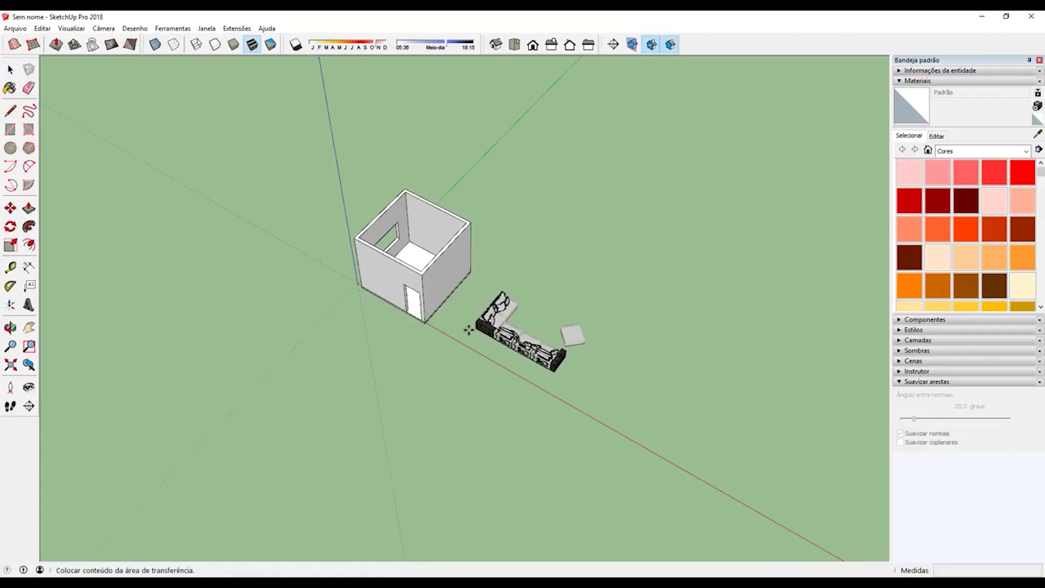
{"action": "left_click", "coordinate": [551, 353]}
{"action": "middle_click_drag", "start_coordinate": [552, 353], "coordinate": [446, 395]}
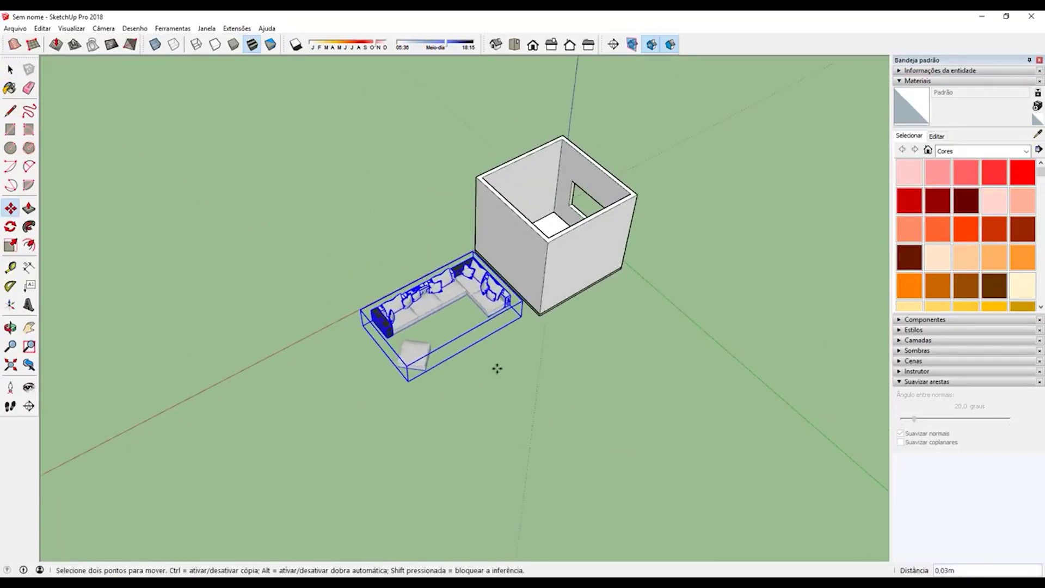
{"action": "left_click", "coordinate": [446, 384]}
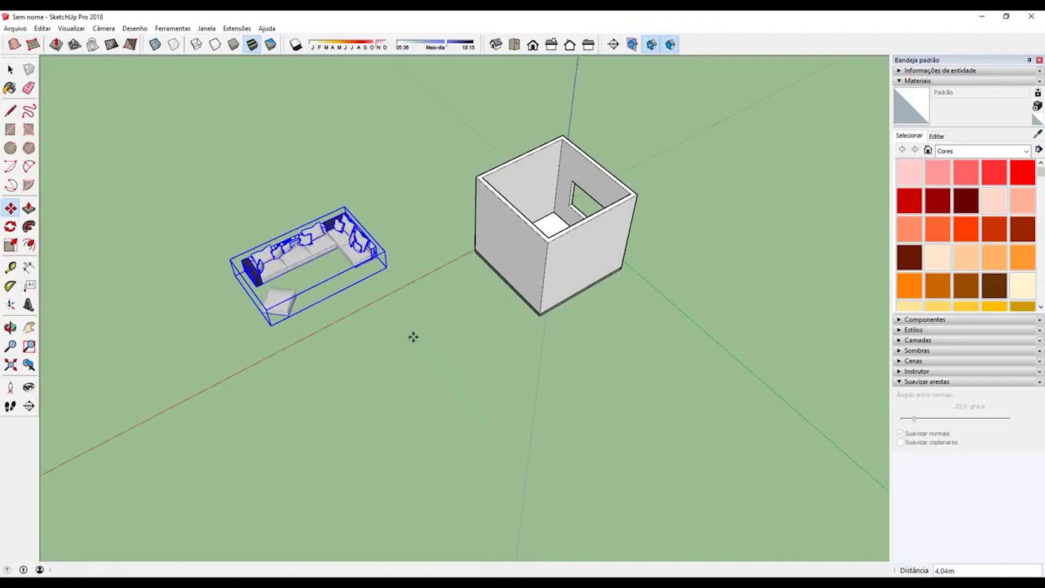
{"action": "left_click", "coordinate": [413, 336]}
{"action": "middle_click_drag", "start_coordinate": [392, 343], "coordinate": [406, 339]}
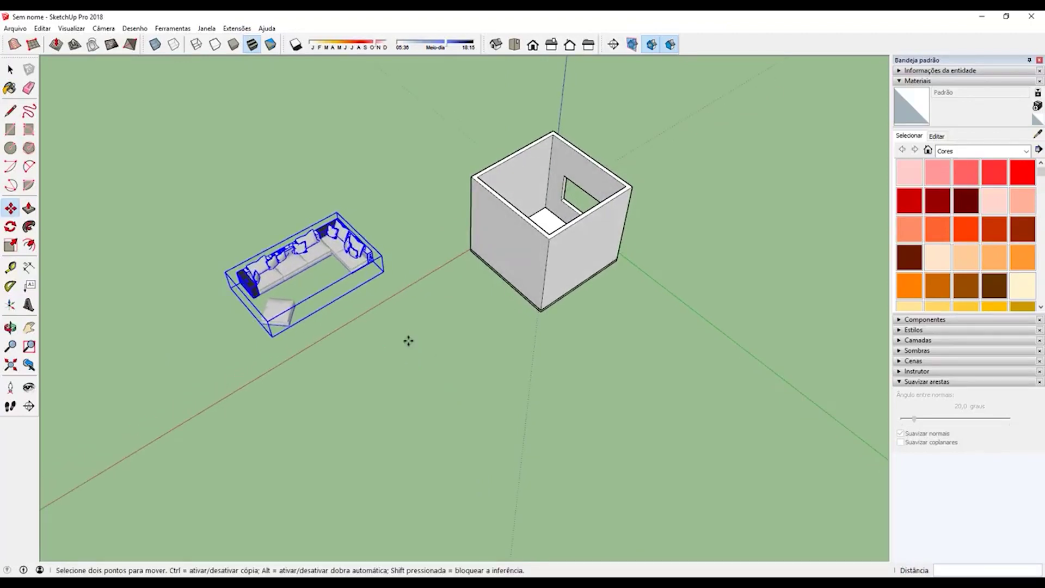
{"action": "middle_click_drag", "start_coordinate": [401, 280], "coordinate": [284, 329]}
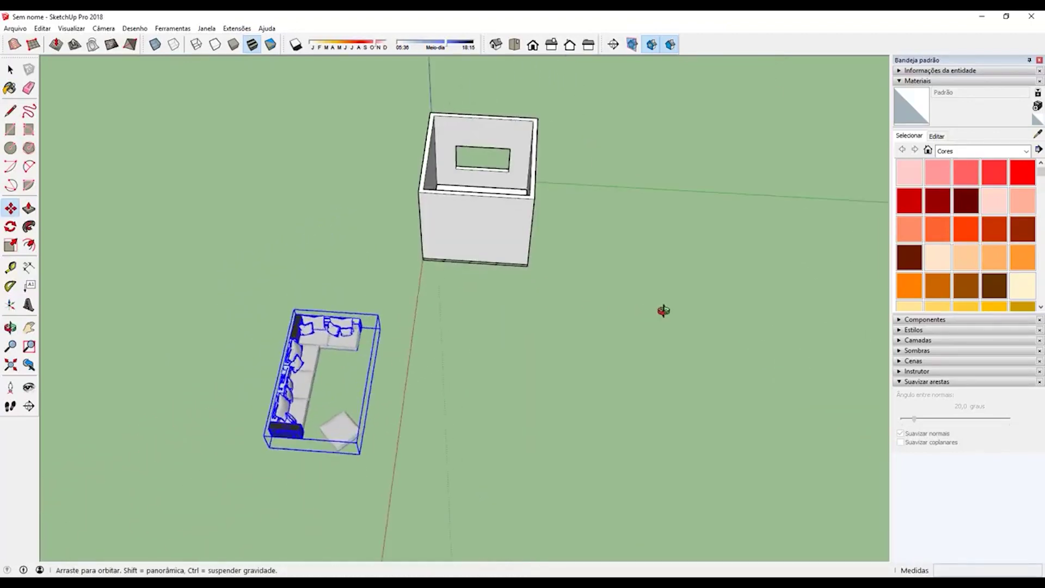
{"action": "key", "text": "Delete"}
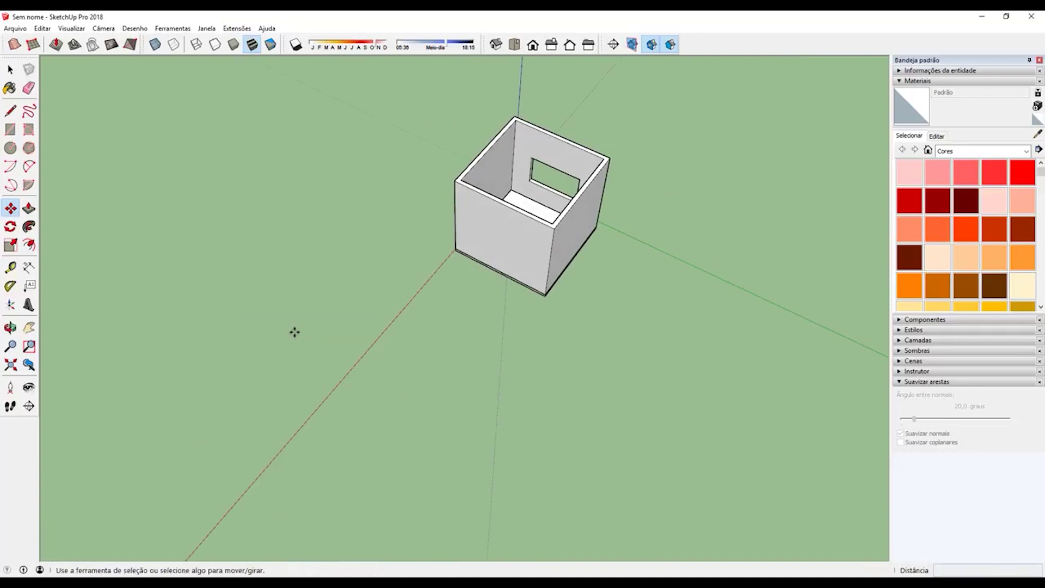
{"action": "middle_click_drag", "start_coordinate": [433, 299], "coordinate": [440, 413]}
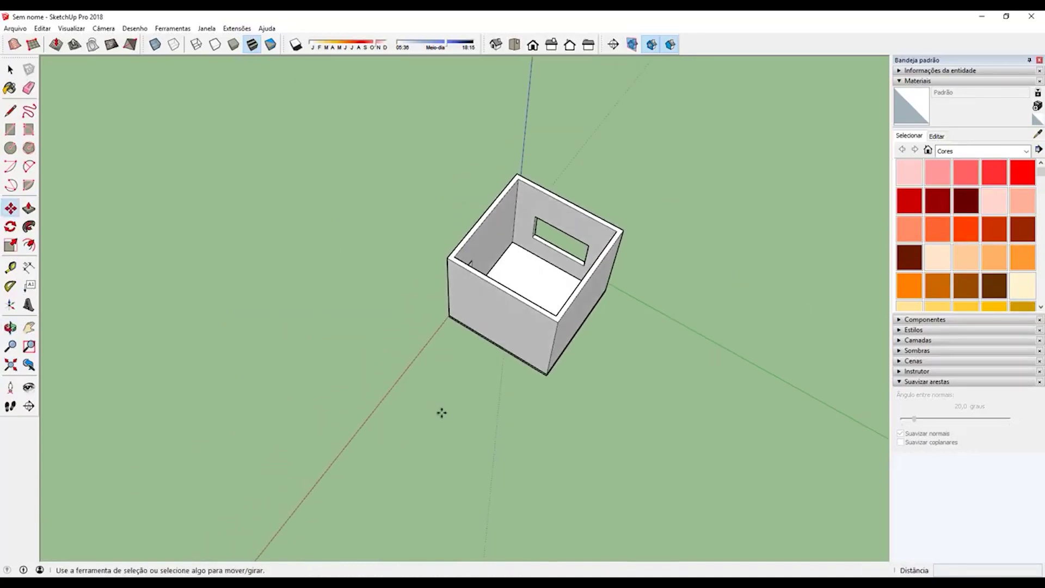
{"action": "key", "text": "space"}
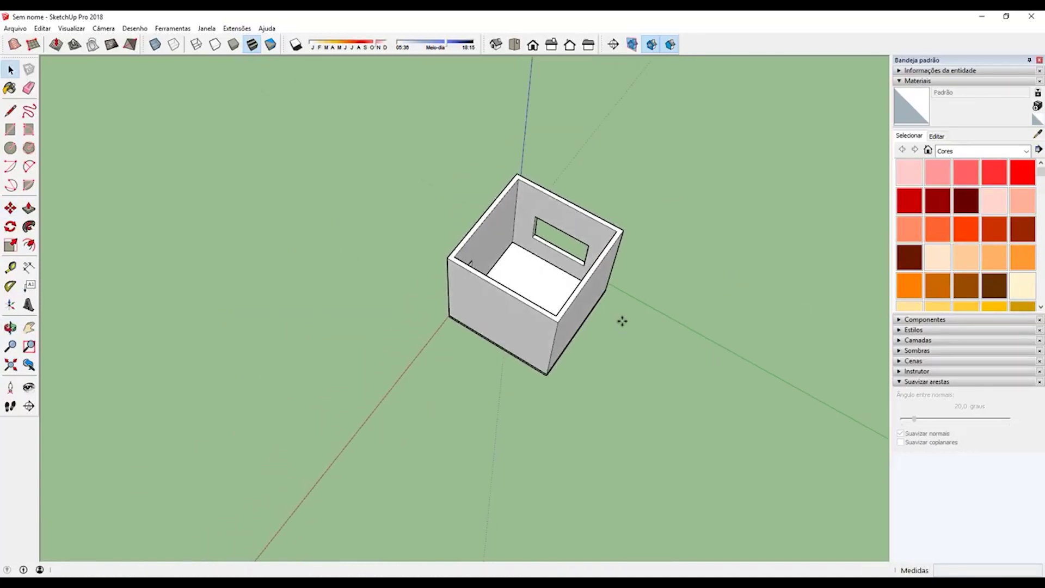
{"action": "middle_click_drag", "start_coordinate": [625, 322], "coordinate": [445, 309]}
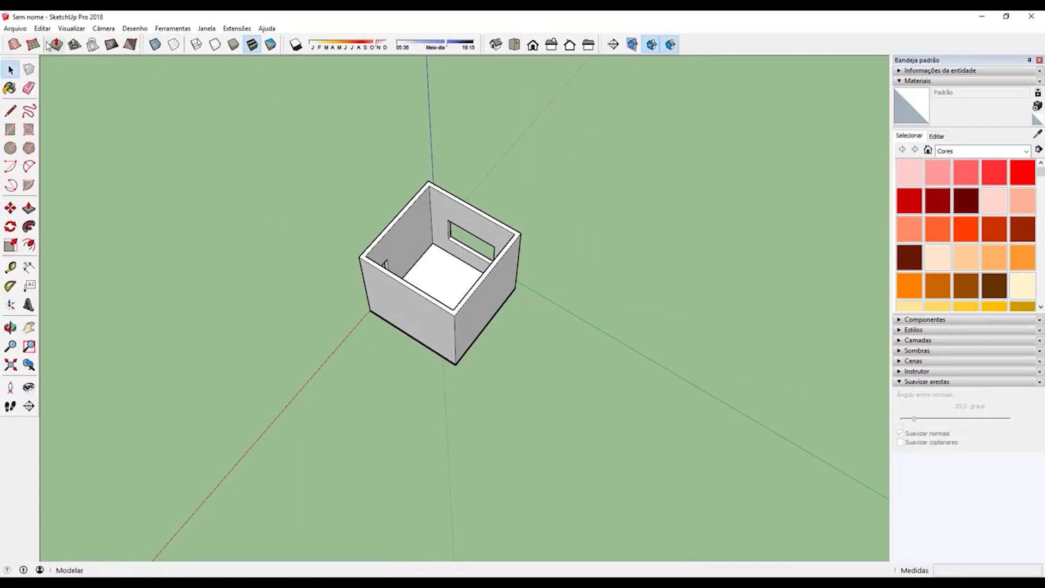
Import the Cama+Solteiro+88x188cm single bed model from the CAMAS folder
{"action": "left_click", "coordinate": [16, 28]}
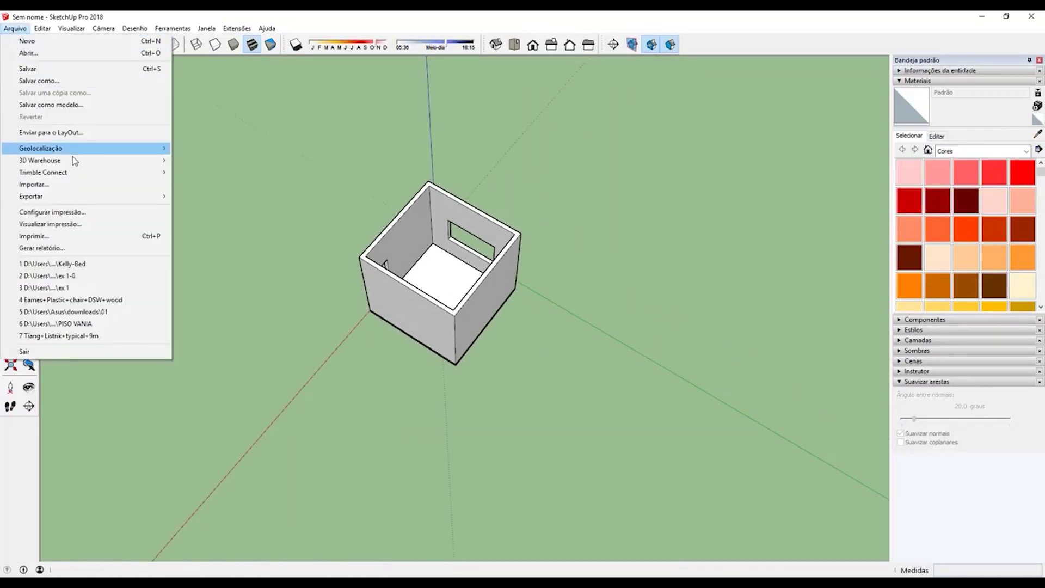
{"action": "left_click", "coordinate": [71, 185]}
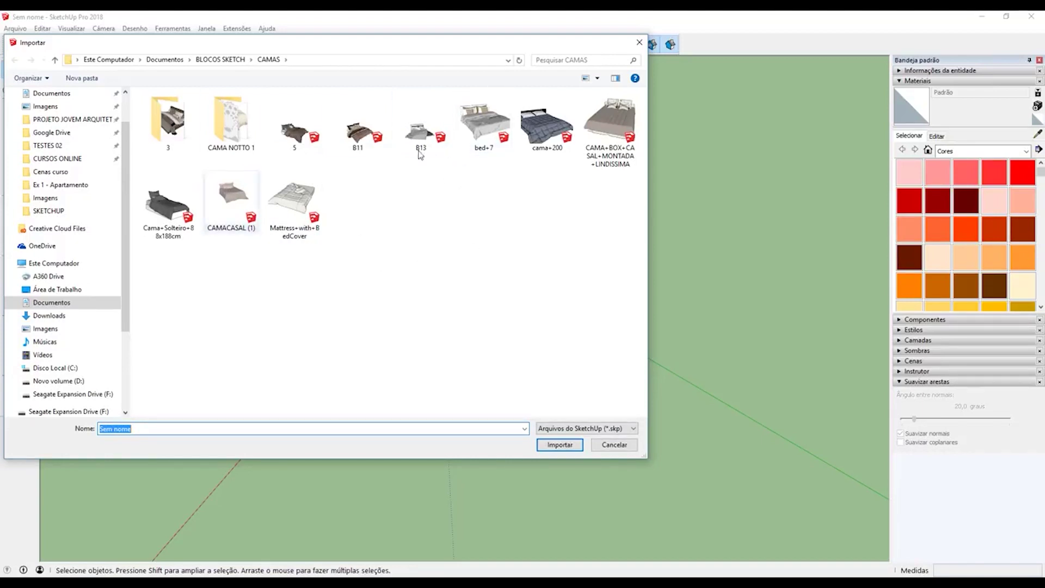
{"action": "left_click", "coordinate": [173, 216]}
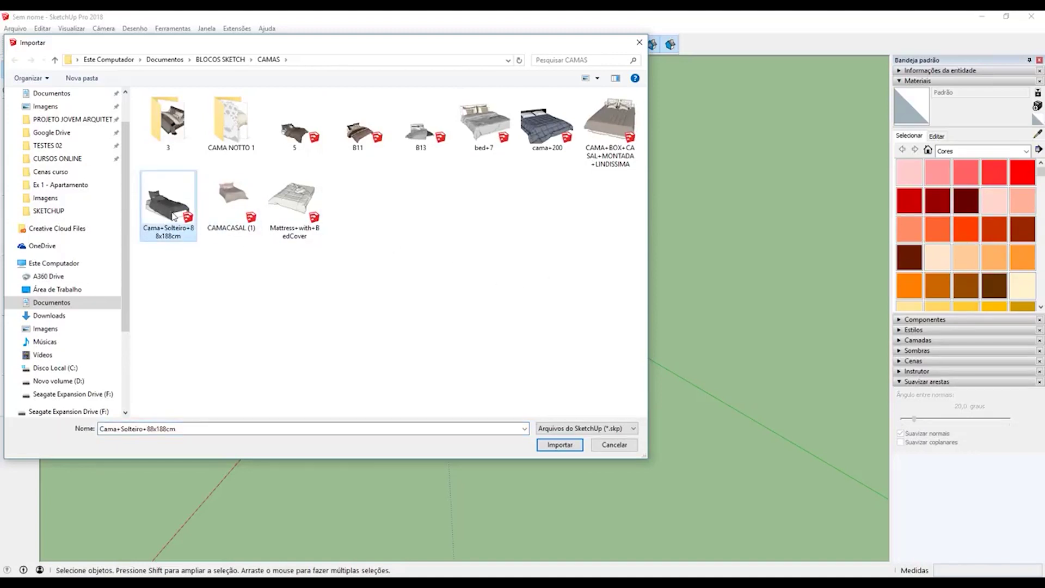
{"action": "left_click", "coordinate": [568, 445]}
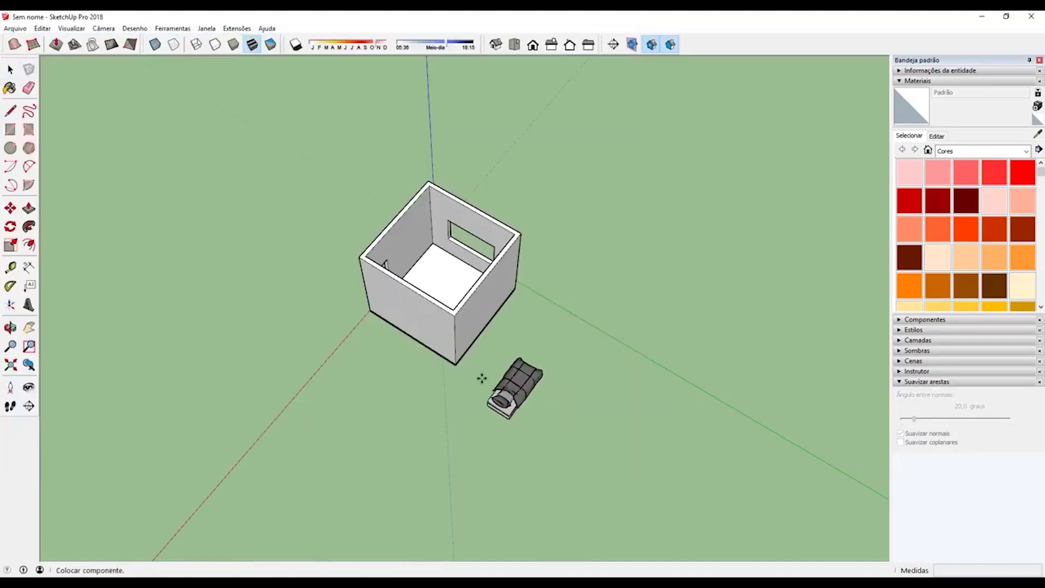
Place the imported single bed on the floor inside the room
{"action": "middle_click_drag", "start_coordinate": [519, 370], "coordinate": [333, 340]}
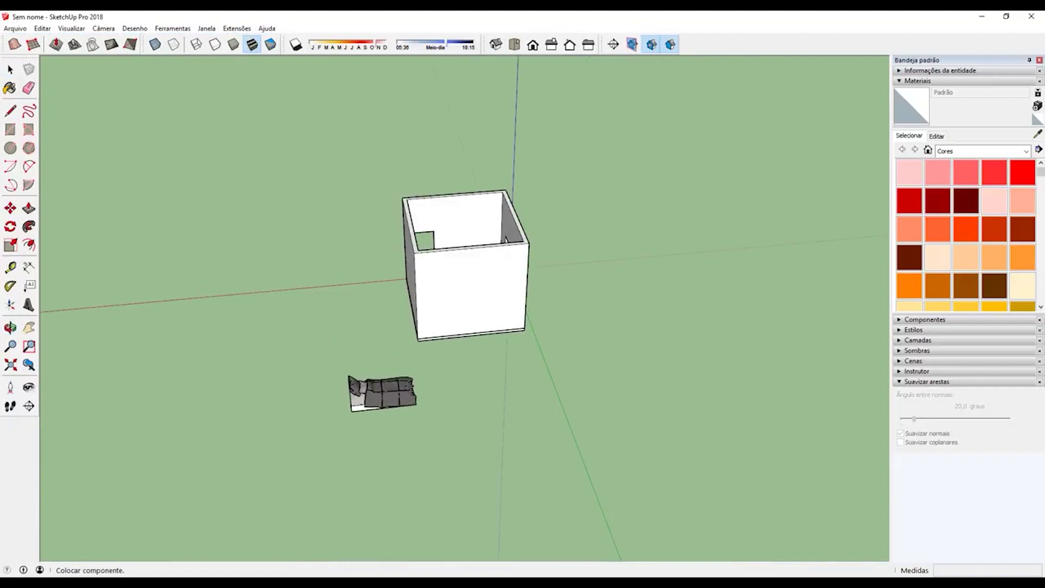
{"action": "middle_click_drag", "start_coordinate": [416, 400], "coordinate": [473, 340]}
{"action": "scroll", "coordinate": [464, 254], "scroll_direction": "up", "scroll_amount": 3}
{"action": "left_click", "coordinate": [484, 229]}
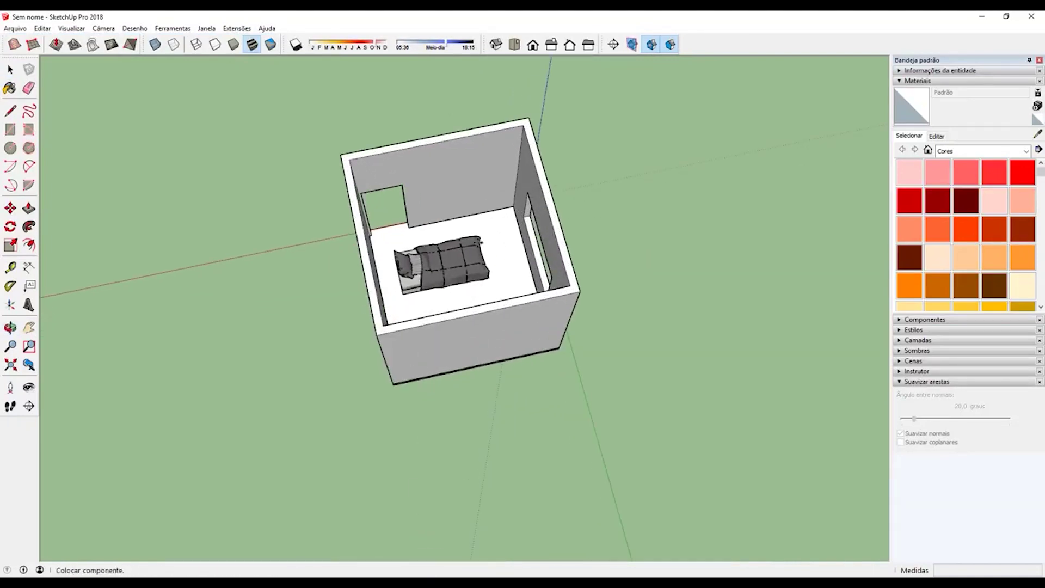
With Move active, orbit and zoom around the room to check the bed's position
{"action": "key", "text": "m"}
{"action": "mouse_move", "coordinate": [522, 277]}
{"action": "middle_mouse_down"}
{"action": "mouse_move", "coordinate": [268, 320]}
{"action": "mouse_move", "coordinate": [569, 310]}
{"action": "middle_mouse_up"}
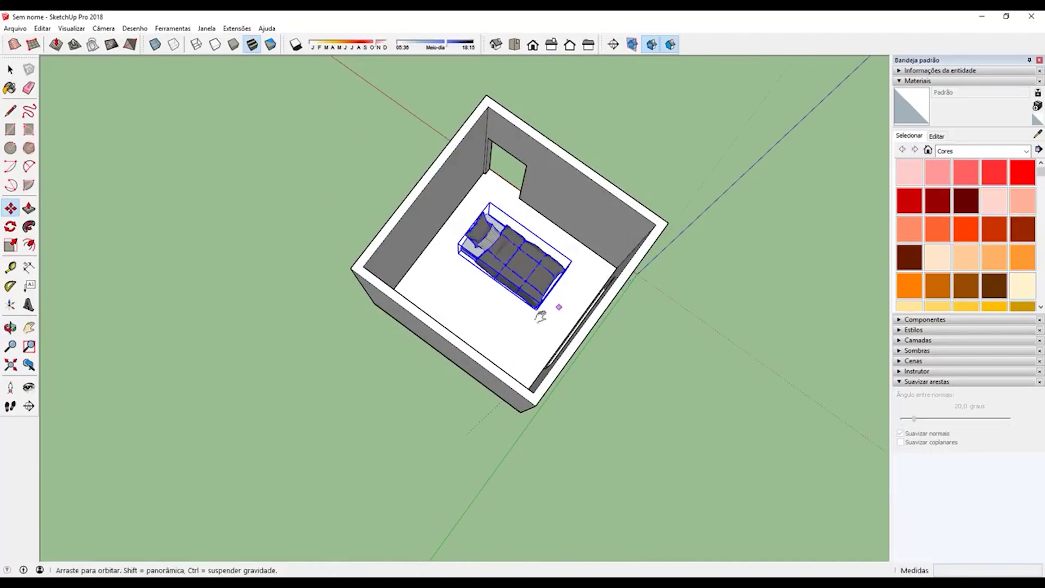
{"action": "middle_click_drag", "start_coordinate": [570, 310], "coordinate": [523, 312]}
{"action": "scroll", "coordinate": [523, 313], "scroll_direction": "up", "scroll_amount": 1}
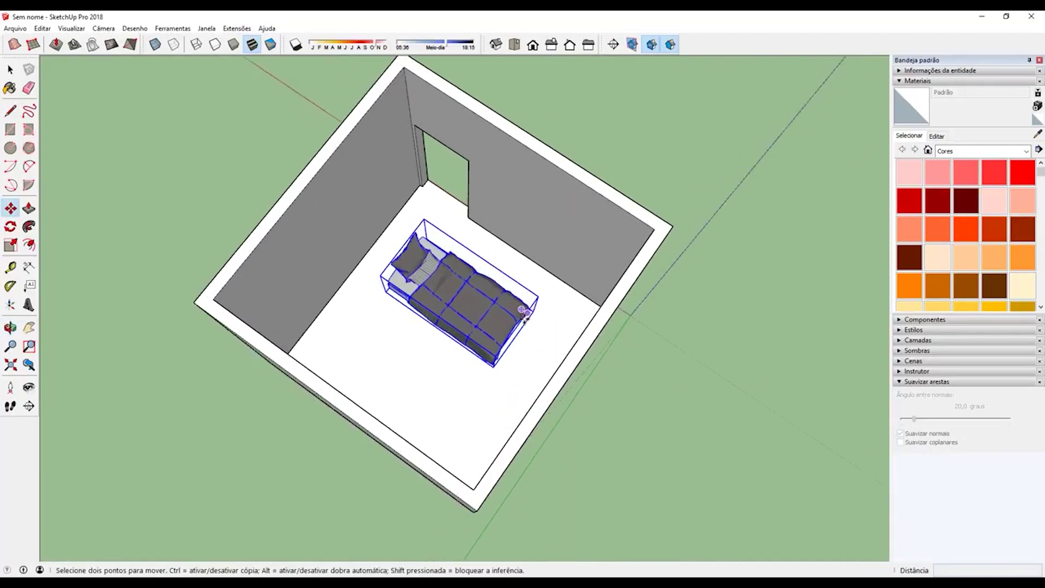
{"action": "scroll", "coordinate": [522, 314], "scroll_direction": "up", "scroll_amount": 2}
{"action": "mouse_move", "coordinate": [521, 318]}
{"action": "middle_mouse_down"}
{"action": "mouse_move", "coordinate": [540, 303]}
{"action": "mouse_move", "coordinate": [663, 276]}
{"action": "middle_mouse_up"}
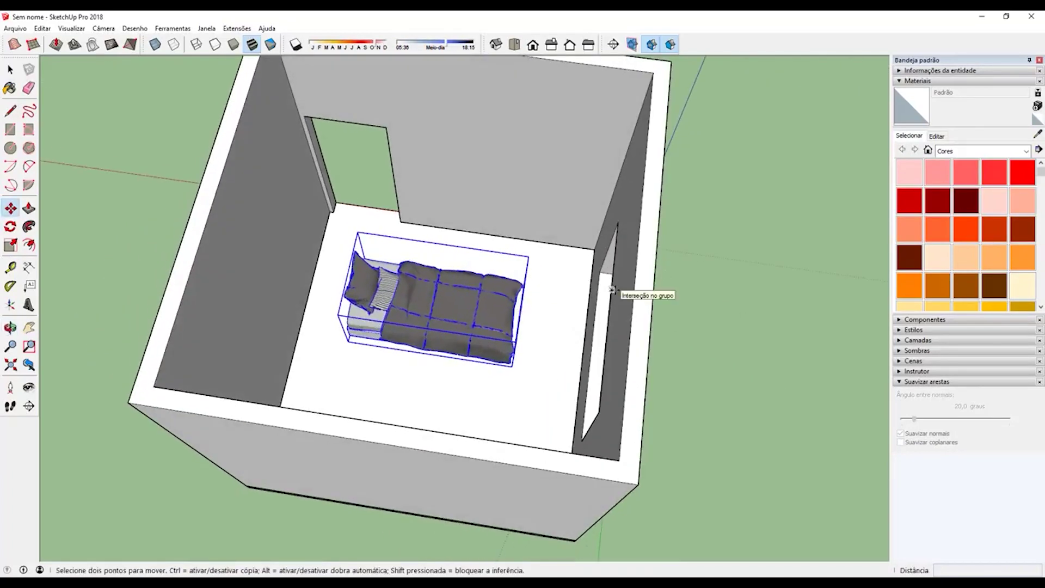
{"action": "middle_click_drag", "start_coordinate": [544, 296], "coordinate": [543, 296]}
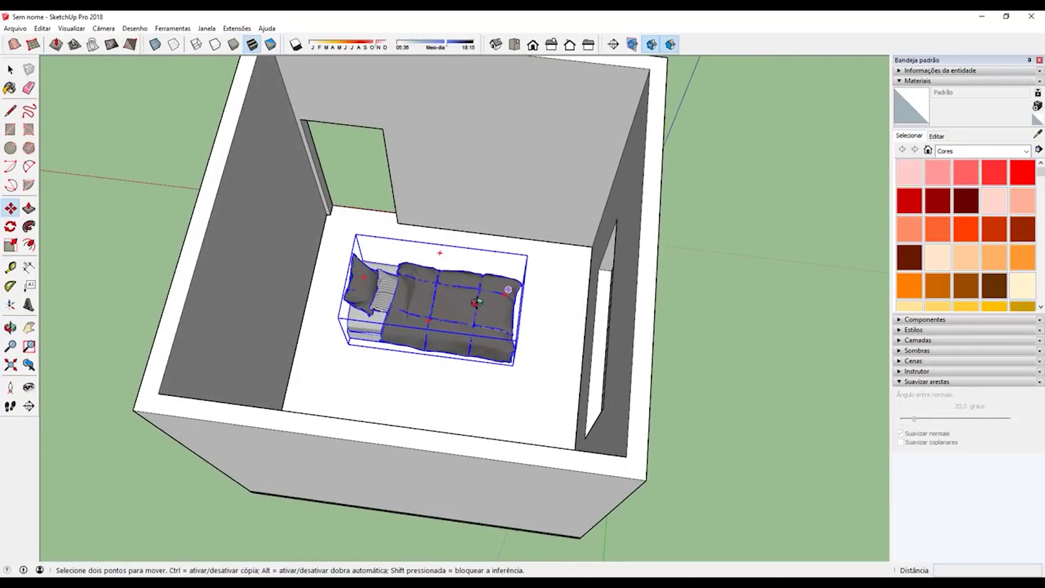
{"action": "middle_click_drag", "start_coordinate": [477, 302], "coordinate": [348, 302]}
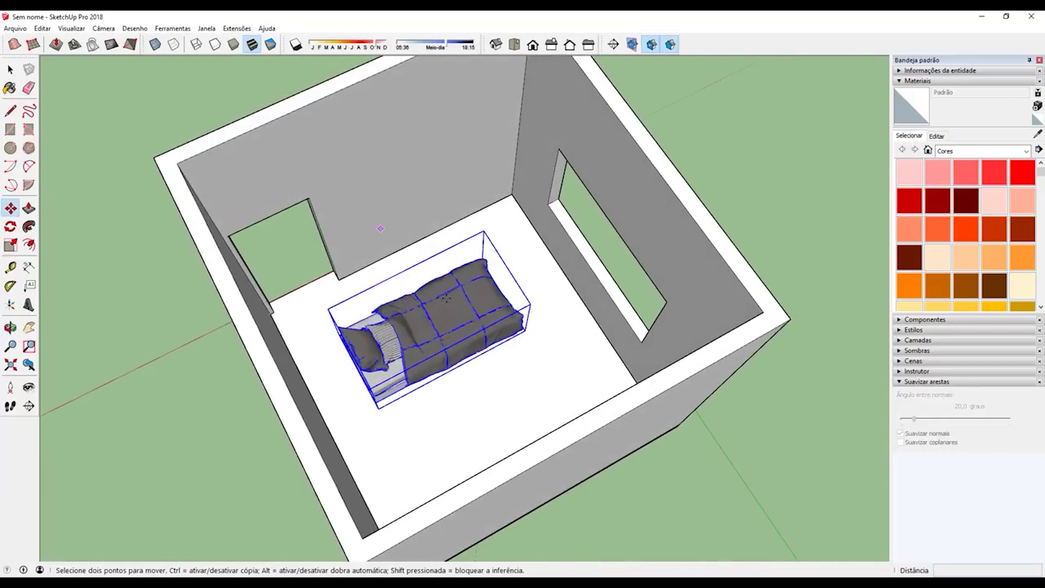
{"action": "middle_click_drag", "start_coordinate": [479, 312], "coordinate": [522, 300]}
Try scaling the bed from its corner and side, cancelling both resizes
{"action": "key", "text": "s"}
{"action": "scroll", "coordinate": [526, 302], "scroll_direction": "up", "scroll_amount": 3}
{"action": "left_click", "coordinate": [528, 307]}
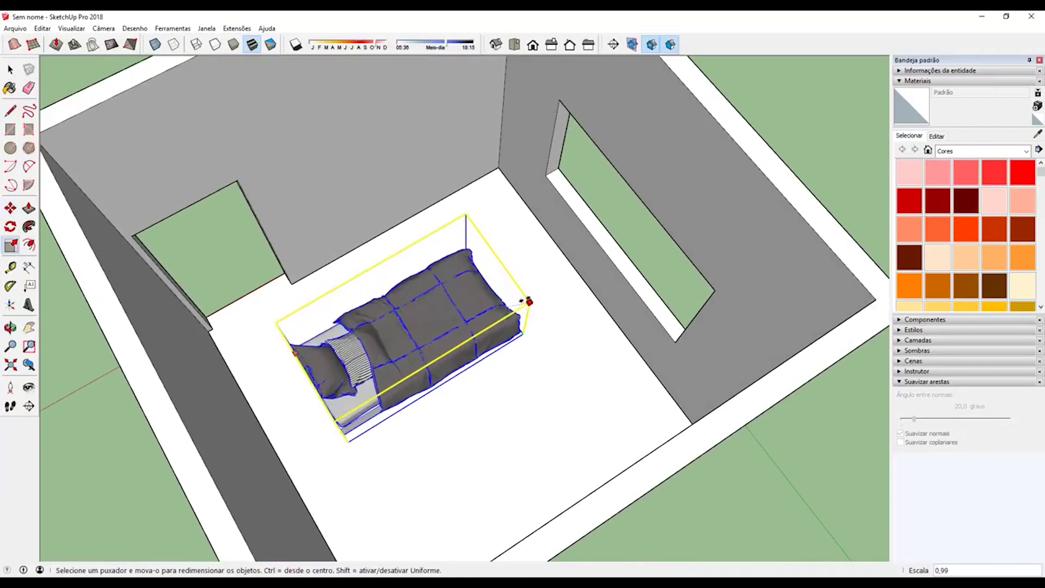
{"action": "key", "text": "Escape"}
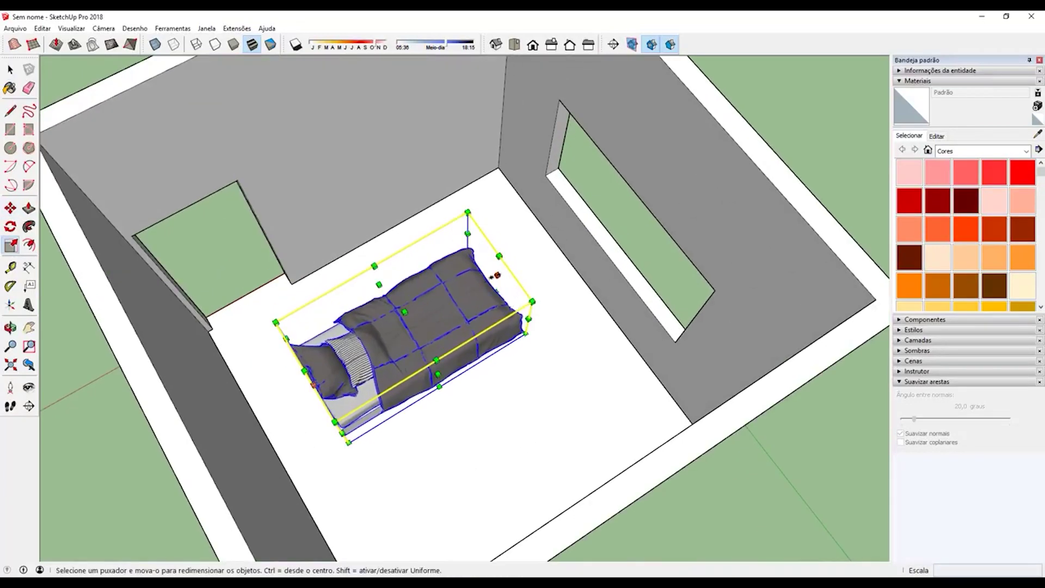
{"action": "left_click", "coordinate": [496, 275]}
{"action": "key", "text": "Escape"}
{"action": "key", "text": "space"}
{"action": "scroll", "coordinate": [435, 327], "scroll_direction": "down", "scroll_amount": 3}
Orbit and zoom around the room to view the bed from above at several angles
{"action": "mouse_move", "coordinate": [424, 305]}
{"action": "middle_mouse_down"}
{"action": "mouse_move", "coordinate": [439, 310]}
{"action": "mouse_move", "coordinate": [186, 415]}
{"action": "middle_mouse_up"}
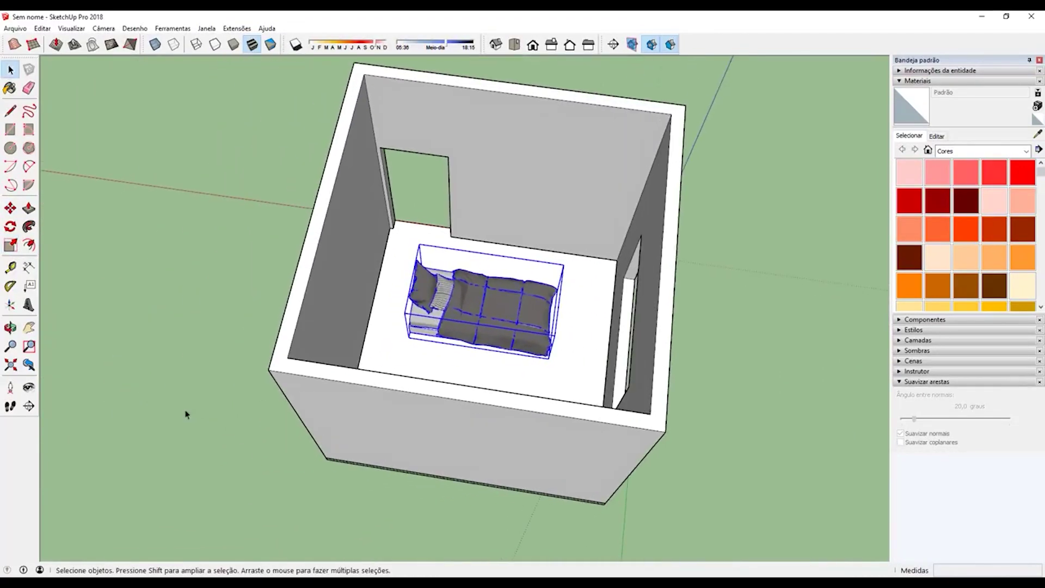
{"action": "left_click", "coordinate": [203, 414]}
{"action": "mouse_move", "coordinate": [540, 316]}
{"action": "middle_mouse_down"}
{"action": "mouse_move", "coordinate": [343, 331]}
{"action": "mouse_move", "coordinate": [476, 362]}
{"action": "middle_mouse_up"}
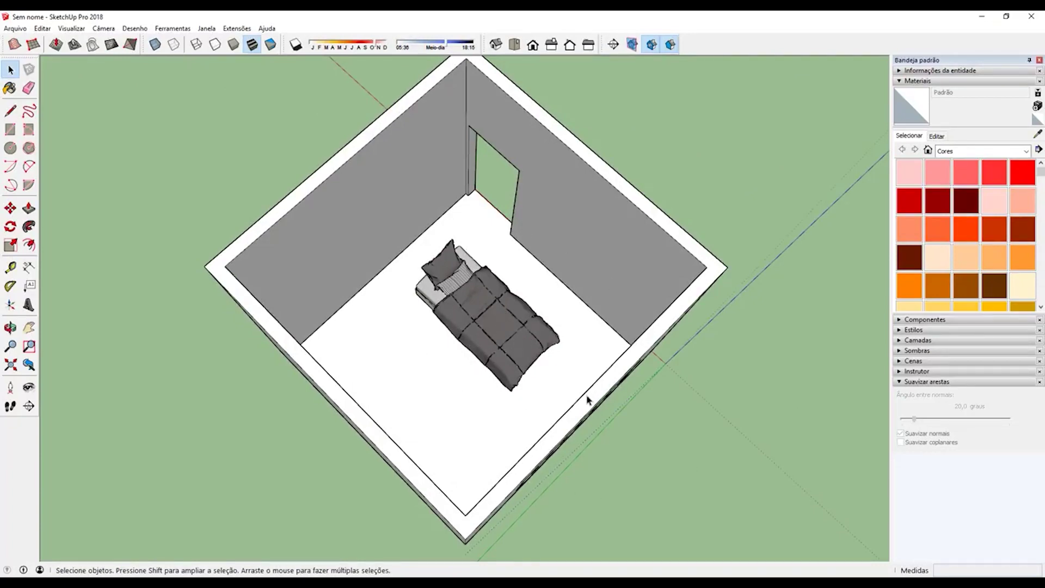
{"action": "mouse_move", "coordinate": [587, 400]}
{"action": "middle_mouse_down"}
{"action": "mouse_move", "coordinate": [583, 340]}
{"action": "mouse_move", "coordinate": [483, 284]}
{"action": "mouse_move", "coordinate": [555, 270]}
{"action": "middle_mouse_up"}
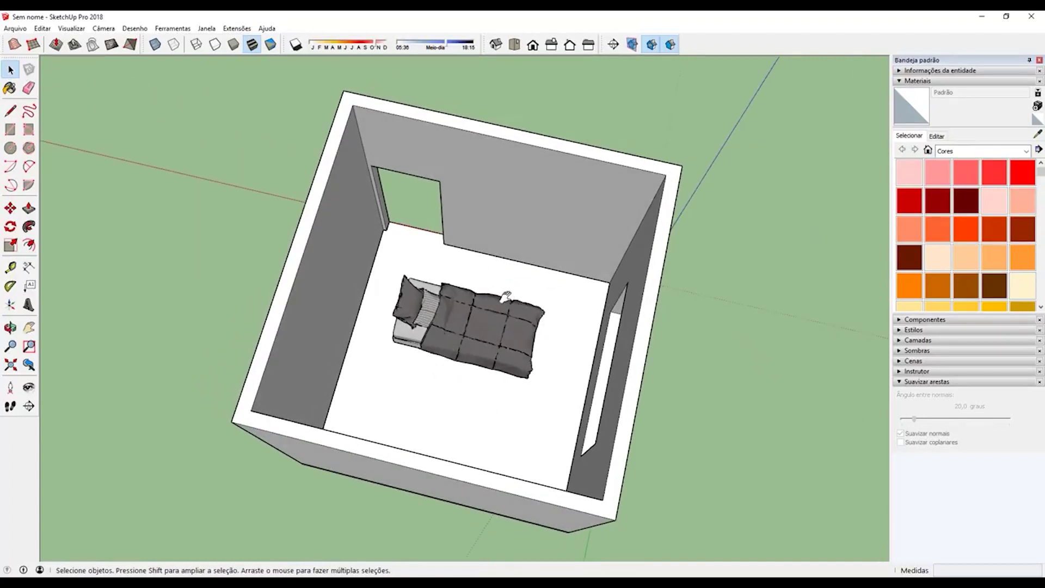
{"action": "middle_click_drag", "start_coordinate": [506, 297], "coordinate": [584, 326]}
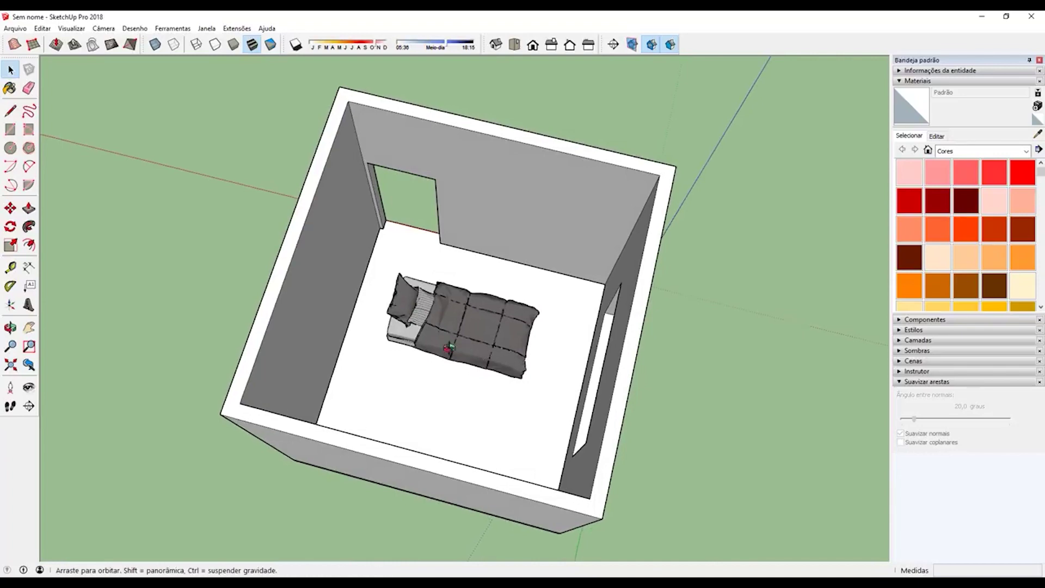
{"action": "middle_click_drag", "start_coordinate": [484, 353], "coordinate": [377, 367]}
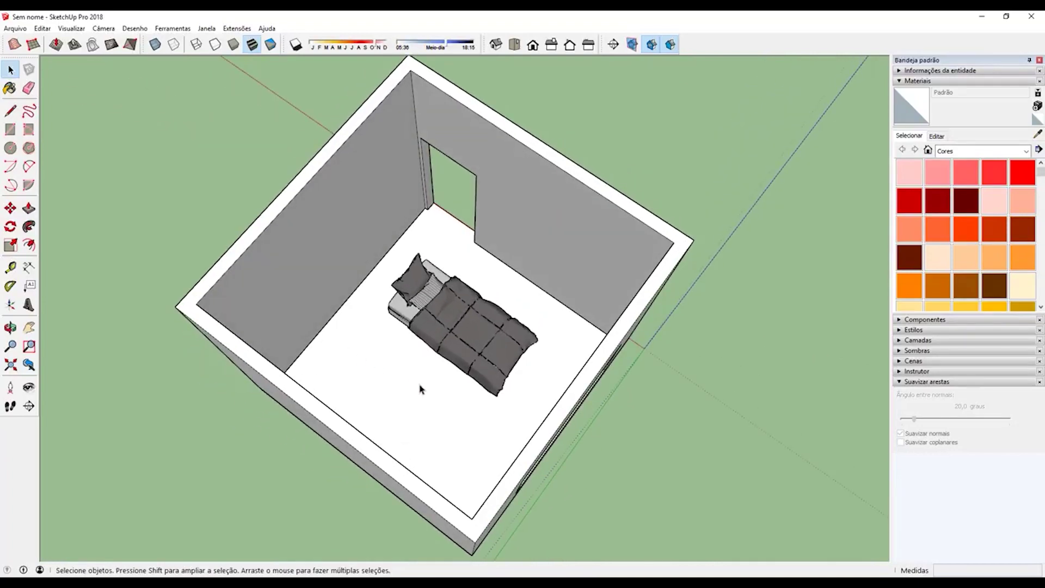
{"action": "mouse_move", "coordinate": [427, 390]}
{"action": "middle_mouse_down"}
{"action": "mouse_move", "coordinate": [410, 374]}
{"action": "mouse_move", "coordinate": [432, 366]}
{"action": "middle_mouse_up"}
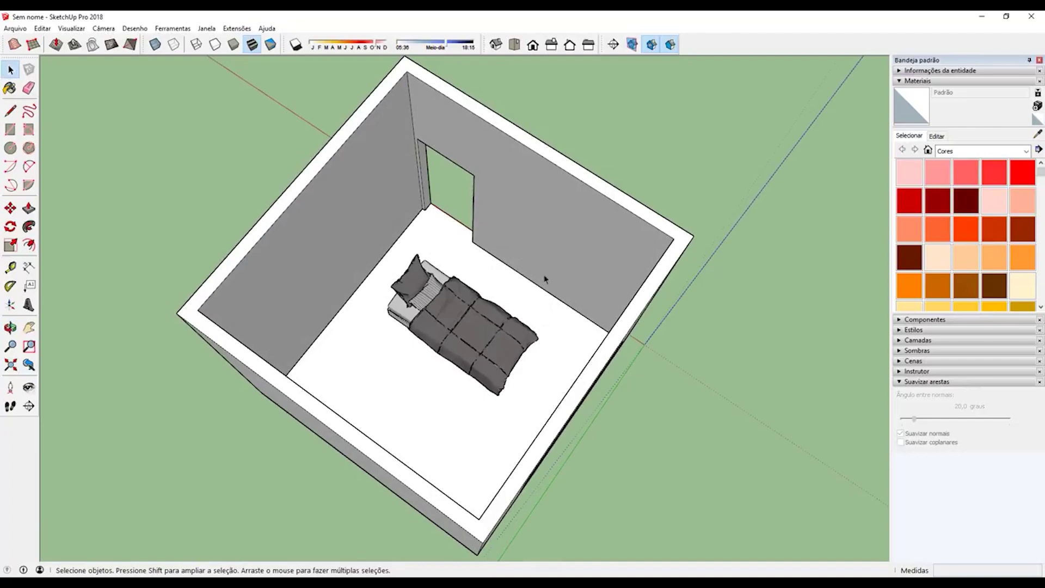
{"action": "middle_click_drag", "start_coordinate": [499, 303], "coordinate": [565, 335]}
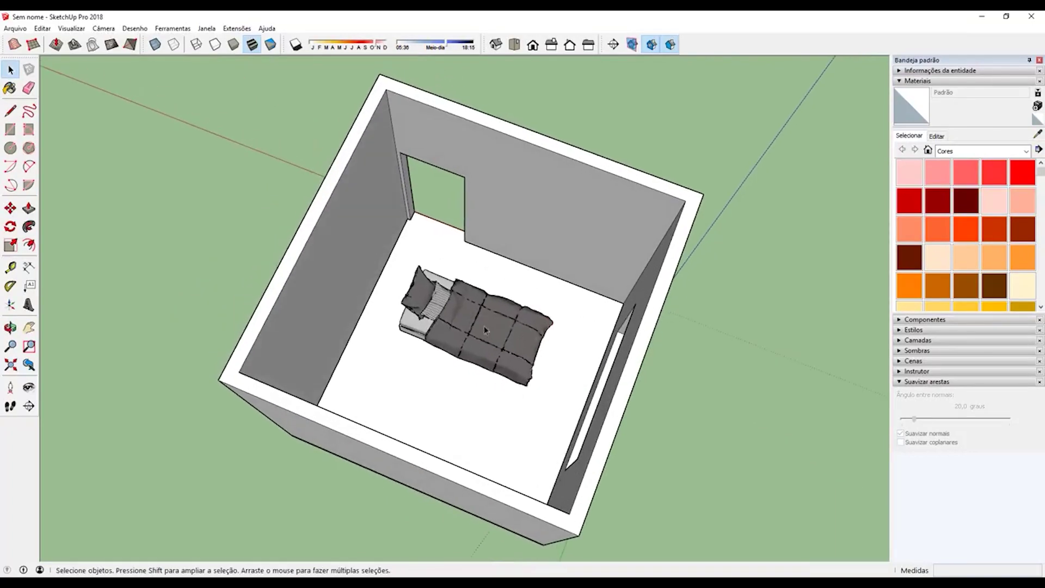
{"action": "middle_click_drag", "start_coordinate": [486, 330], "coordinate": [420, 326]}
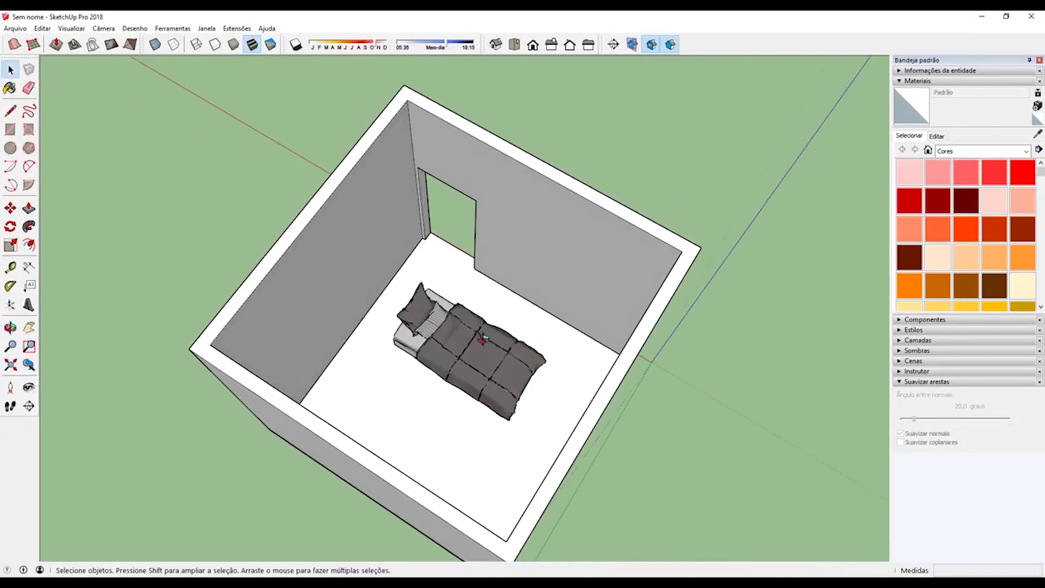
{"action": "mouse_move", "coordinate": [483, 337]}
{"action": "middle_mouse_down"}
{"action": "mouse_move", "coordinate": [527, 305]}
{"action": "mouse_move", "coordinate": [317, 295]}
{"action": "middle_mouse_up"}
{"action": "scroll", "coordinate": [497, 335], "scroll_direction": "up", "scroll_amount": 2}
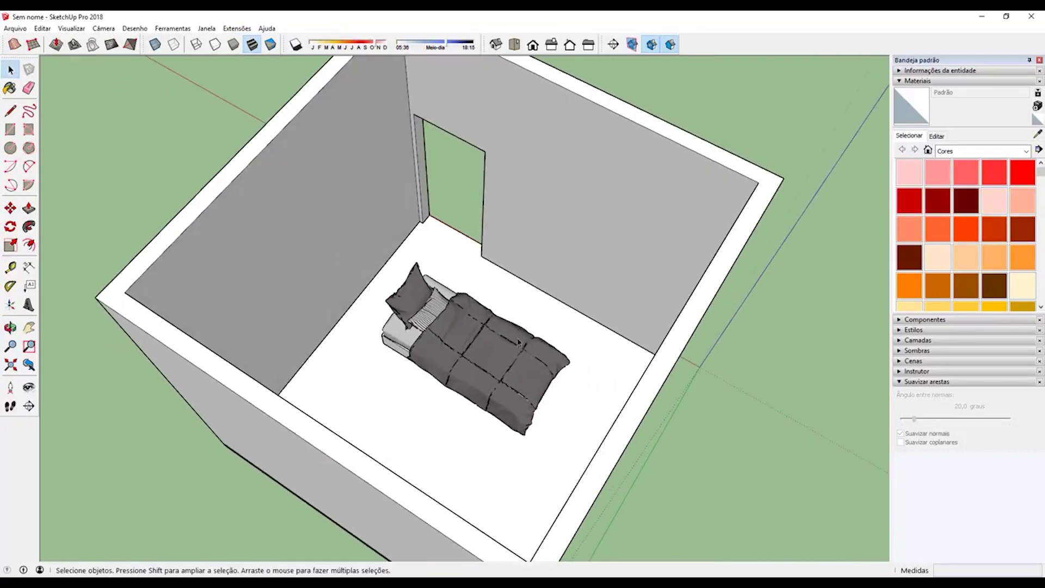
{"action": "middle_click_drag", "start_coordinate": [519, 343], "coordinate": [464, 361]}
{"action": "middle_click_drag", "start_coordinate": [529, 384], "coordinate": [395, 401]}
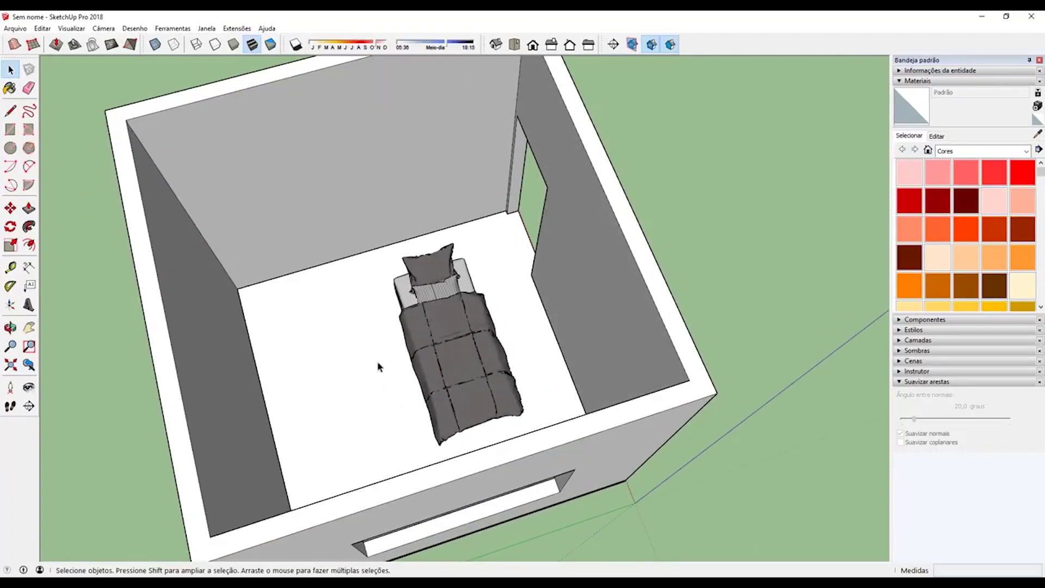
{"action": "middle_click_drag", "start_coordinate": [385, 343], "coordinate": [438, 324]}
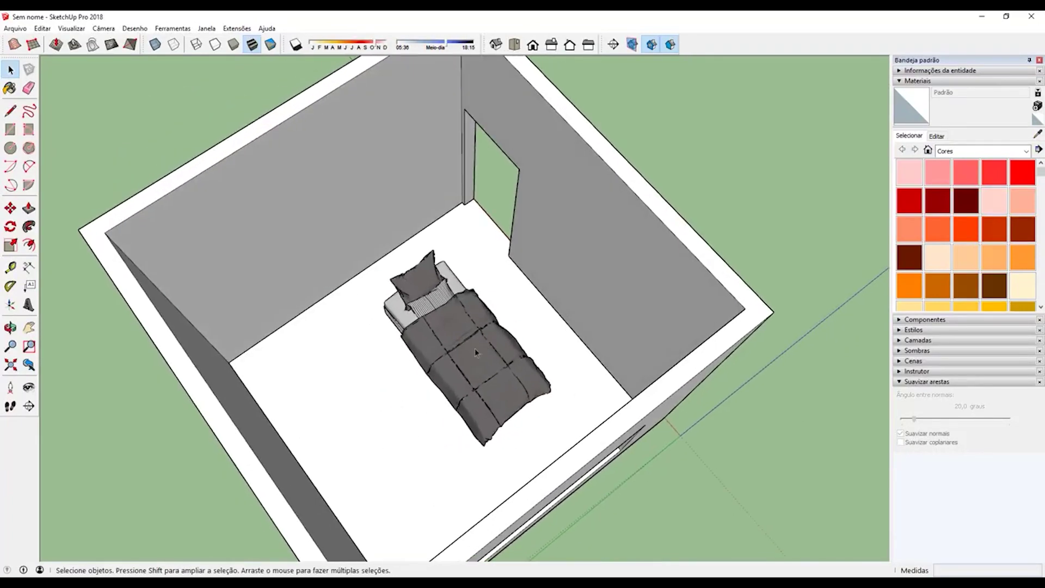
{"action": "scroll", "coordinate": [475, 352], "scroll_direction": "up", "scroll_amount": 2}
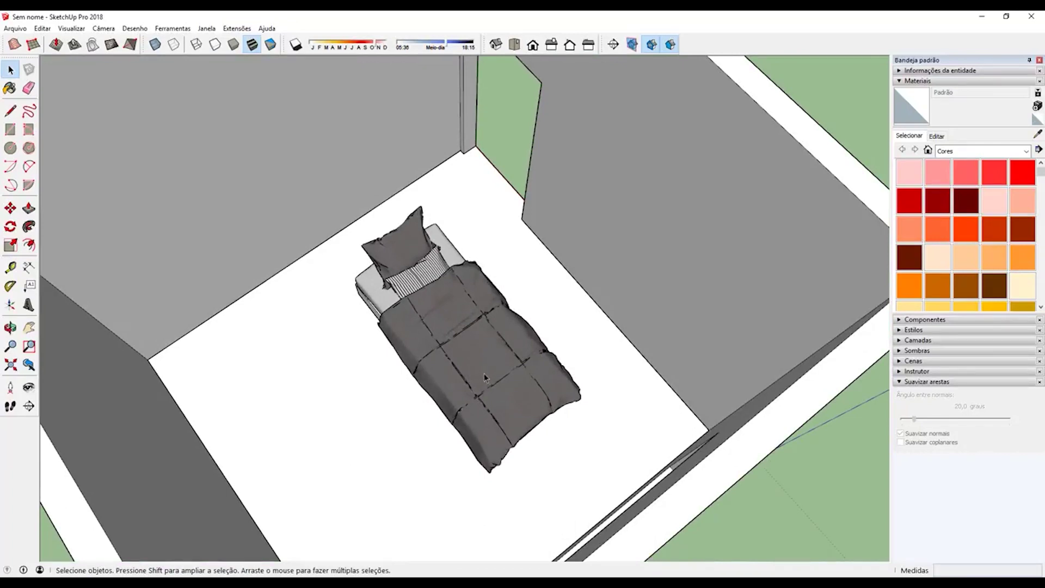
{"action": "key", "text": "q"}
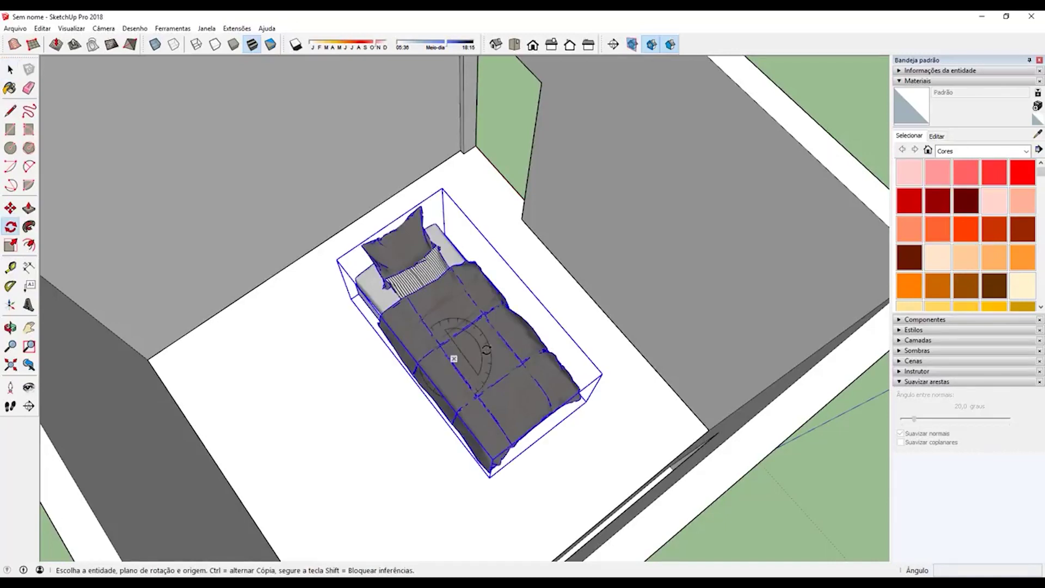
{"action": "middle_click_drag", "start_coordinate": [455, 357], "coordinate": [474, 342]}
{"action": "left_click", "coordinate": [499, 364]}
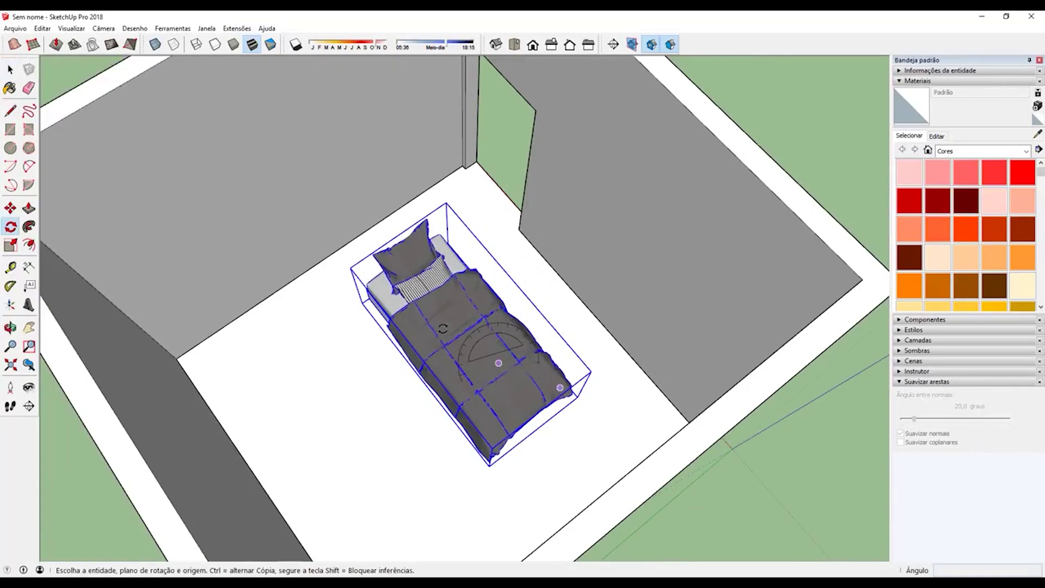
{"action": "key", "text": "Escape"}
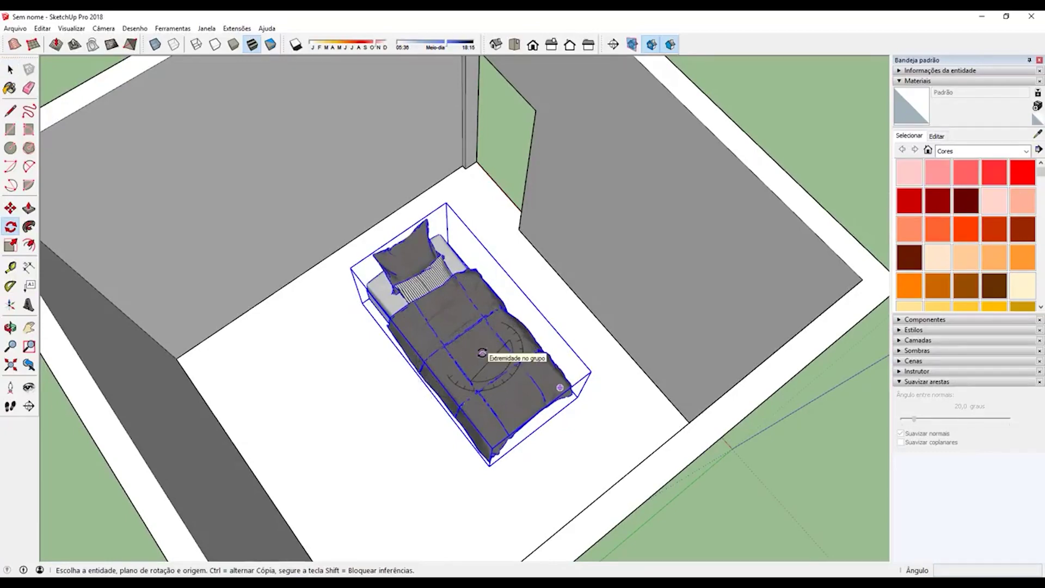
{"action": "left_click", "coordinate": [481, 352]}
{"action": "left_click", "coordinate": [540, 369]}
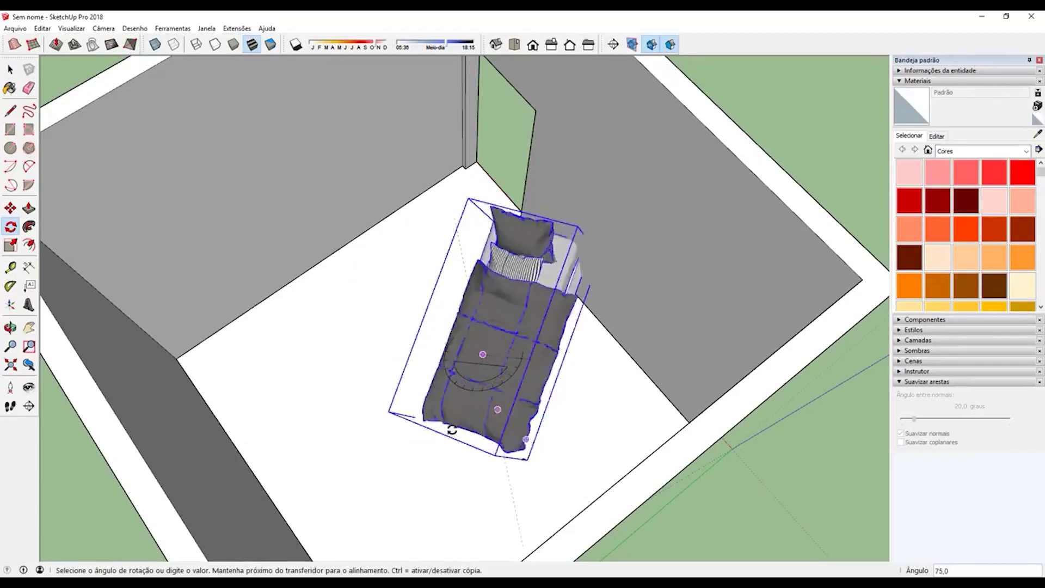
{"action": "left_click", "coordinate": [405, 435]}
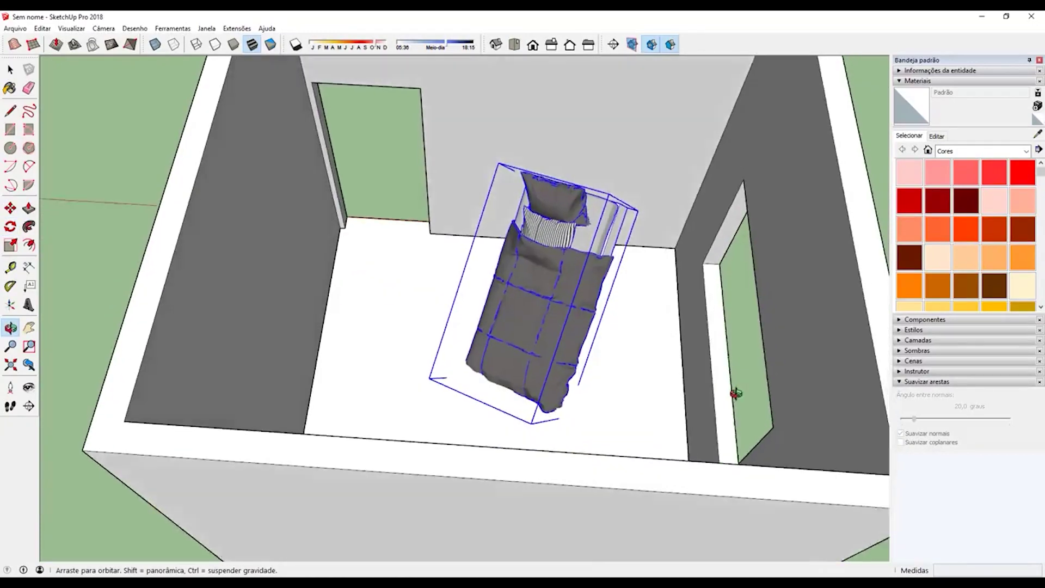
{"action": "middle_click_drag", "start_coordinate": [406, 436], "coordinate": [711, 396]}
{"action": "key", "text": "Escape"}
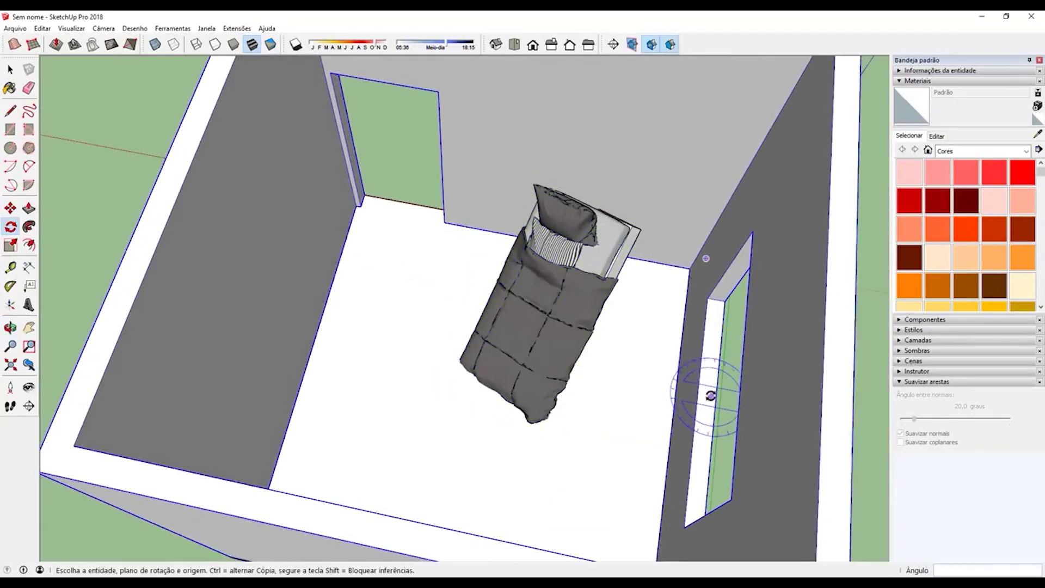
{"action": "scroll", "coordinate": [601, 348], "scroll_direction": "up", "scroll_amount": 3}
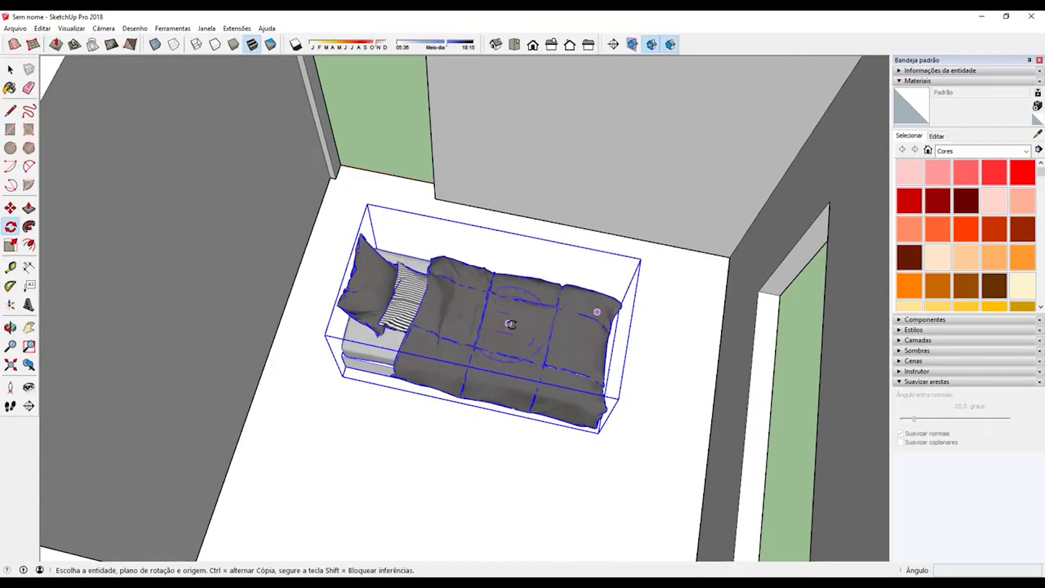
{"action": "left_click", "coordinate": [508, 323]}
{"action": "left_click", "coordinate": [640, 347]}
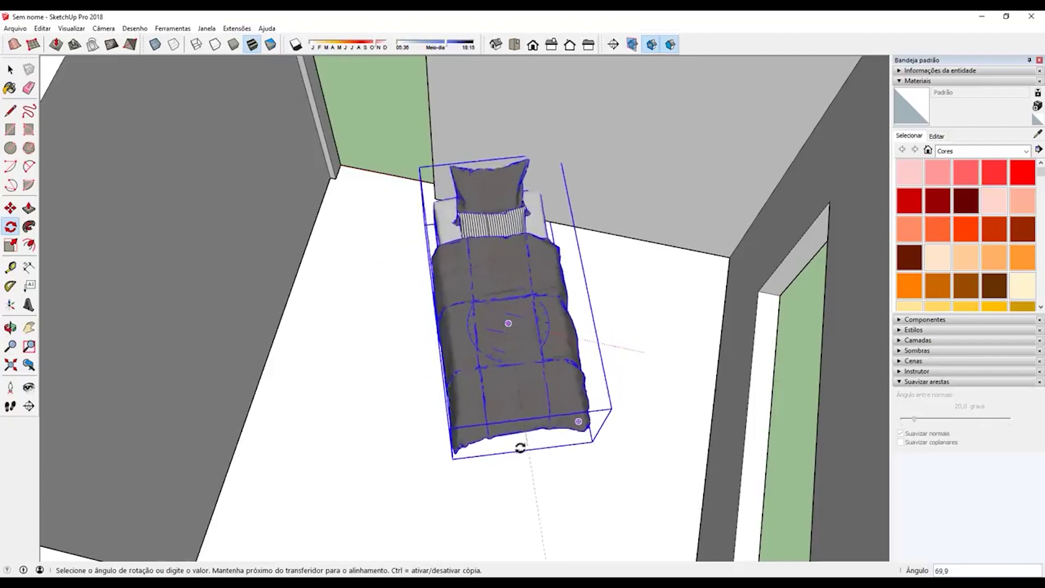
{"action": "key", "text": "Escape"}
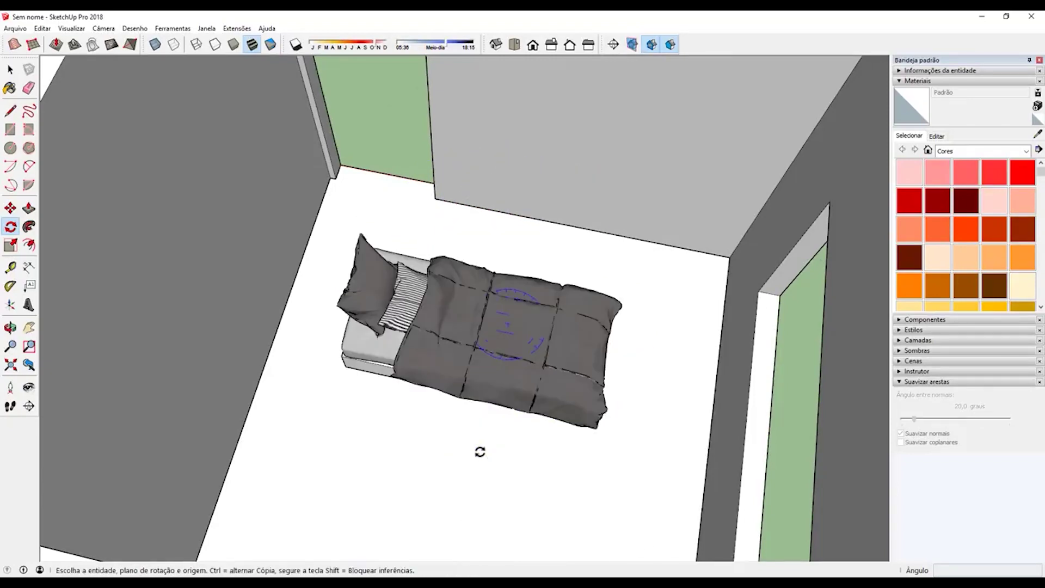
{"action": "scroll", "coordinate": [547, 352], "scroll_direction": "down", "scroll_amount": 3}
Orbit around the room to get a clear view of the bed for moving
{"action": "scroll", "coordinate": [547, 353], "scroll_direction": "down", "scroll_amount": 2}
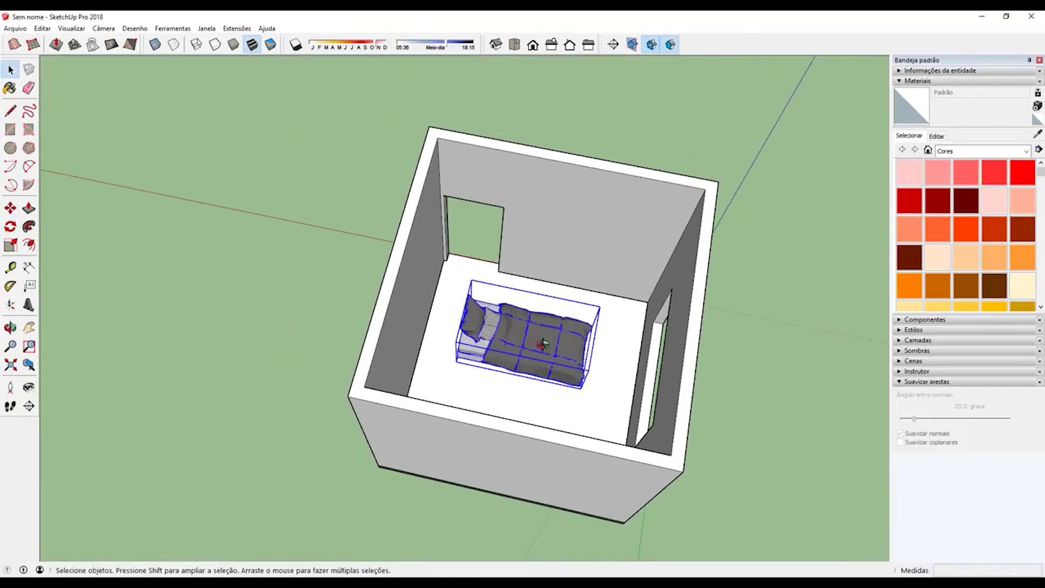
{"action": "middle_click_drag", "start_coordinate": [546, 352], "coordinate": [438, 371]}
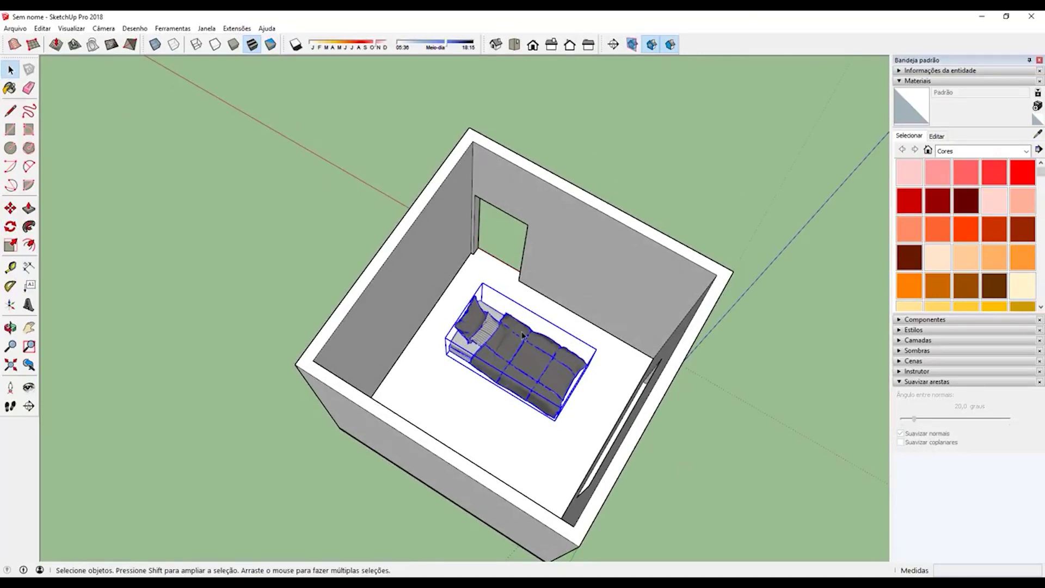
{"action": "key", "text": "m"}
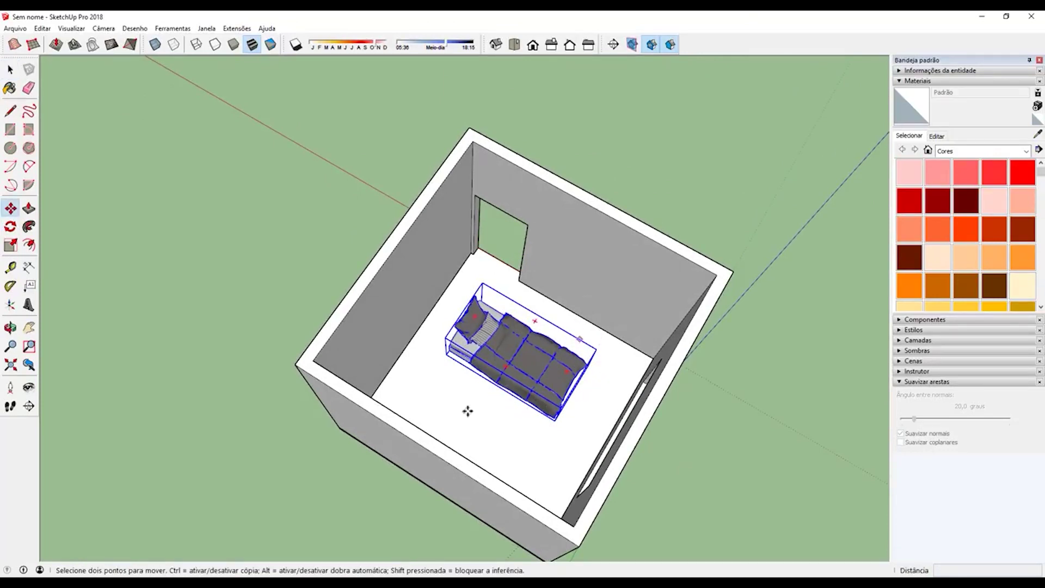
{"action": "scroll", "coordinate": [560, 401], "scroll_direction": "up", "scroll_amount": 1}
{"action": "mouse_move", "coordinate": [601, 403]}
{"action": "middle_mouse_down"}
{"action": "mouse_move", "coordinate": [462, 415]}
{"action": "mouse_move", "coordinate": [510, 401]}
{"action": "mouse_move", "coordinate": [545, 409]}
{"action": "middle_mouse_up"}
{"action": "scroll", "coordinate": [492, 407], "scroll_direction": "up", "scroll_amount": 1}
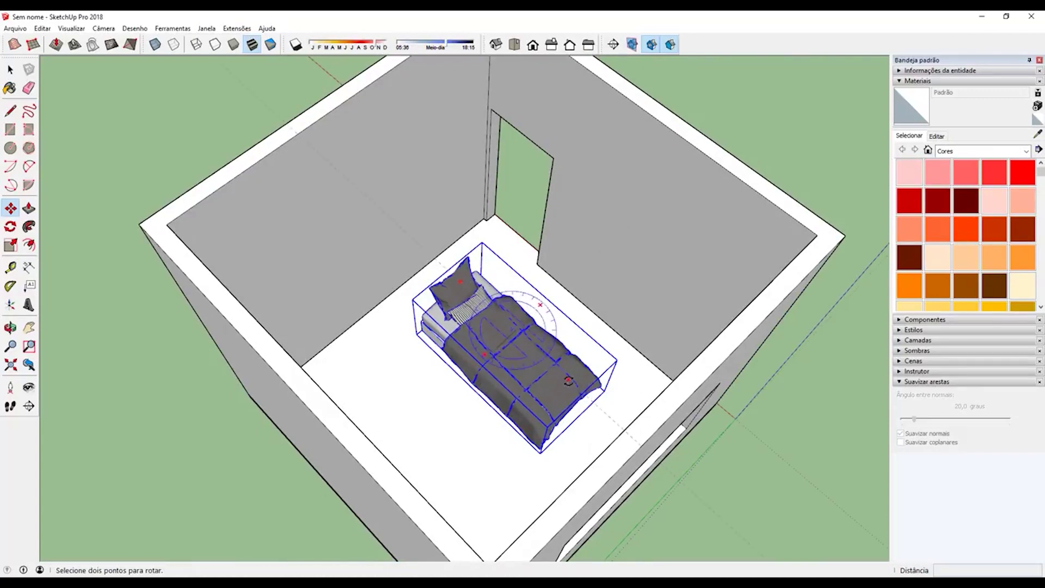
{"action": "mouse_move", "coordinate": [512, 351]}
{"action": "middle_mouse_down"}
{"action": "mouse_move", "coordinate": [533, 375]}
{"action": "mouse_move", "coordinate": [422, 364]}
{"action": "mouse_move", "coordinate": [536, 399]}
{"action": "middle_mouse_up"}
{"action": "scroll", "coordinate": [536, 398], "scroll_direction": "up", "scroll_amount": 3}
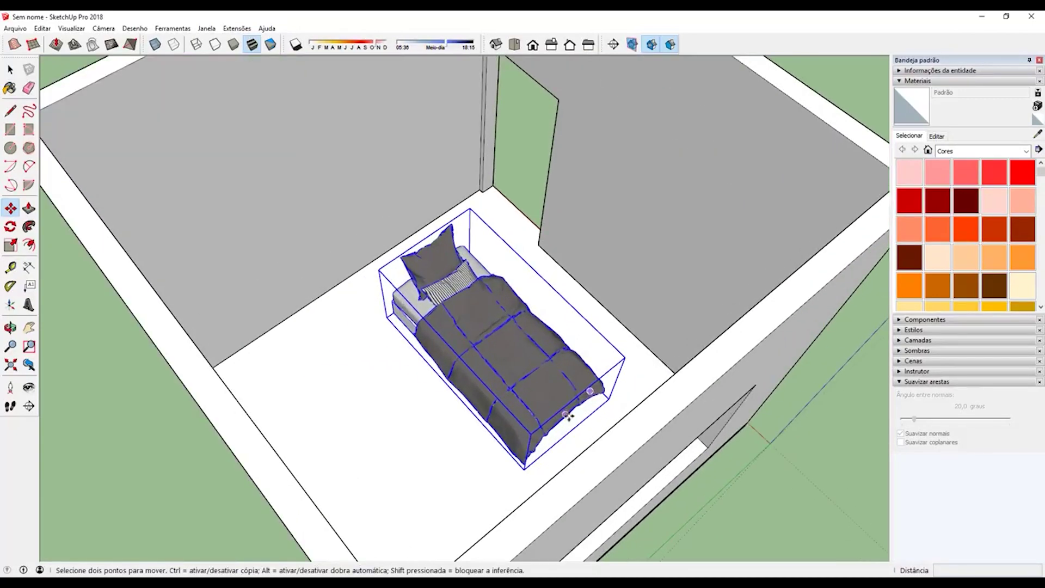
{"action": "key", "text": "o"}
{"action": "mouse_move", "coordinate": [571, 428]}
{"action": "left_mouse_down"}
{"action": "mouse_move", "coordinate": [464, 306]}
{"action": "mouse_move", "coordinate": [529, 391]}
{"action": "left_mouse_up"}
{"action": "key", "text": "m"}
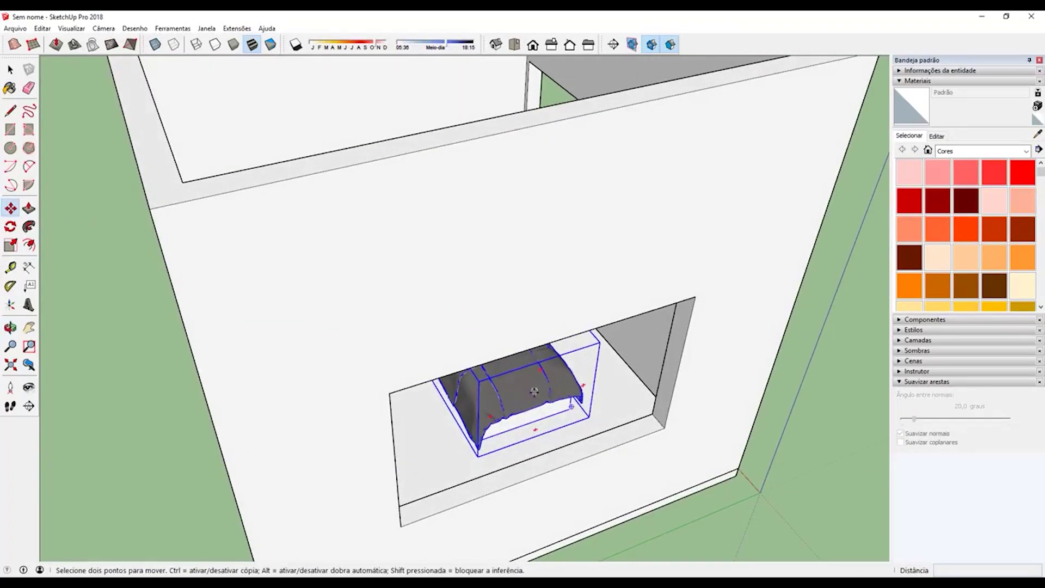
{"action": "mouse_move", "coordinate": [533, 391]}
{"action": "middle_mouse_down"}
{"action": "mouse_move", "coordinate": [625, 380]}
{"action": "mouse_move", "coordinate": [458, 354]}
{"action": "mouse_move", "coordinate": [427, 415]}
{"action": "middle_mouse_up"}
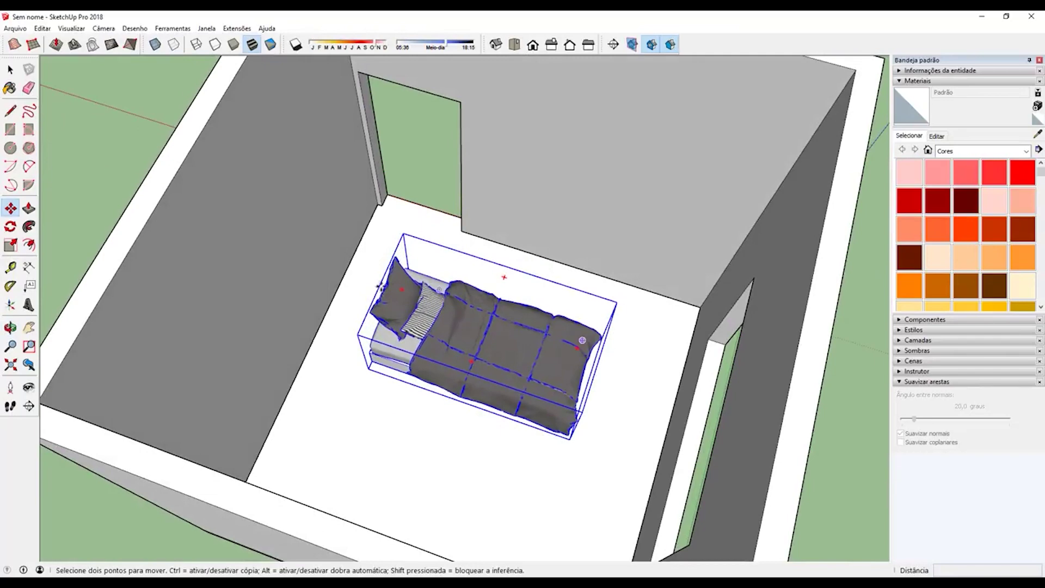
{"action": "middle_click_drag", "start_coordinate": [532, 329], "coordinate": [511, 325]}
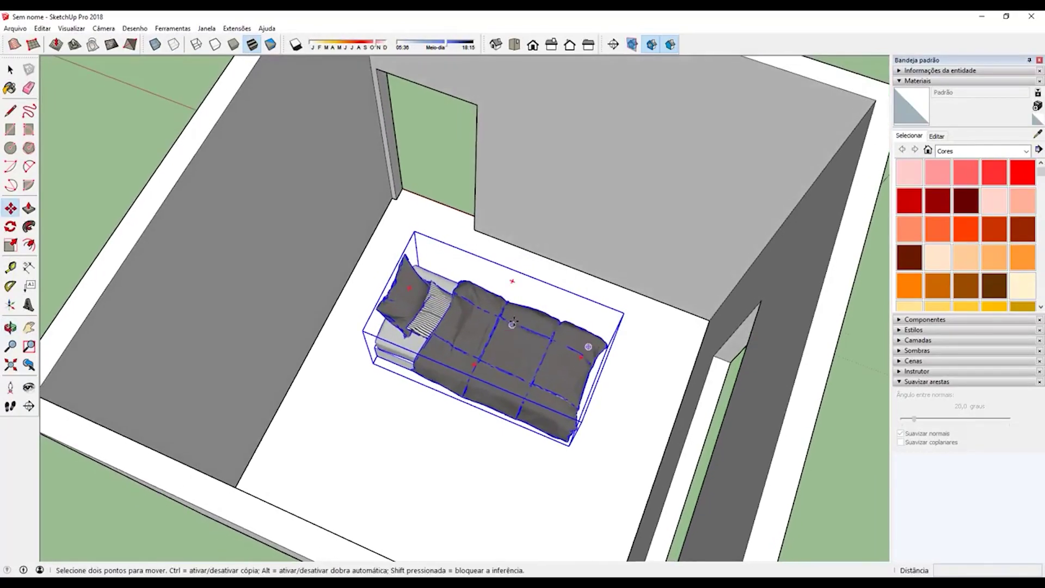
Rotate the bed a half-turn with the Rotate tool (Q)
{"action": "key", "text": "q"}
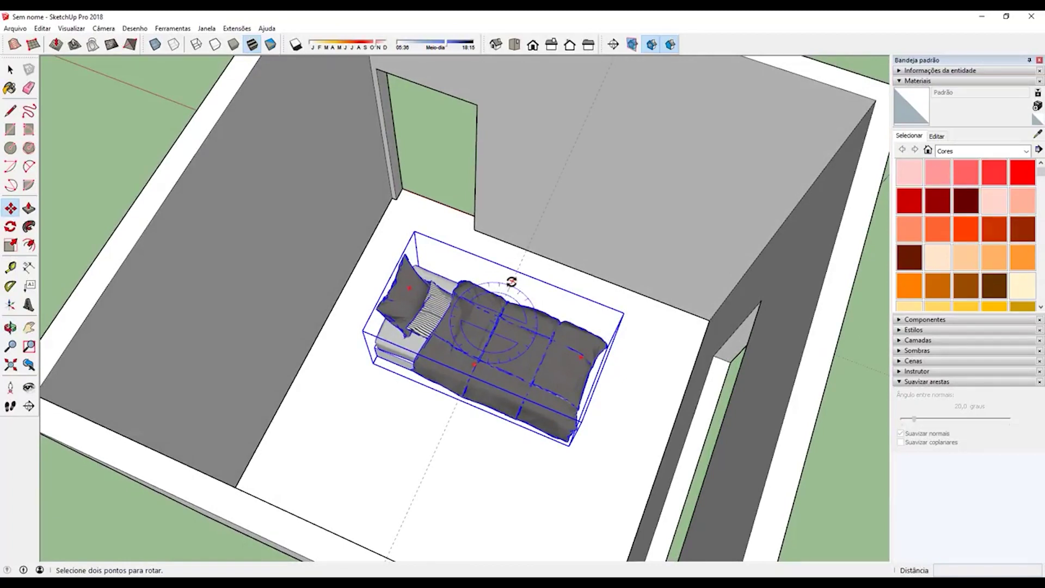
{"action": "key", "text": "m"}
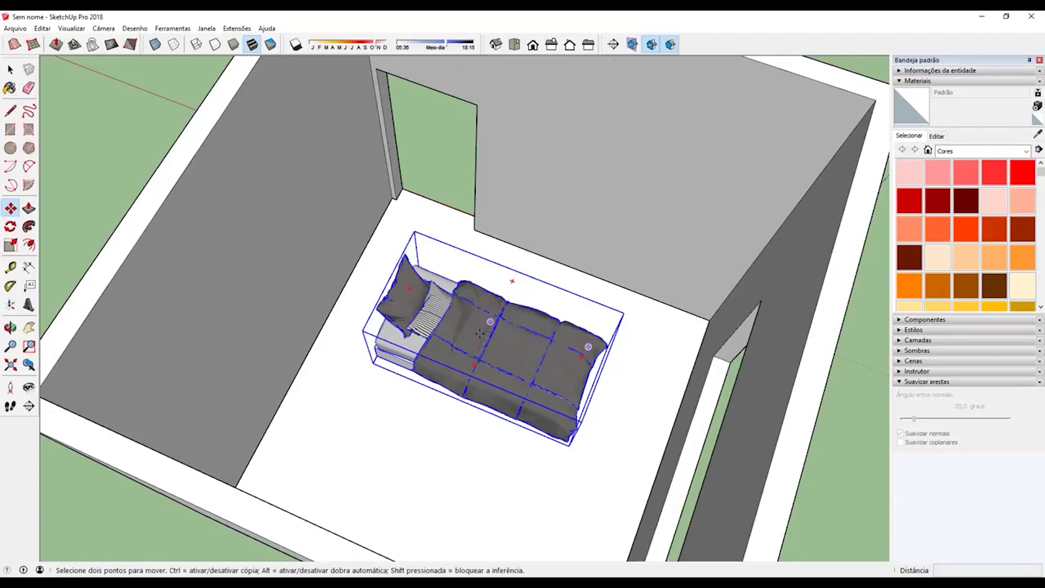
{"action": "key", "text": "q"}
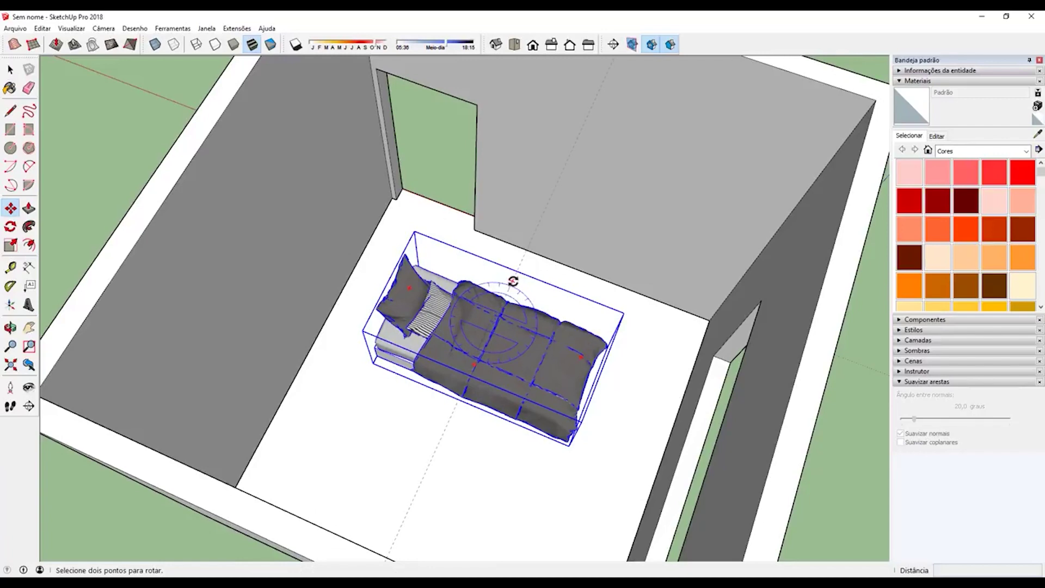
{"action": "left_click", "coordinate": [493, 322]}
{"action": "left_click", "coordinate": [449, 304]}
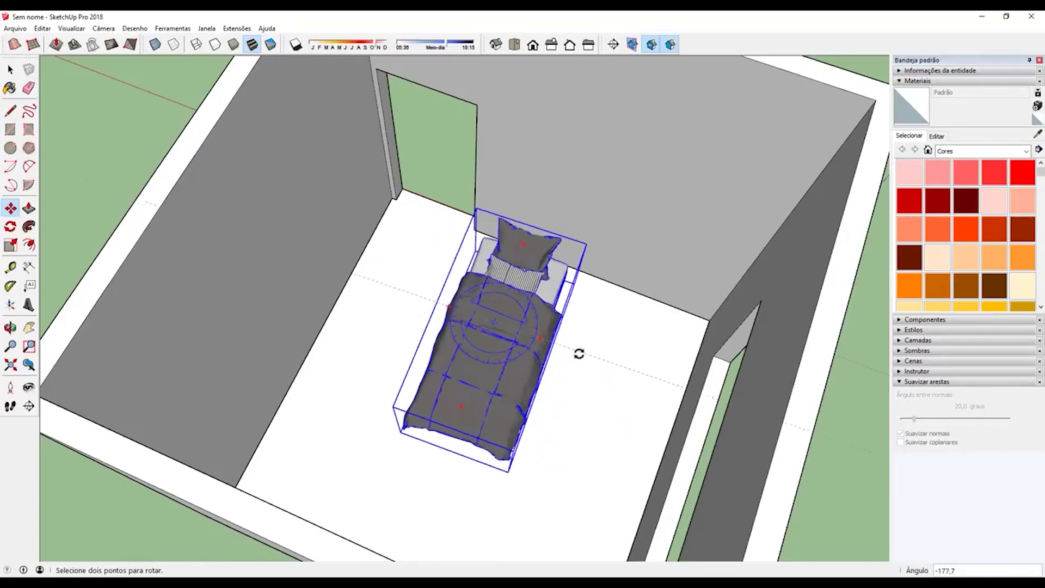
{"action": "left_click", "coordinate": [578, 357]}
Orbit to a top-down view and try moving the bed right, then undo it
{"action": "mouse_move", "coordinate": [392, 357]}
{"action": "middle_mouse_down"}
{"action": "mouse_move", "coordinate": [652, 375]}
{"action": "mouse_move", "coordinate": [697, 348]}
{"action": "mouse_move", "coordinate": [426, 368]}
{"action": "mouse_move", "coordinate": [622, 331]}
{"action": "middle_mouse_up"}
{"action": "scroll", "coordinate": [622, 331], "scroll_direction": "up", "scroll_amount": 2}
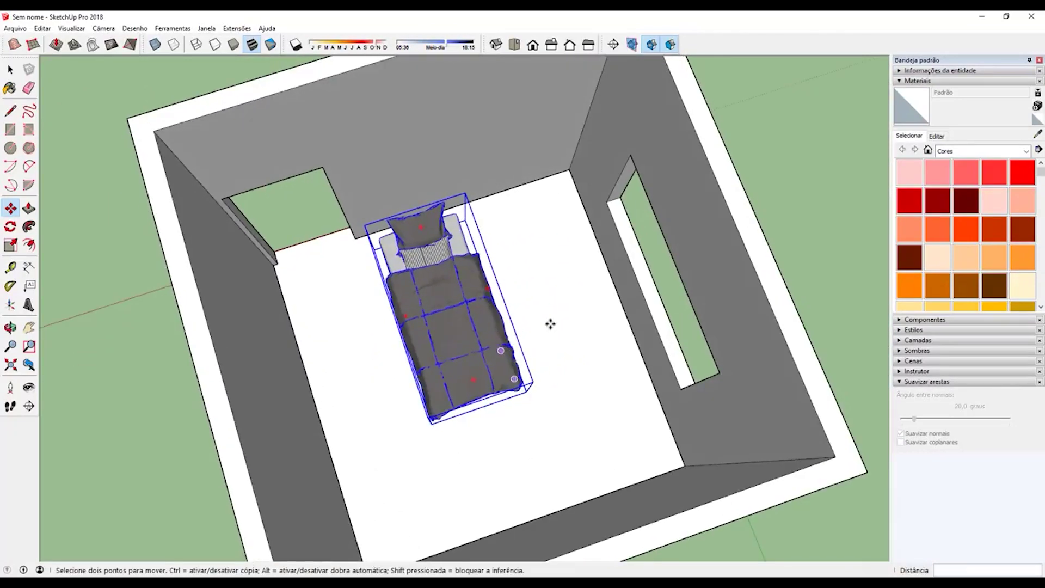
{"action": "middle_click_drag", "start_coordinate": [440, 357], "coordinate": [434, 197]}
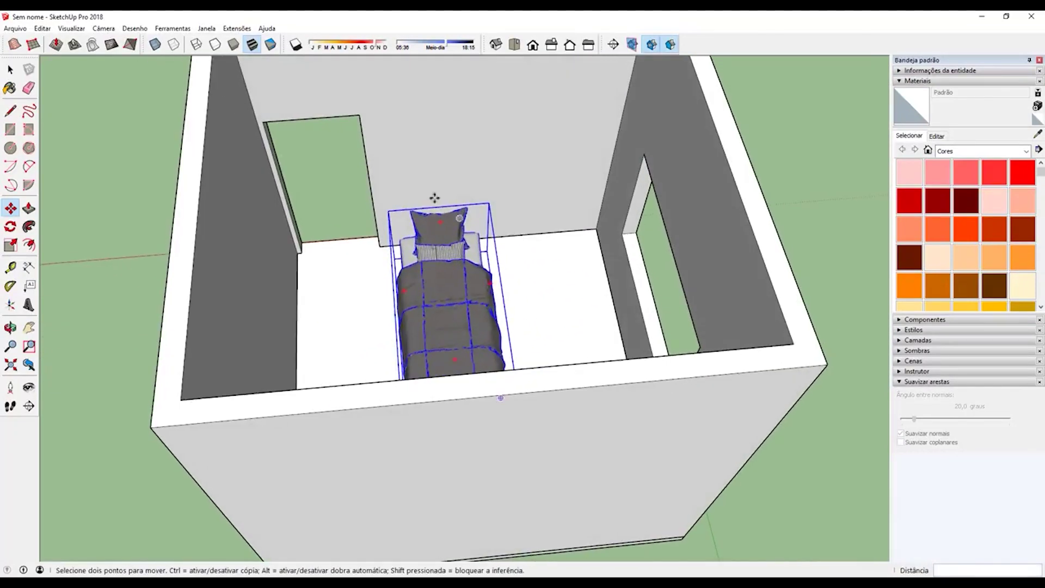
{"action": "middle_click_drag", "start_coordinate": [462, 271], "coordinate": [454, 332]}
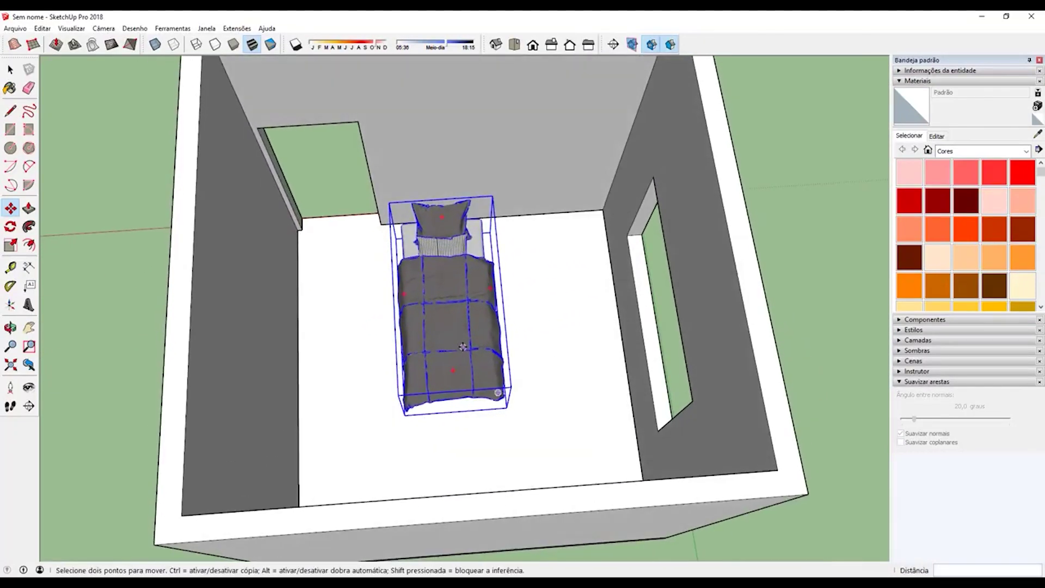
{"action": "scroll", "coordinate": [468, 376], "scroll_direction": "up", "scroll_amount": 2}
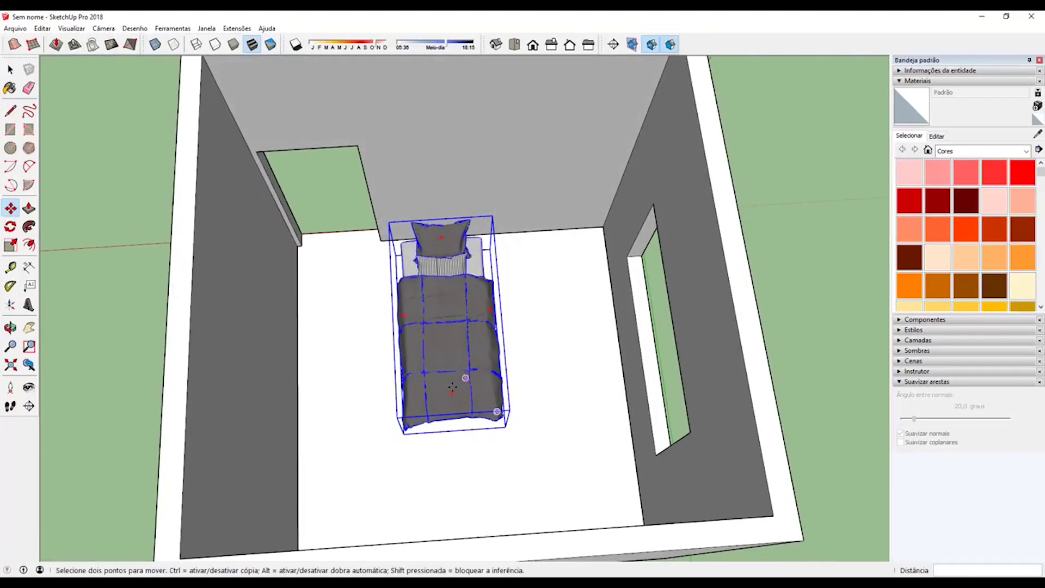
{"action": "middle_click_drag", "start_coordinate": [464, 392], "coordinate": [445, 386]}
{"action": "left_click", "coordinate": [445, 385]}
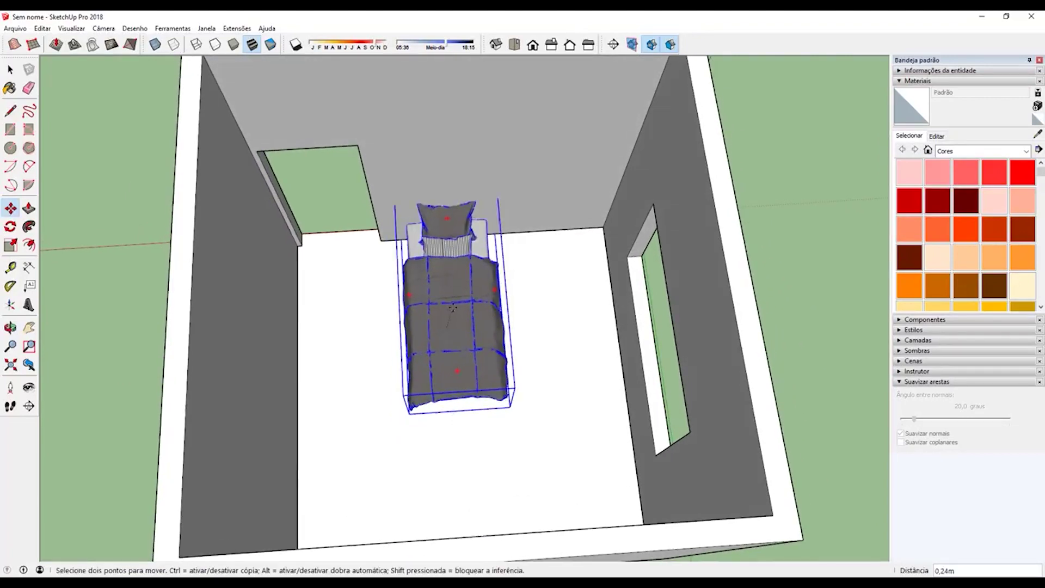
{"action": "left_click", "coordinate": [484, 342]}
{"action": "key", "text": "ctrl+z"}
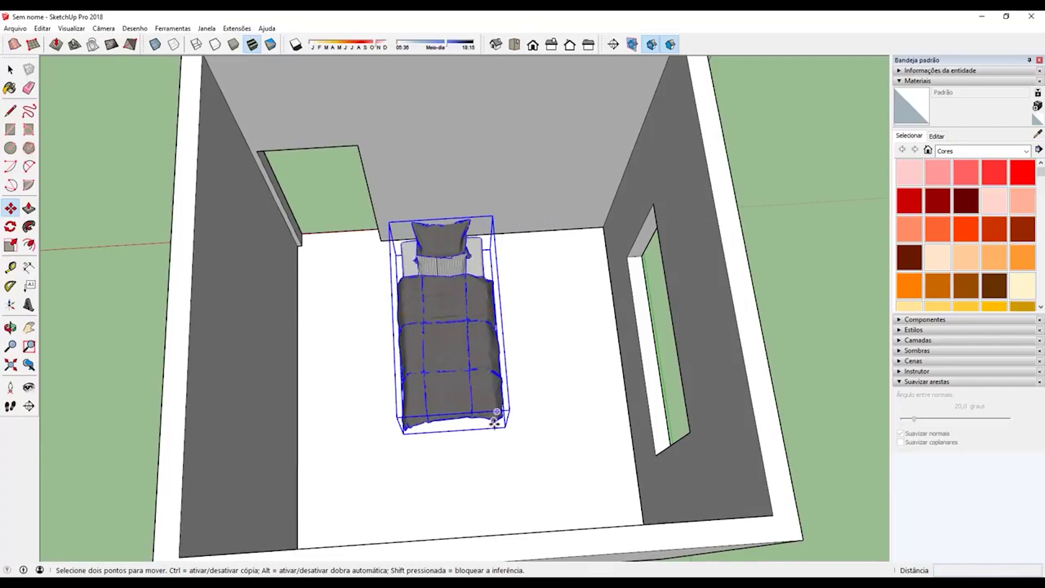
Slide the bed lengthwise with its pillow end against the back wall
{"action": "left_click", "coordinate": [444, 448]}
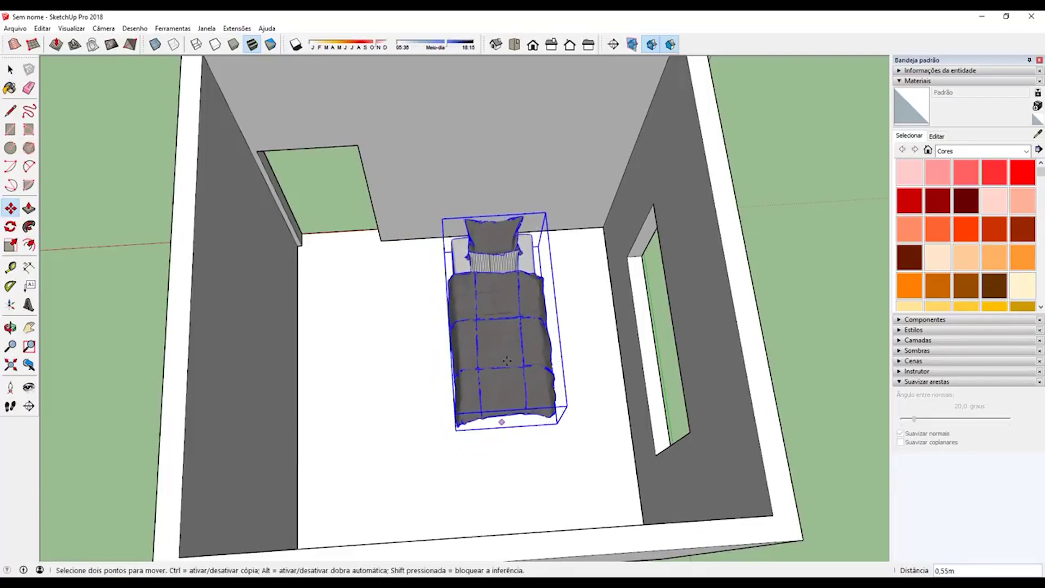
{"action": "mouse_move", "coordinate": [496, 448]}
{"action": "middle_mouse_down"}
{"action": "mouse_move", "coordinate": [593, 366]}
{"action": "mouse_move", "coordinate": [620, 383]}
{"action": "mouse_move", "coordinate": [602, 390]}
{"action": "middle_mouse_up"}
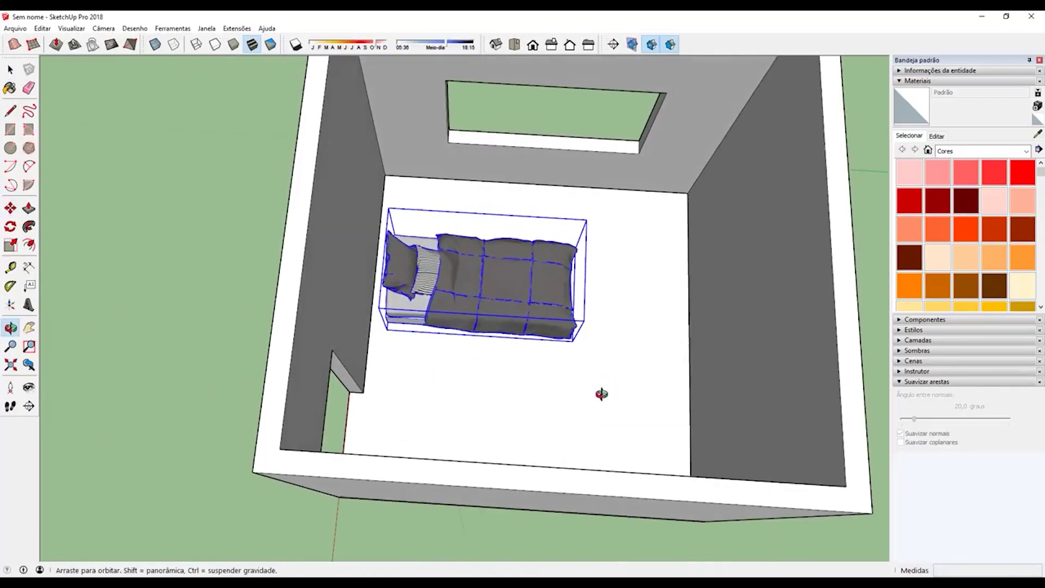
{"action": "scroll", "coordinate": [433, 348], "scroll_direction": "up", "scroll_amount": 2}
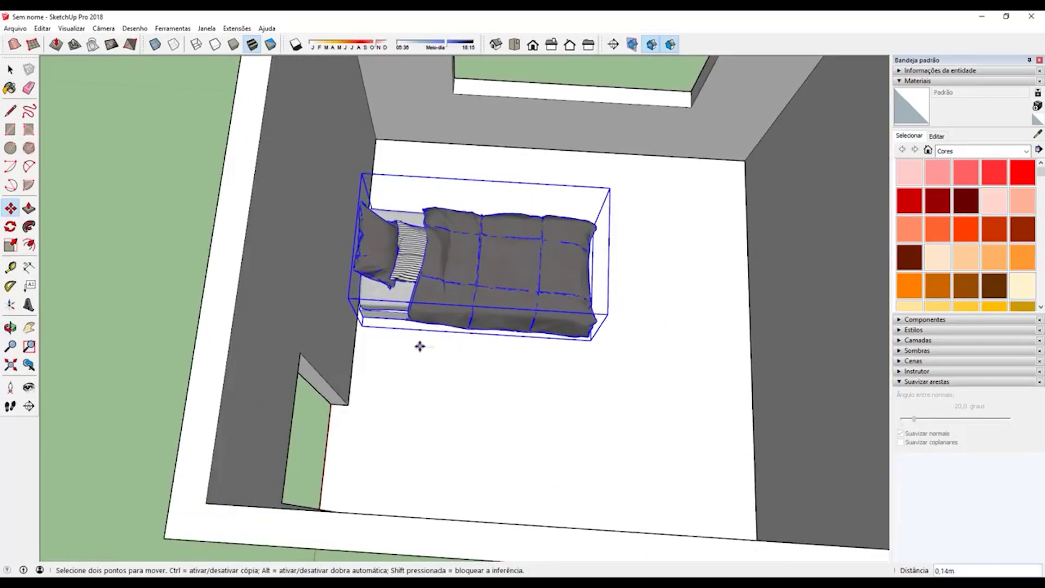
{"action": "left_click", "coordinate": [419, 345]}
{"action": "mouse_move", "coordinate": [419, 345]}
{"action": "middle_mouse_down"}
{"action": "mouse_move", "coordinate": [360, 356]}
{"action": "mouse_move", "coordinate": [450, 394]}
{"action": "middle_mouse_up"}
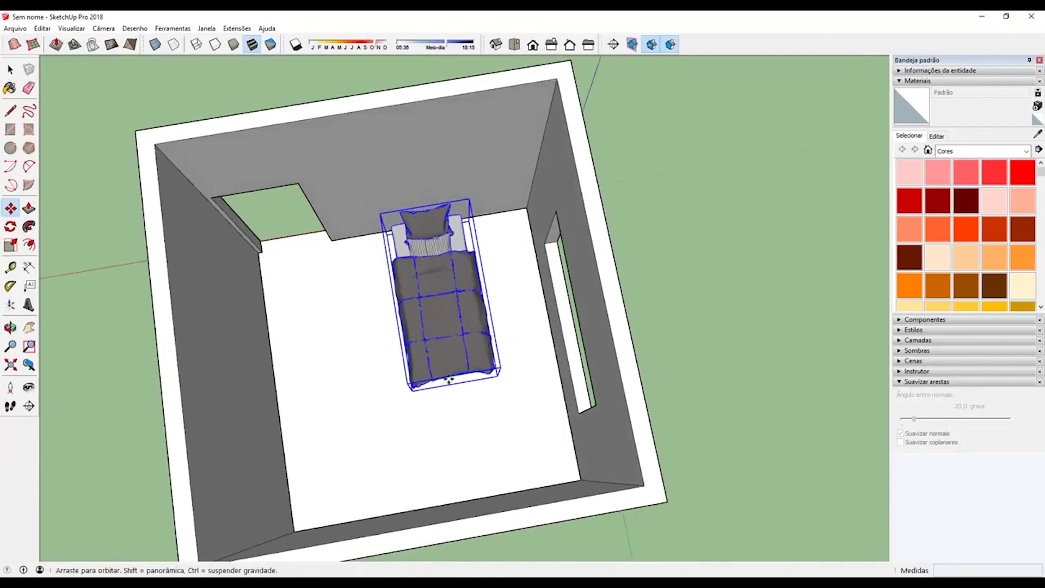
{"action": "left_click", "coordinate": [452, 394]}
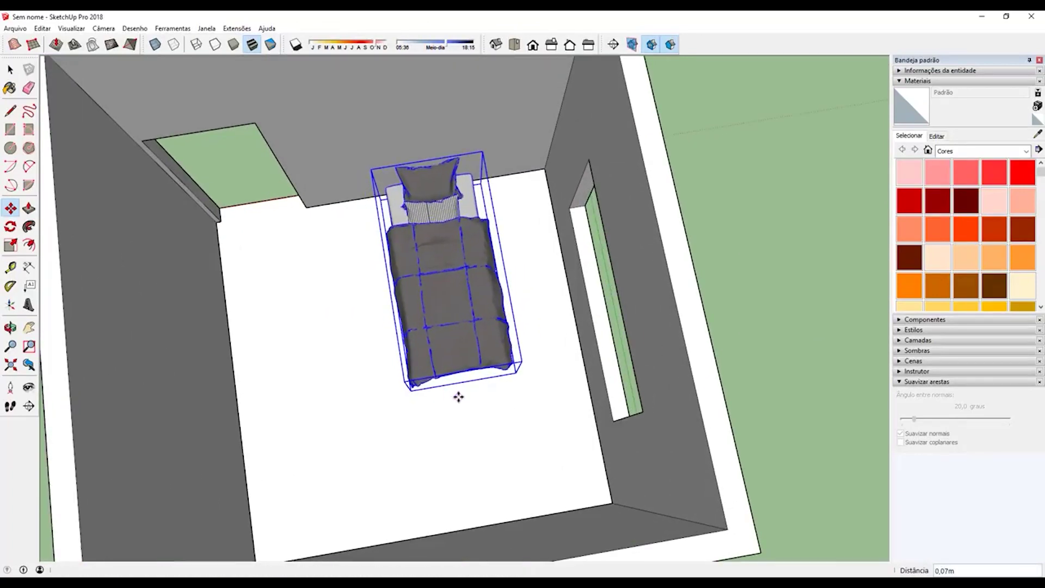
{"action": "left_click", "coordinate": [458, 397]}
{"action": "scroll", "coordinate": [458, 396], "scroll_direction": "down", "scroll_amount": 4}
{"action": "mouse_move", "coordinate": [457, 396]}
{"action": "middle_mouse_down"}
{"action": "mouse_move", "coordinate": [465, 432]}
{"action": "mouse_move", "coordinate": [503, 276]}
{"action": "middle_mouse_up"}
Return to Select, clear the bed selection and orbit to an oblique view
{"action": "key", "text": "space"}
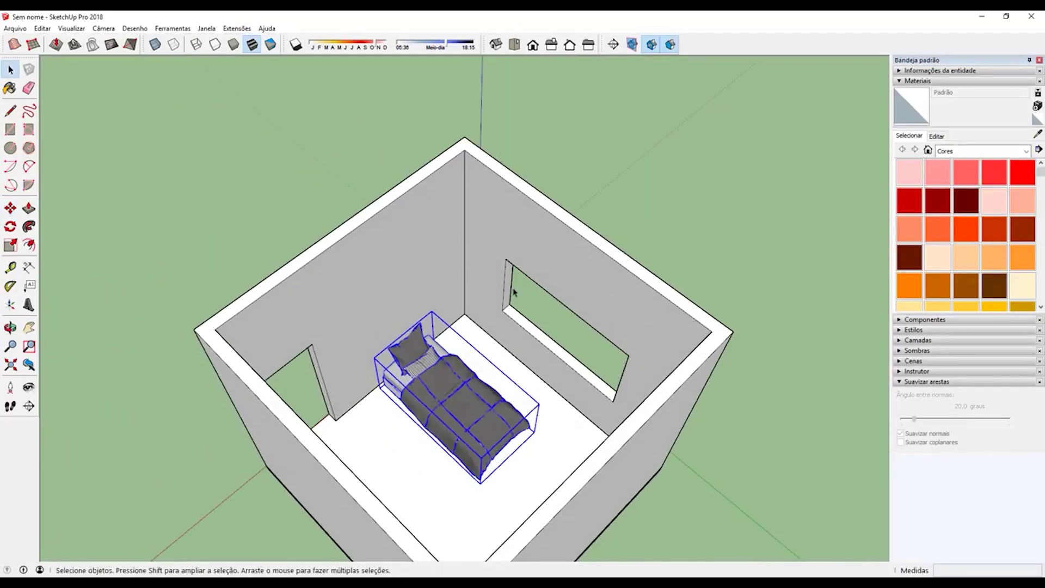
{"action": "scroll", "coordinate": [512, 292], "scroll_direction": "down", "scroll_amount": 2}
{"action": "left_click", "coordinate": [646, 197]}
{"action": "scroll", "coordinate": [404, 418], "scroll_direction": "up", "scroll_amount": 3}
{"action": "middle_click_drag", "start_coordinate": [423, 353], "coordinate": [361, 396]}
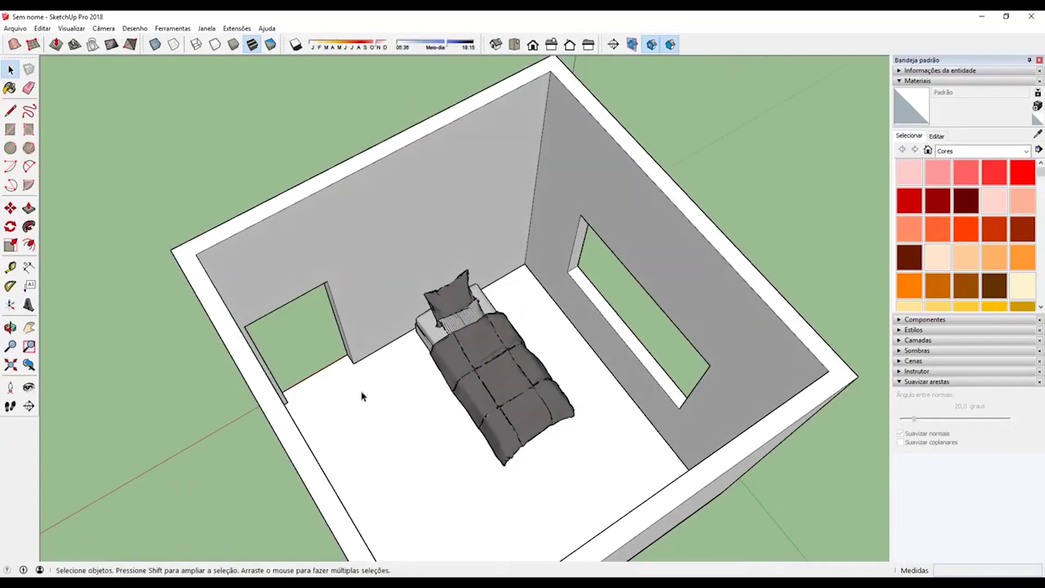
Draw a rectangular panel on the wall beside the door, behind the bed's head
{"action": "key", "text": "r"}
{"action": "left_click", "coordinate": [353, 362]}
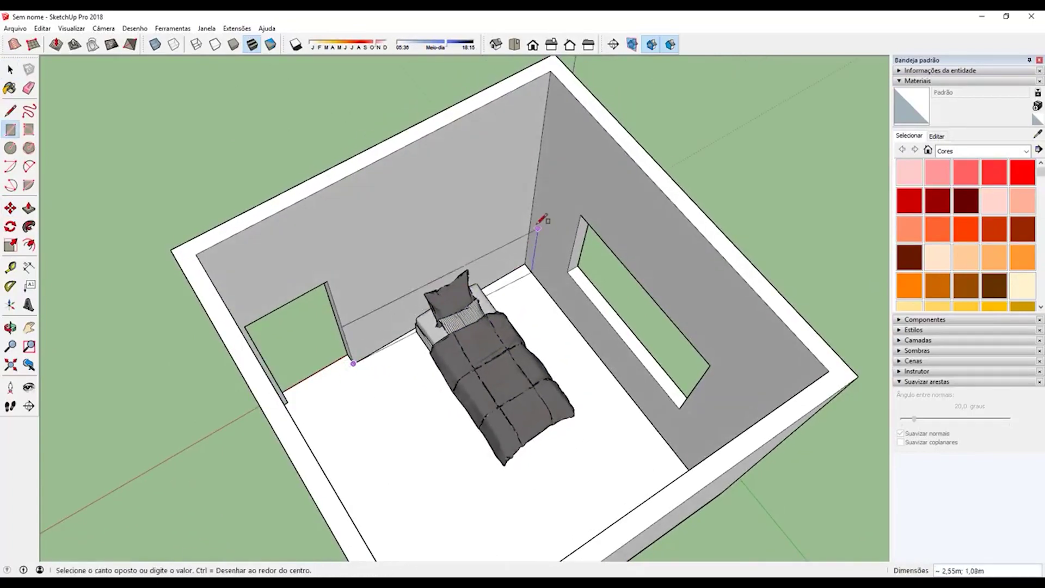
{"action": "left_click", "coordinate": [532, 218]}
{"action": "middle_click_drag", "start_coordinate": [427, 326], "coordinate": [463, 344]}
{"action": "key", "text": "p"}
{"action": "scroll", "coordinate": [414, 359], "scroll_direction": "up", "scroll_amount": 2}
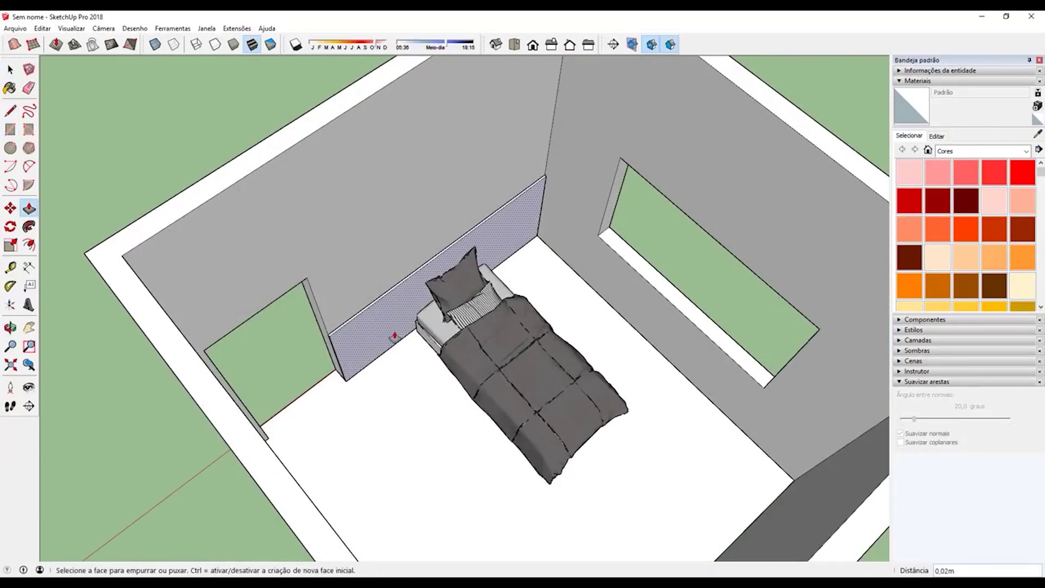
{"action": "key", "text": "space"}
Select the new wall panel with its edges and make it a group
{"action": "double_click", "coordinate": [379, 325]}
{"action": "right_click", "coordinate": [381, 322]}
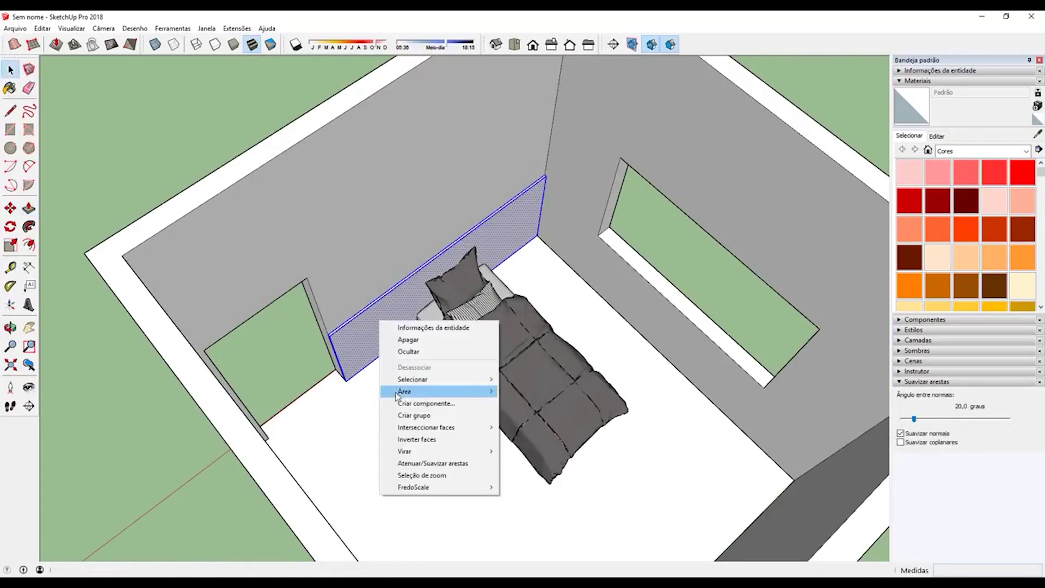
{"action": "left_click", "coordinate": [430, 414]}
{"action": "scroll", "coordinate": [467, 294], "scroll_direction": "down", "scroll_amount": 3}
Orbit the room to a squared top-down view
{"action": "middle_click_drag", "start_coordinate": [467, 293], "coordinate": [522, 285]}
{"action": "mouse_move", "coordinate": [433, 340]}
{"action": "middle_mouse_down"}
{"action": "mouse_move", "coordinate": [550, 365]}
{"action": "mouse_move", "coordinate": [795, 264]}
{"action": "mouse_move", "coordinate": [248, 416]}
{"action": "mouse_move", "coordinate": [382, 432]}
{"action": "mouse_move", "coordinate": [252, 343]}
{"action": "mouse_move", "coordinate": [404, 329]}
{"action": "middle_mouse_up"}
{"action": "middle_click_drag", "start_coordinate": [294, 288], "coordinate": [396, 345]}
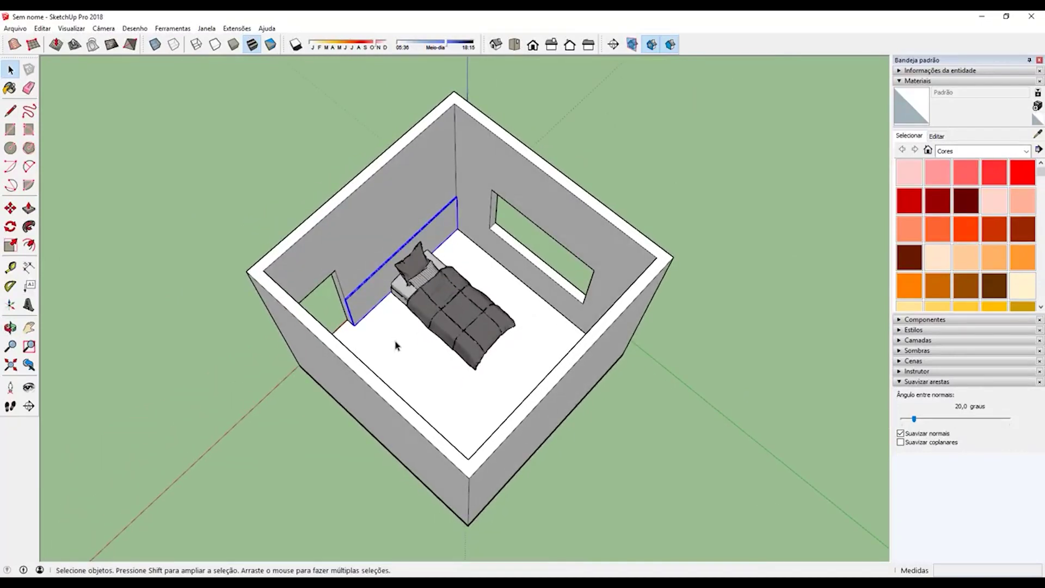
{"action": "middle_click_drag", "start_coordinate": [492, 310], "coordinate": [560, 302]}
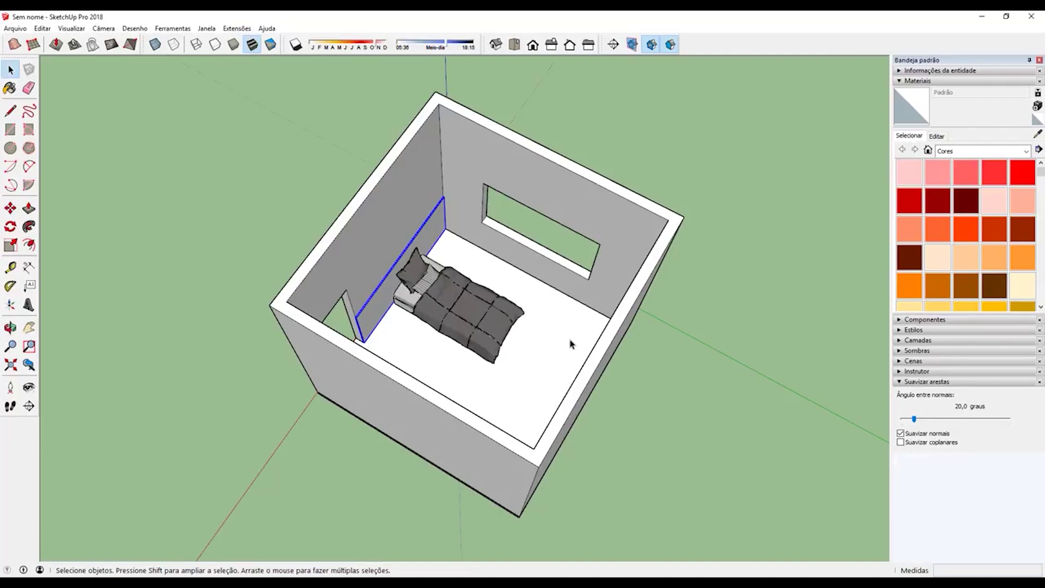
{"action": "left_click", "coordinate": [210, 32]}
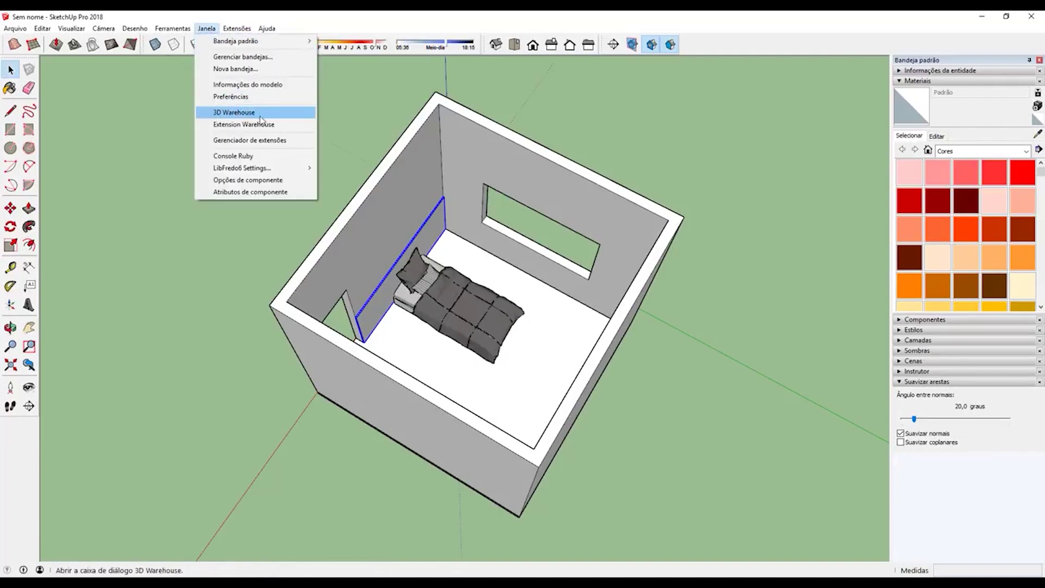
Search 3D Warehouse for 'cadeira' and sort the results by Mais curtido
{"action": "left_click", "coordinate": [235, 115]}
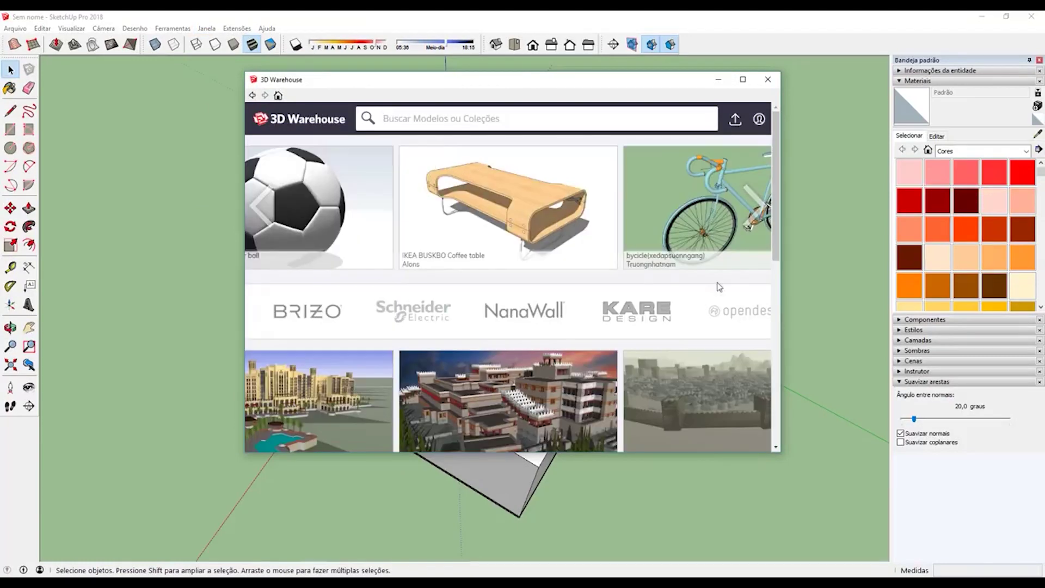
{"action": "scroll", "coordinate": [683, 266], "scroll_direction": "down", "scroll_amount": 10}
{"action": "scroll", "coordinate": [683, 266], "scroll_direction": "up", "scroll_amount": 5}
{"action": "scroll", "coordinate": [573, 341], "scroll_direction": "up", "scroll_amount": 3}
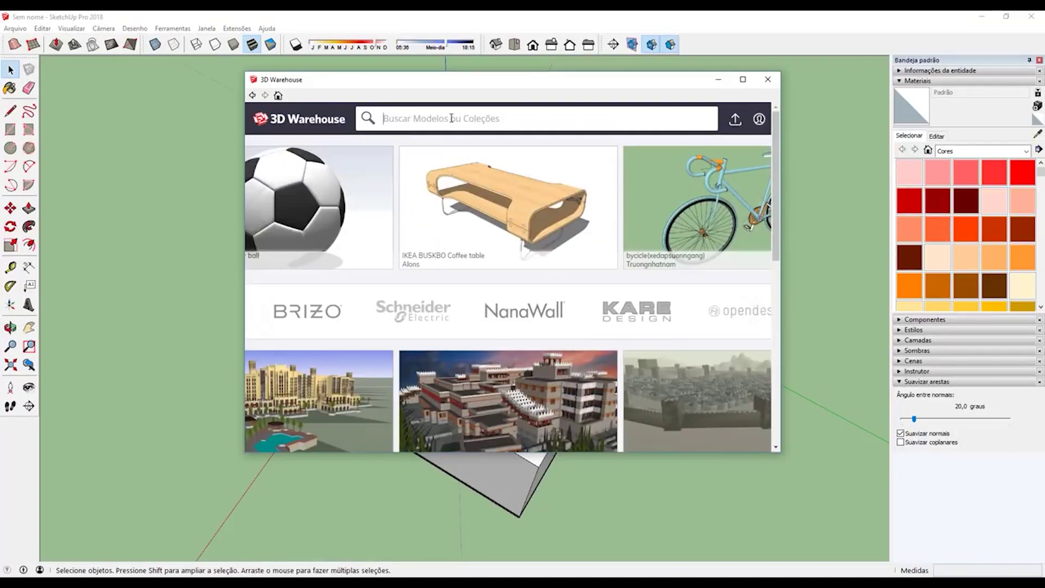
{"action": "type", "text": "cad"}
{"action": "type", "text": "eira"}
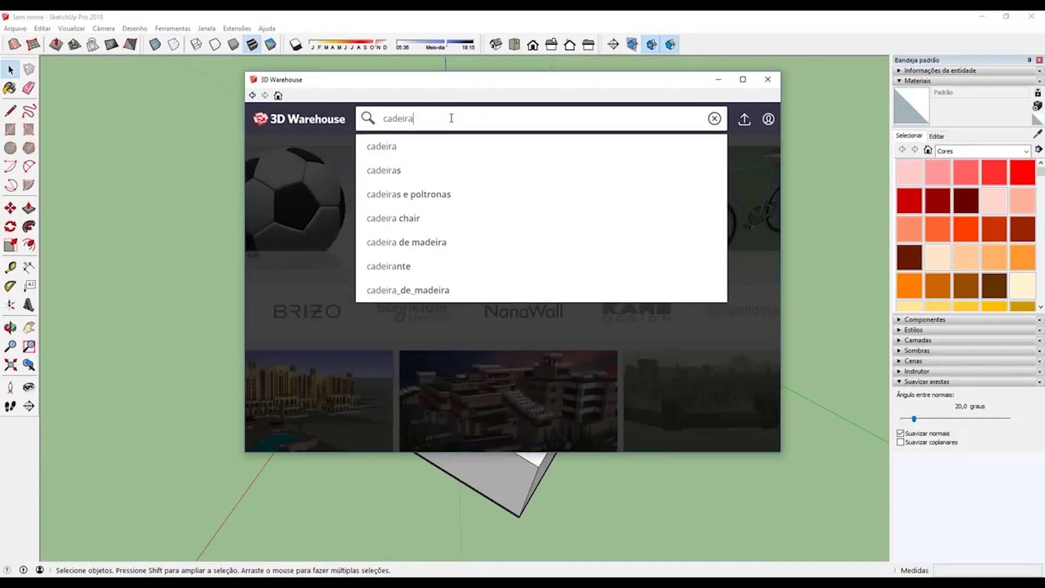
{"action": "key", "text": "Return"}
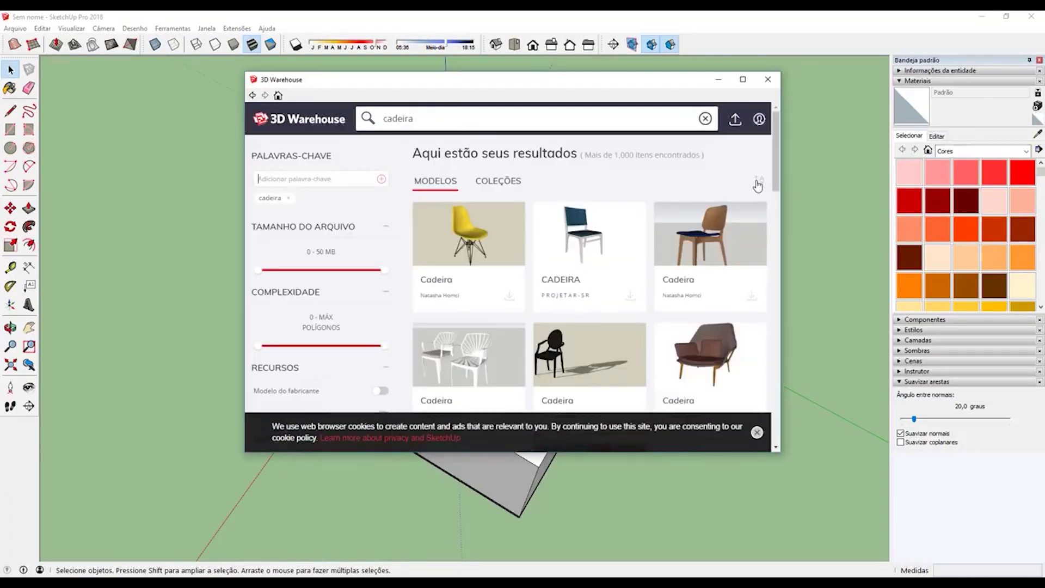
{"action": "left_click", "coordinate": [757, 184]}
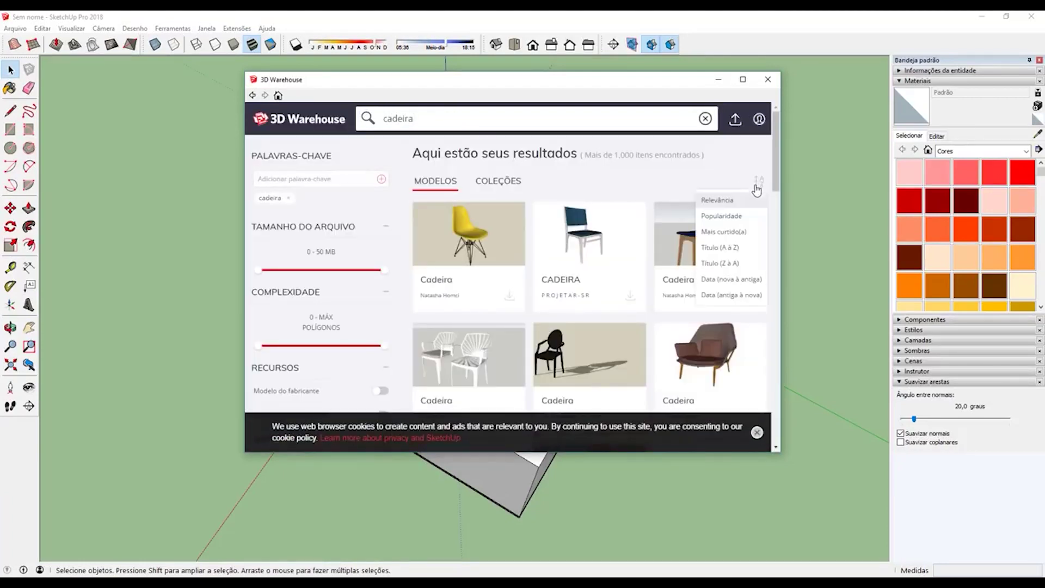
{"action": "left_click", "coordinate": [730, 235]}
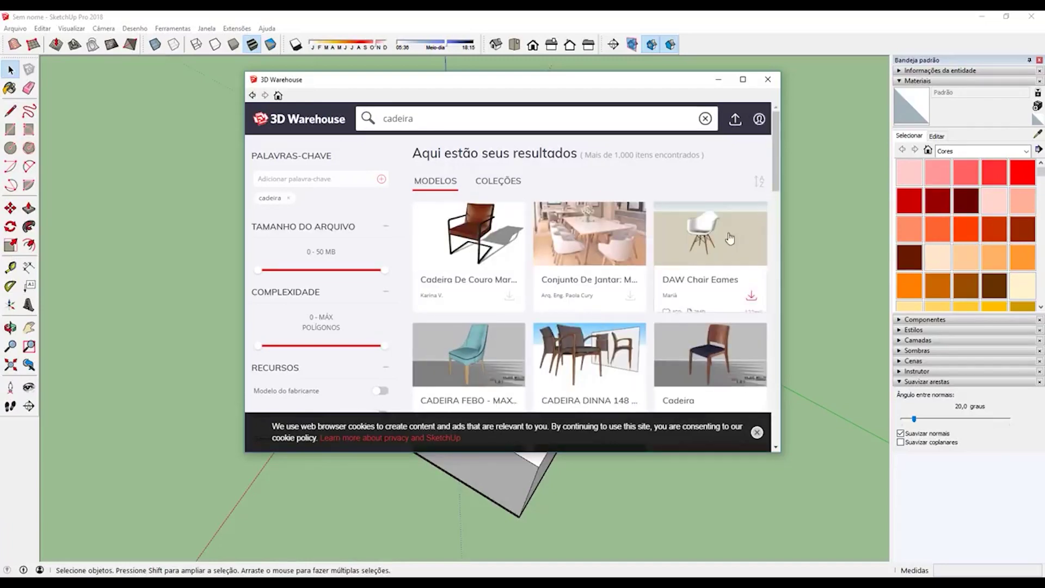
Download the Eames plastic chair and load it straight into the model
{"action": "scroll", "coordinate": [676, 281], "scroll_direction": "down", "scroll_amount": 3}
{"action": "scroll", "coordinate": [676, 281], "scroll_direction": "down", "scroll_amount": 2}
{"action": "scroll", "coordinate": [667, 258], "scroll_direction": "down", "scroll_amount": 2}
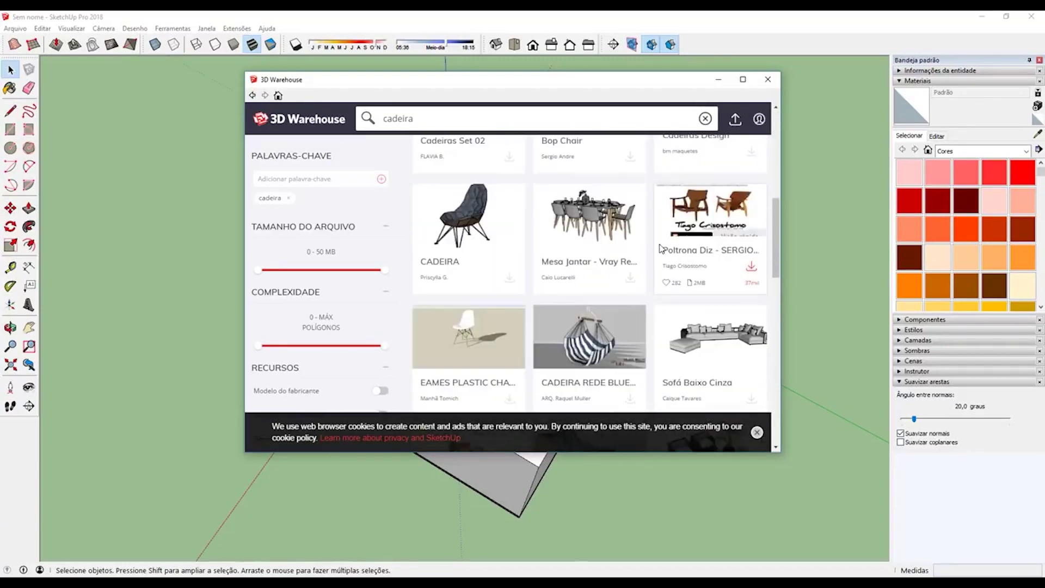
{"action": "scroll", "coordinate": [656, 245], "scroll_direction": "down", "scroll_amount": 2}
{"action": "scroll", "coordinate": [715, 272], "scroll_direction": "up", "scroll_amount": 1}
{"action": "scroll", "coordinate": [707, 272], "scroll_direction": "down", "scroll_amount": 1}
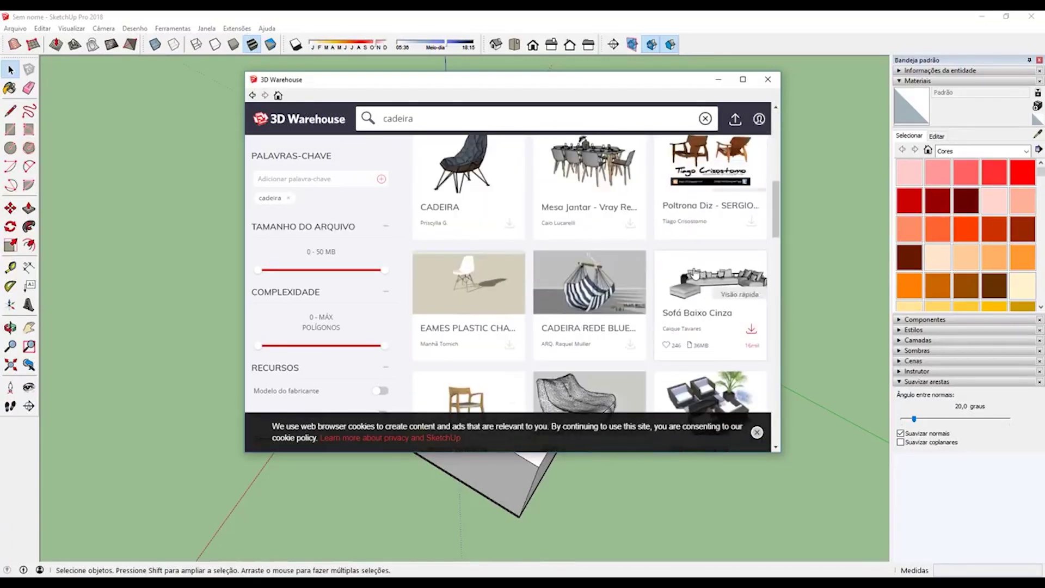
{"action": "scroll", "coordinate": [699, 273], "scroll_direction": "down", "scroll_amount": 1}
{"action": "scroll", "coordinate": [693, 274], "scroll_direction": "down", "scroll_amount": 2}
{"action": "scroll", "coordinate": [577, 261], "scroll_direction": "up", "scroll_amount": 2}
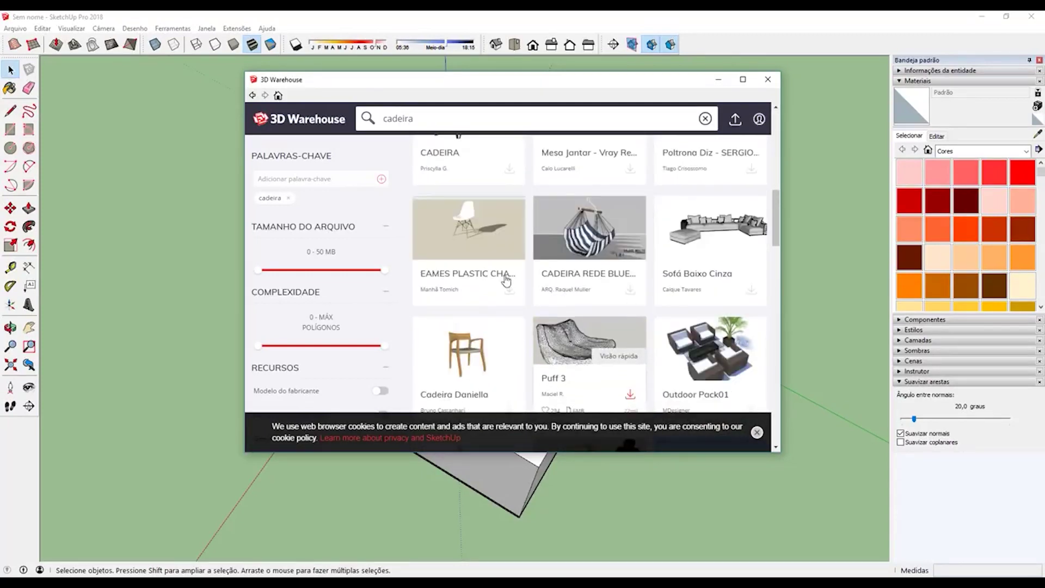
{"action": "left_click", "coordinate": [472, 219]}
{"action": "scroll", "coordinate": [599, 236], "scroll_direction": "down", "scroll_amount": 2}
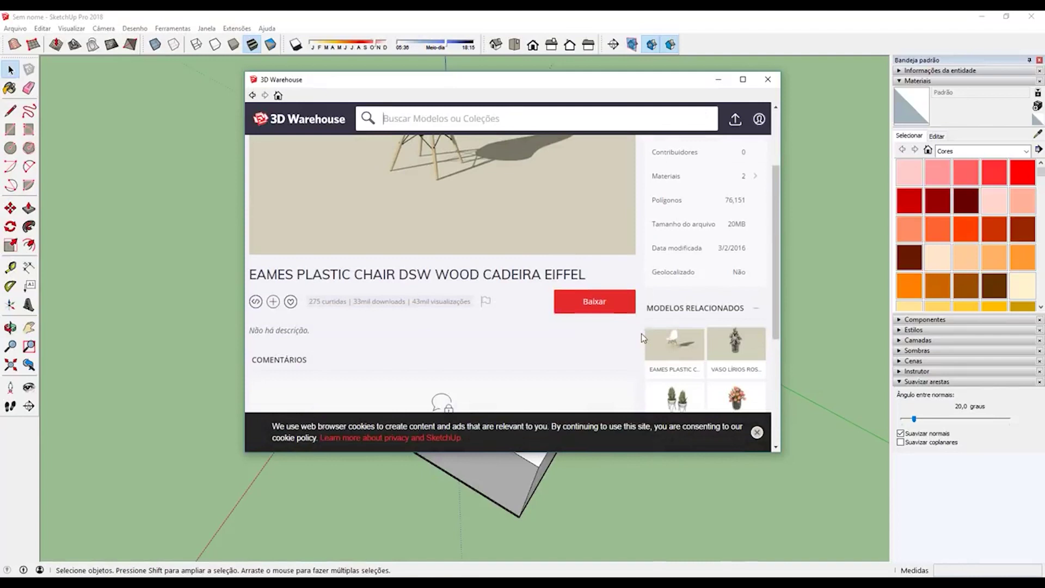
{"action": "left_click", "coordinate": [607, 307]}
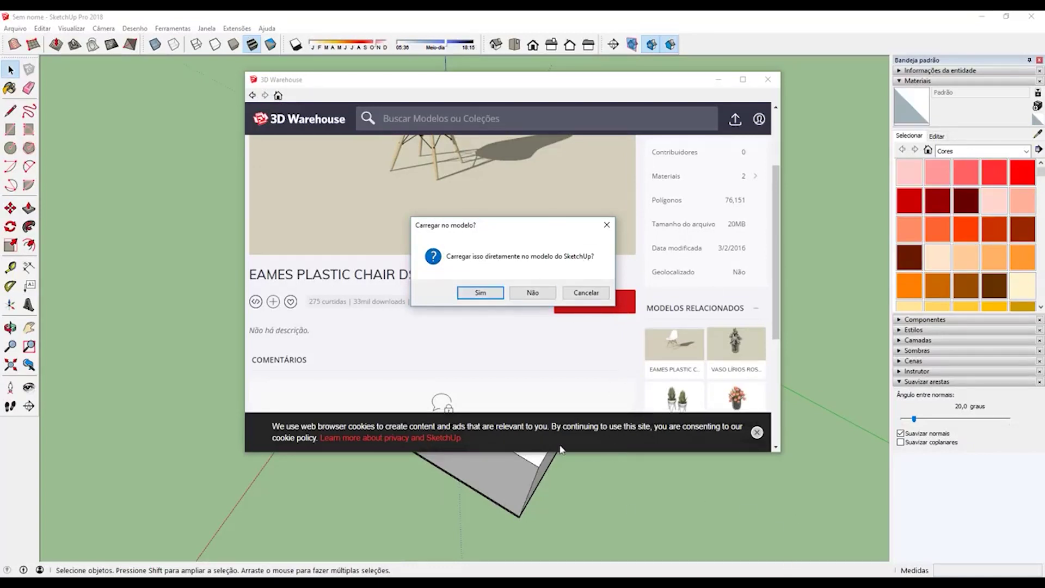
{"action": "left_click", "coordinate": [492, 296]}
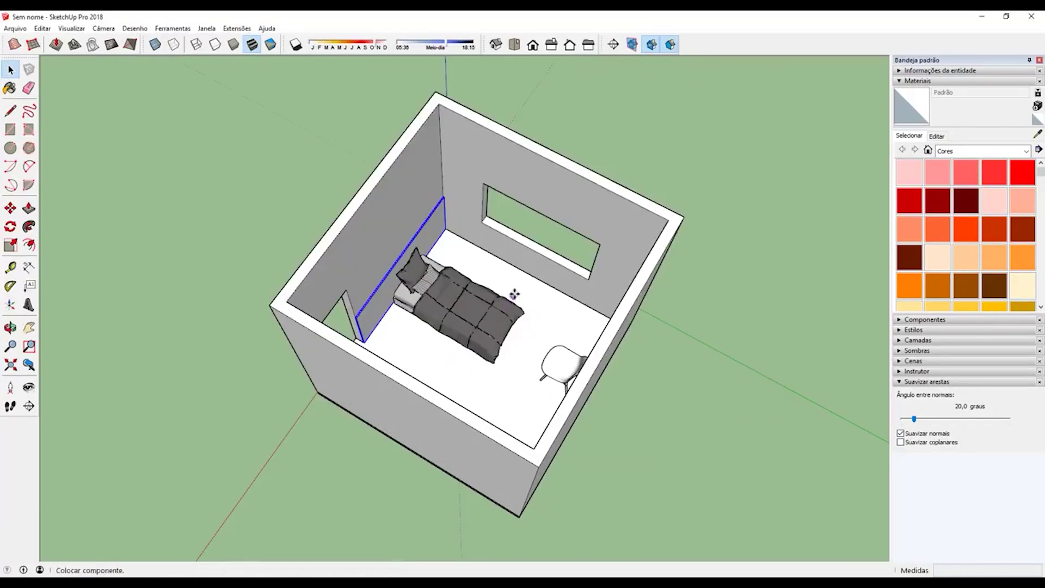
Place the Eames chair on the room floor and orbit to a frontal view
{"action": "left_click", "coordinate": [513, 280]}
{"action": "middle_click_drag", "start_coordinate": [513, 280], "coordinate": [713, 319]}
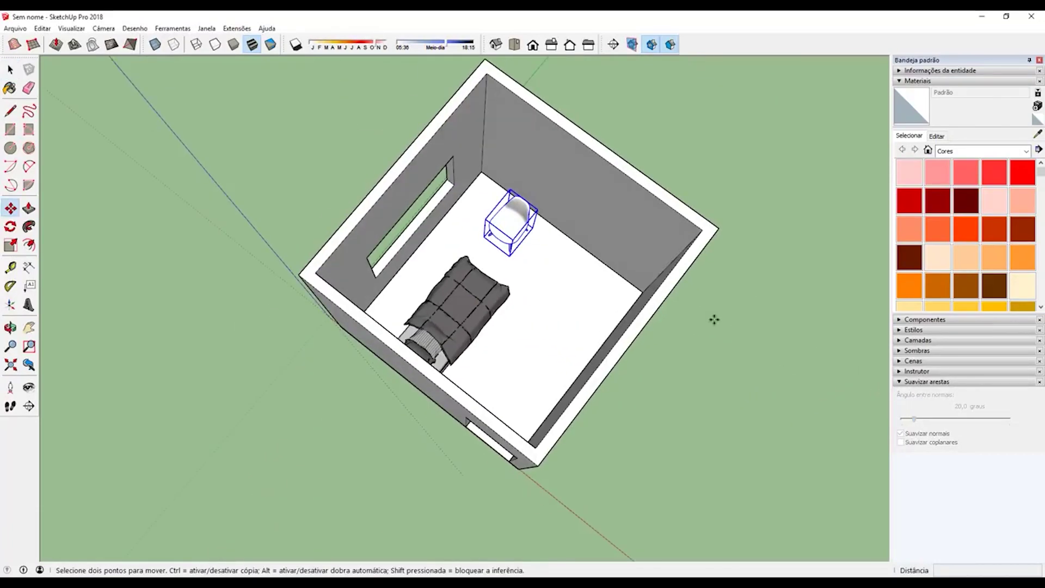
{"action": "mouse_move", "coordinate": [524, 209]}
{"action": "middle_mouse_down"}
{"action": "mouse_move", "coordinate": [555, 296]}
{"action": "mouse_move", "coordinate": [595, 303]}
{"action": "middle_mouse_up"}
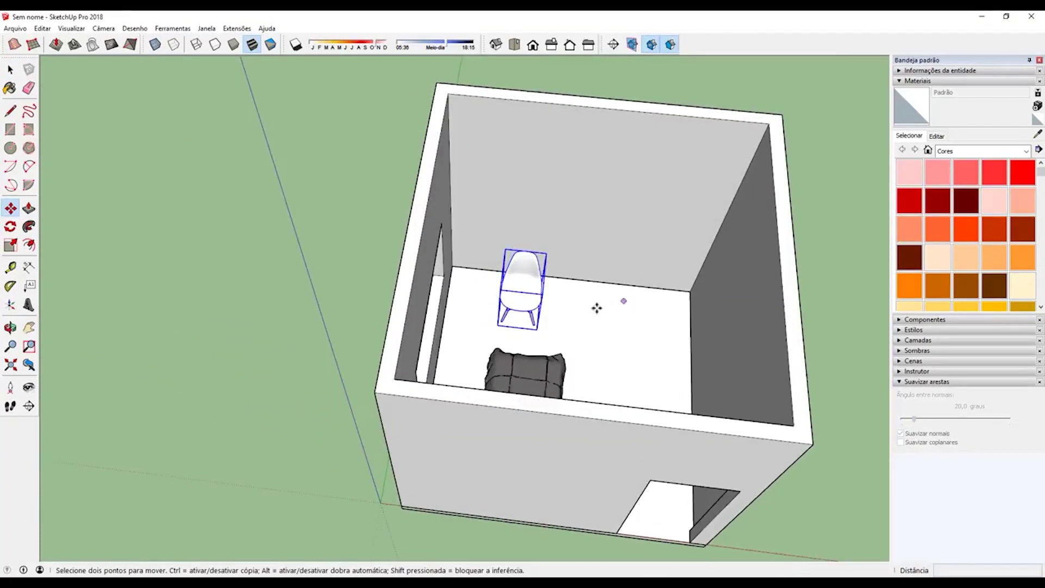
{"action": "scroll", "coordinate": [563, 334], "scroll_direction": "up", "scroll_amount": 5}
Turn the chair to face the room and set it against the window wall
{"action": "left_click", "coordinate": [563, 334]}
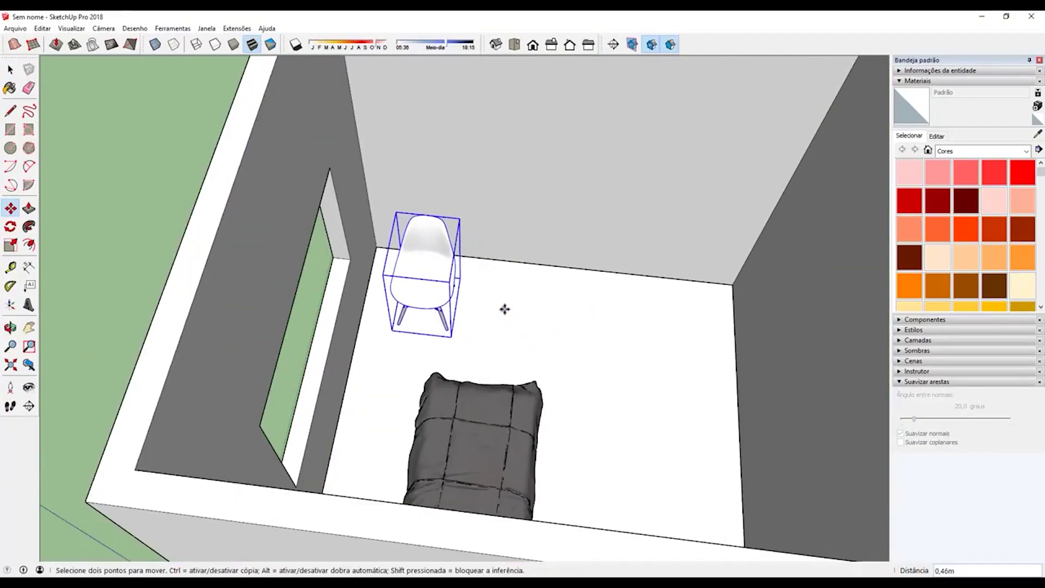
{"action": "scroll", "coordinate": [504, 308], "scroll_direction": "up", "scroll_amount": 2}
{"action": "left_click", "coordinate": [436, 266]}
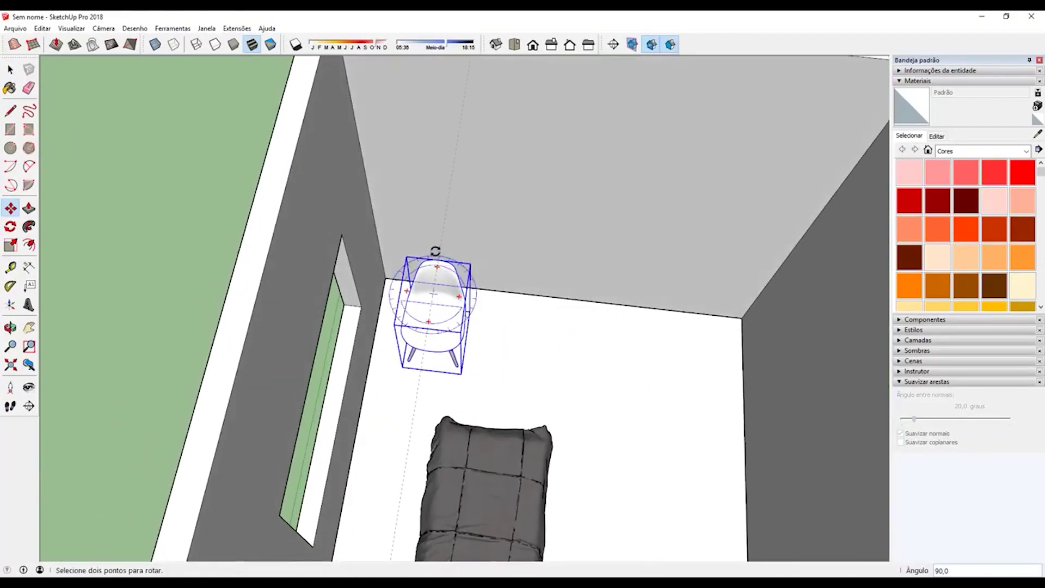
{"action": "left_click", "coordinate": [410, 233]}
{"action": "scroll", "coordinate": [448, 397], "scroll_direction": "up", "scroll_amount": 2}
{"action": "scroll", "coordinate": [479, 345], "scroll_direction": "up", "scroll_amount": 2}
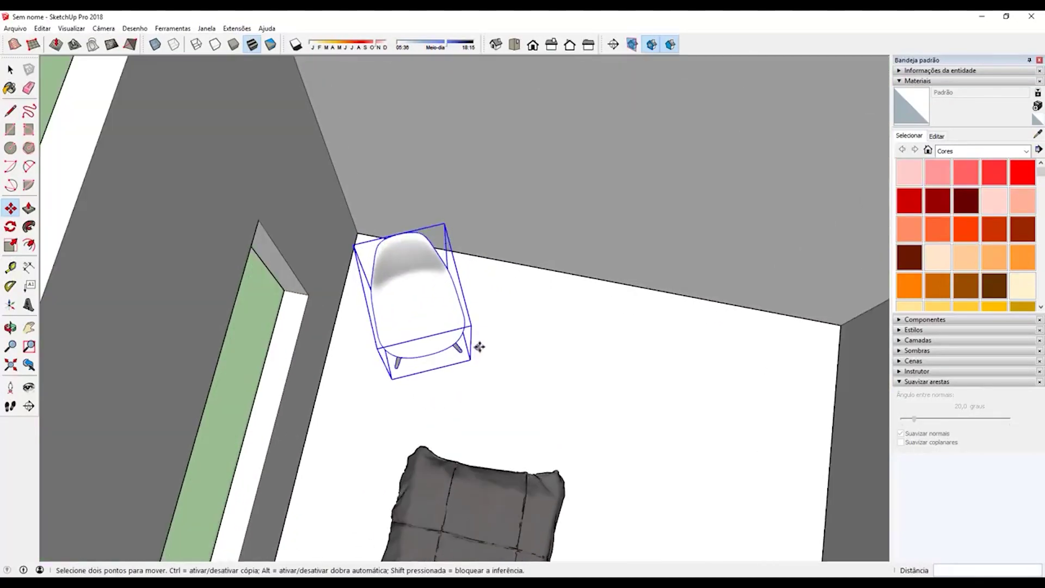
{"action": "left_click", "coordinate": [556, 356]}
{"action": "scroll", "coordinate": [463, 294], "scroll_direction": "down", "scroll_amount": 3}
{"action": "mouse_move", "coordinate": [463, 294]}
{"action": "middle_mouse_down"}
{"action": "mouse_move", "coordinate": [502, 287]}
{"action": "mouse_move", "coordinate": [347, 275]}
{"action": "mouse_move", "coordinate": [439, 310]}
{"action": "mouse_move", "coordinate": [259, 141]}
{"action": "middle_mouse_up"}
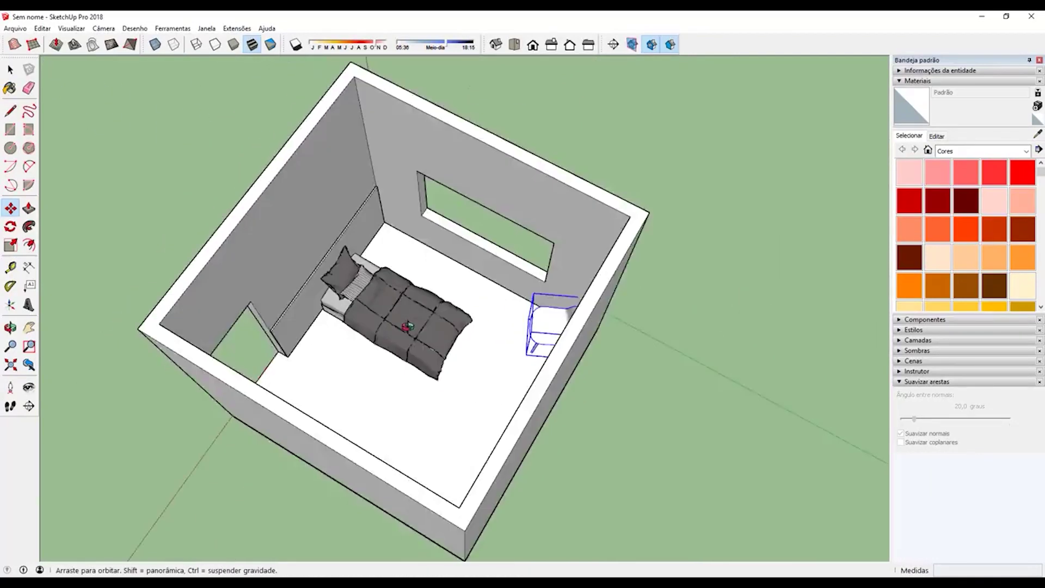
{"action": "key", "text": "space"}
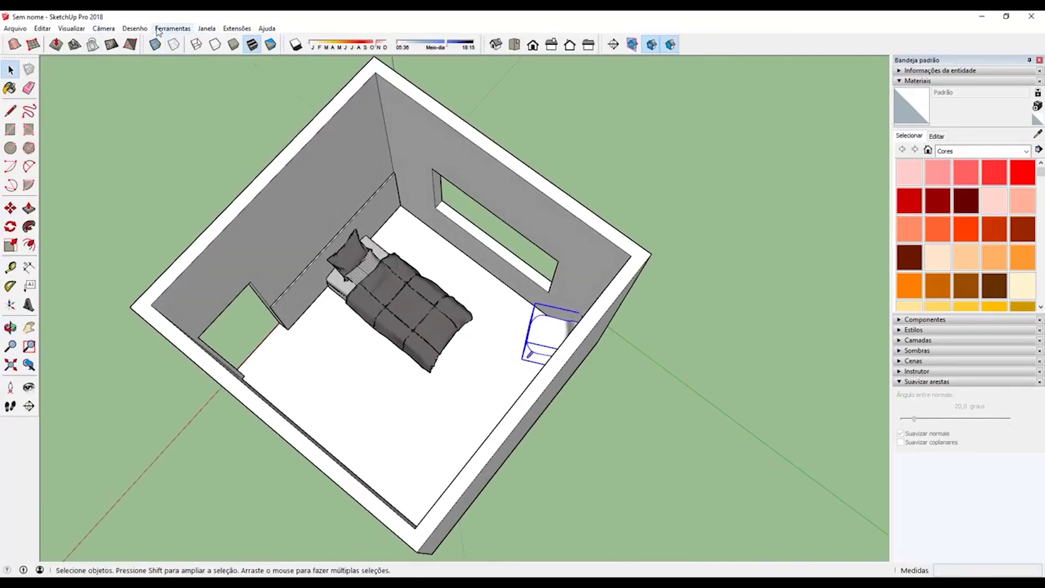
Search 3D Warehouse for 'tapete'
{"action": "left_click", "coordinate": [207, 28]}
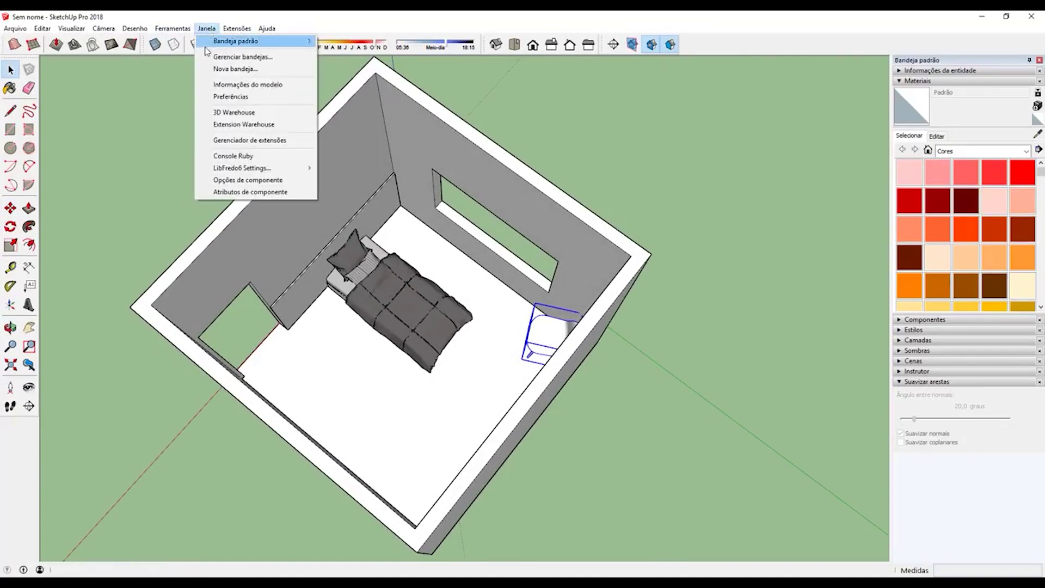
{"action": "left_click", "coordinate": [234, 110]}
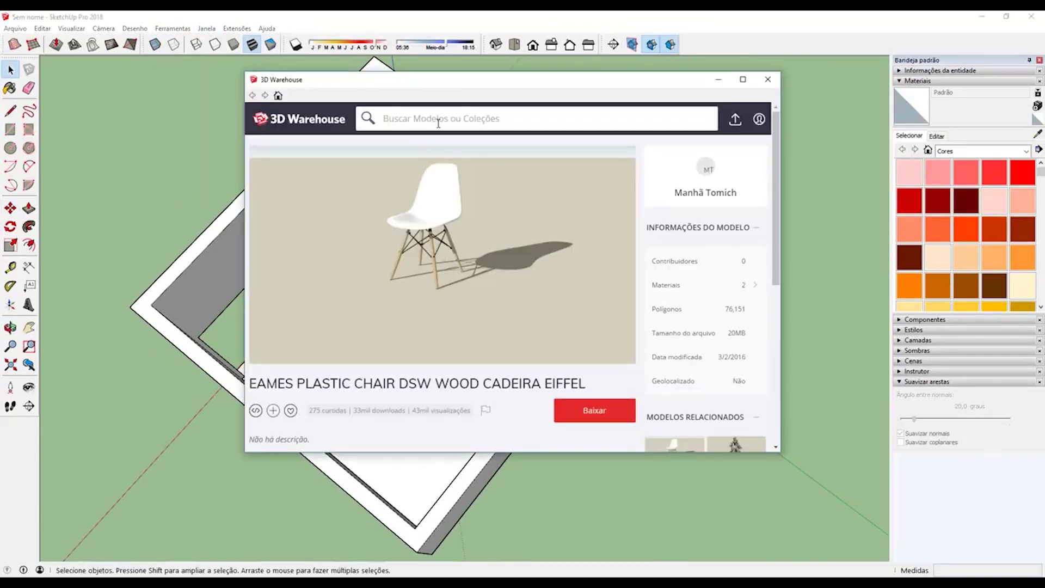
{"action": "left_click", "coordinate": [438, 123]}
{"action": "type", "text": "tapete"}
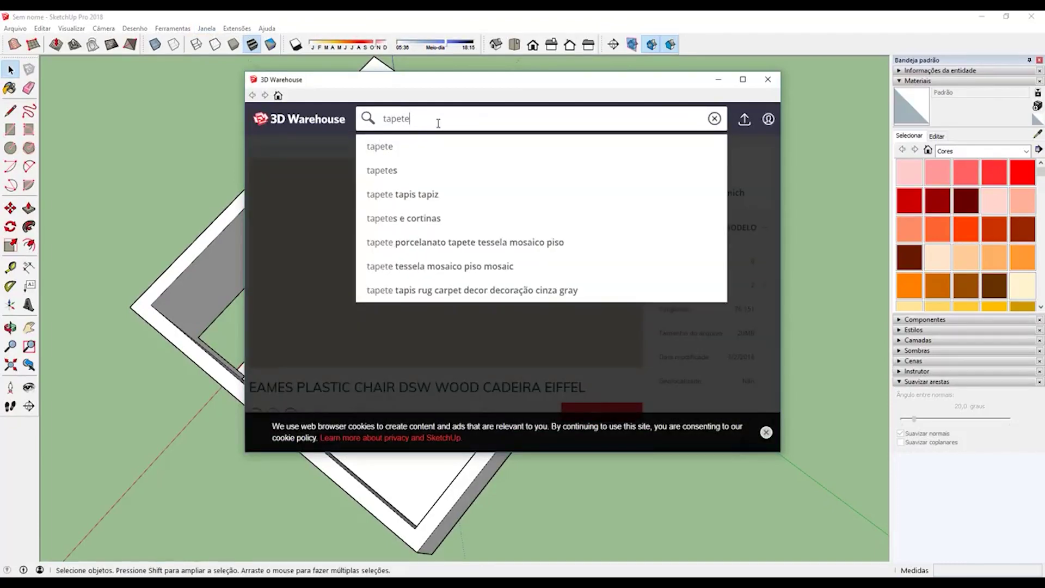
{"action": "key", "text": "Return"}
Download the wood-plank rug and confirm loading it into the model
{"action": "scroll", "coordinate": [687, 277], "scroll_direction": "down", "scroll_amount": 2}
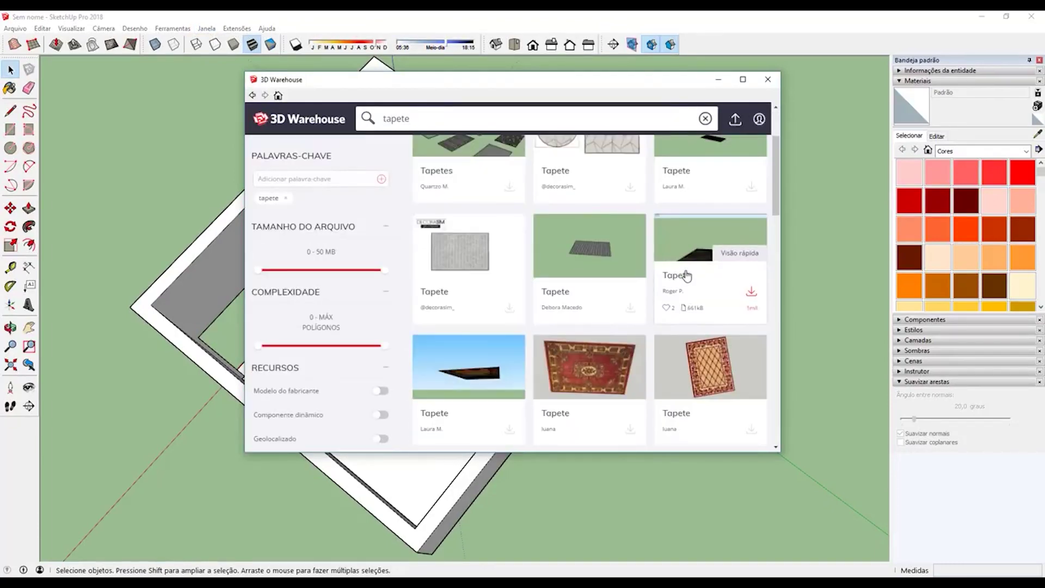
{"action": "scroll", "coordinate": [687, 276], "scroll_direction": "down", "scroll_amount": 3}
{"action": "scroll", "coordinate": [656, 283], "scroll_direction": "down", "scroll_amount": 1}
{"action": "scroll", "coordinate": [518, 330], "scroll_direction": "down", "scroll_amount": 1}
{"action": "scroll", "coordinate": [673, 302], "scroll_direction": "down", "scroll_amount": 1}
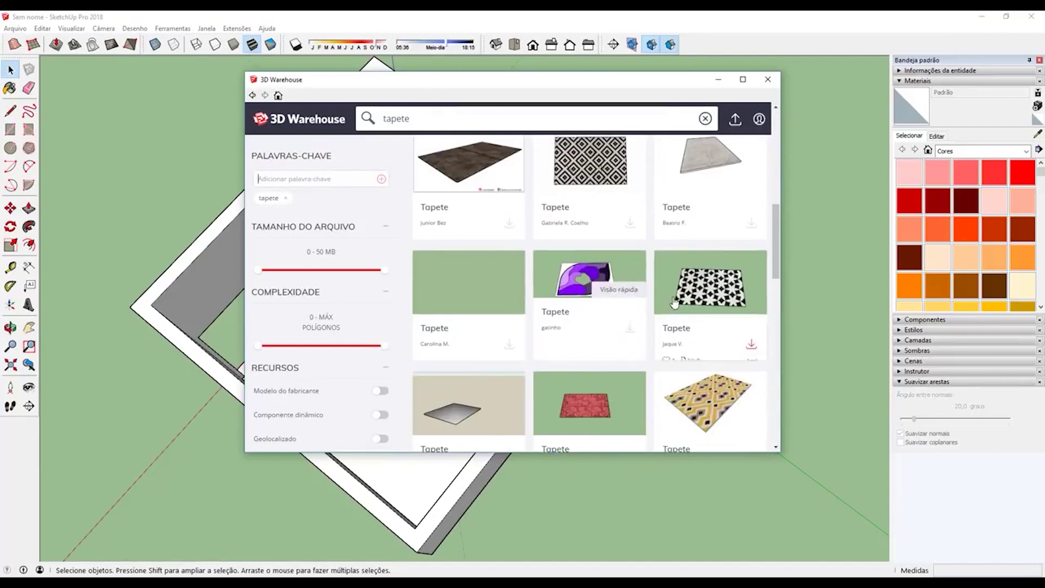
{"action": "scroll", "coordinate": [672, 299], "scroll_direction": "down", "scroll_amount": 2}
{"action": "scroll", "coordinate": [670, 294], "scroll_direction": "down", "scroll_amount": 3}
{"action": "scroll", "coordinate": [667, 289], "scroll_direction": "down", "scroll_amount": 2}
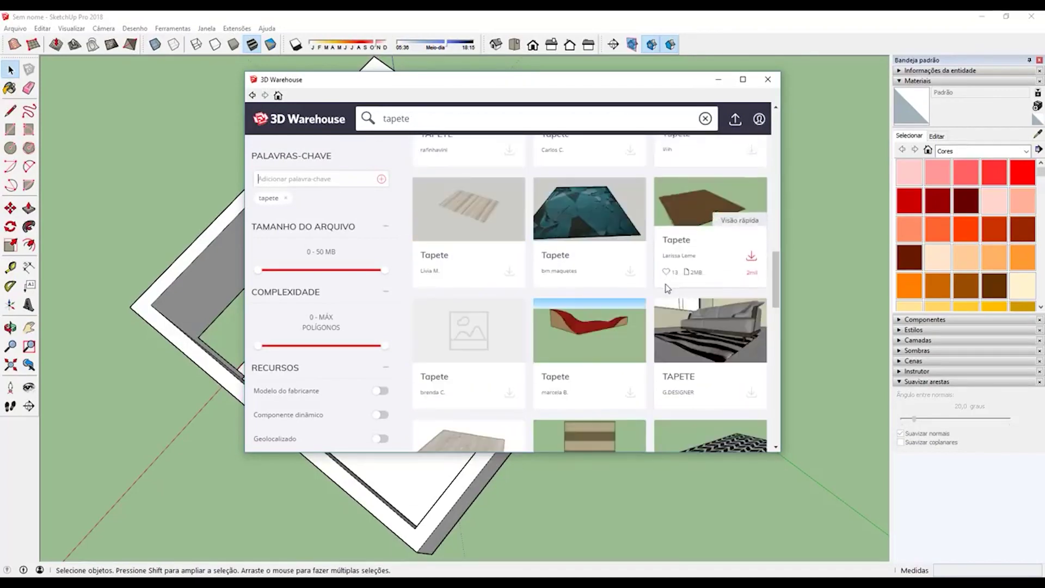
{"action": "scroll", "coordinate": [661, 289], "scroll_direction": "down", "scroll_amount": 2}
{"action": "scroll", "coordinate": [599, 256], "scroll_direction": "down", "scroll_amount": 3}
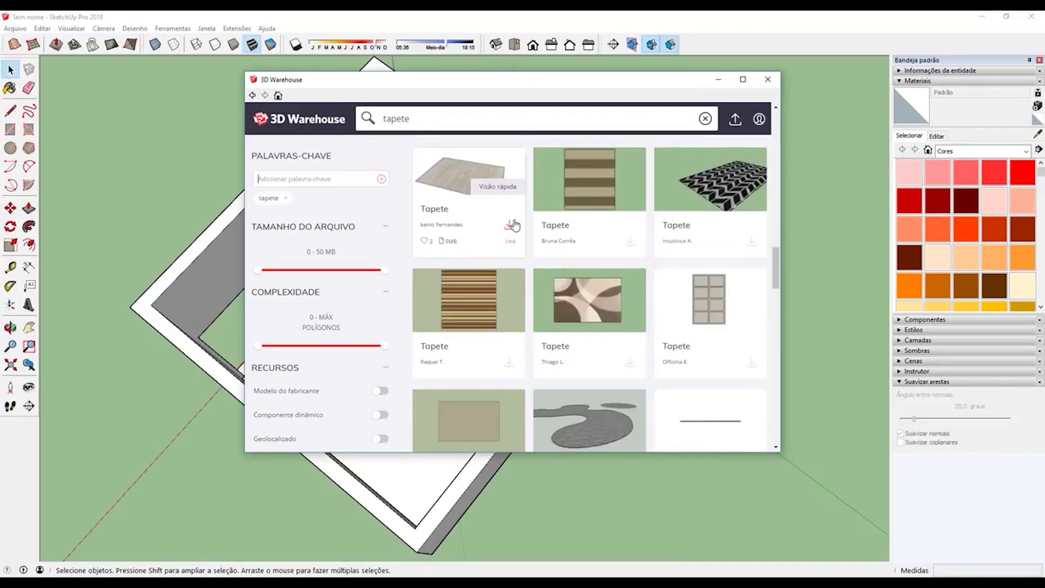
{"action": "left_click", "coordinate": [510, 228]}
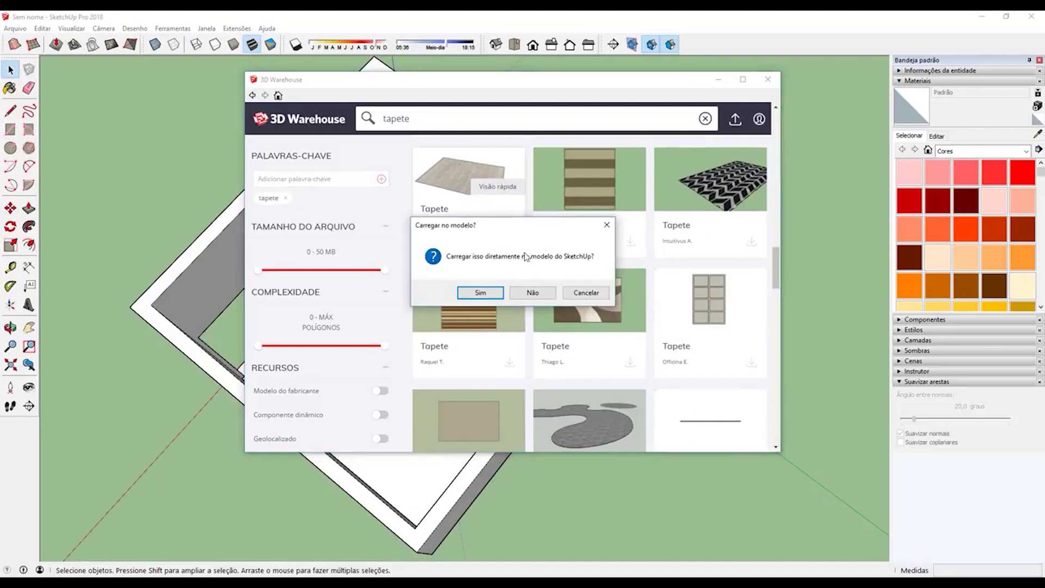
{"action": "left_click", "coordinate": [481, 291]}
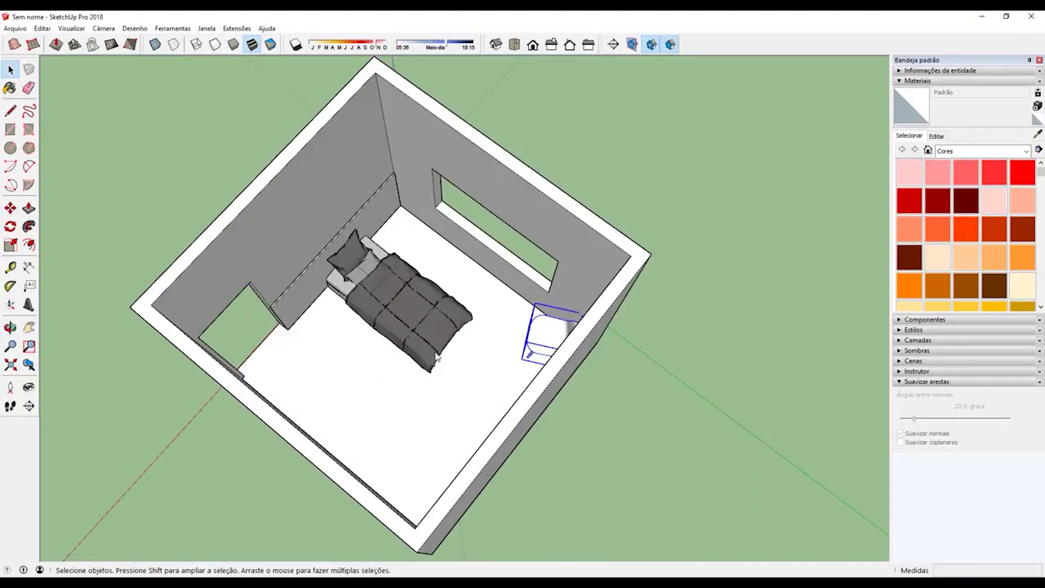
Place the rug on the ground beside the room
{"action": "scroll", "coordinate": [455, 344], "scroll_direction": "down", "scroll_amount": 3}
{"action": "middle_click_drag", "start_coordinate": [454, 345], "coordinate": [381, 316]}
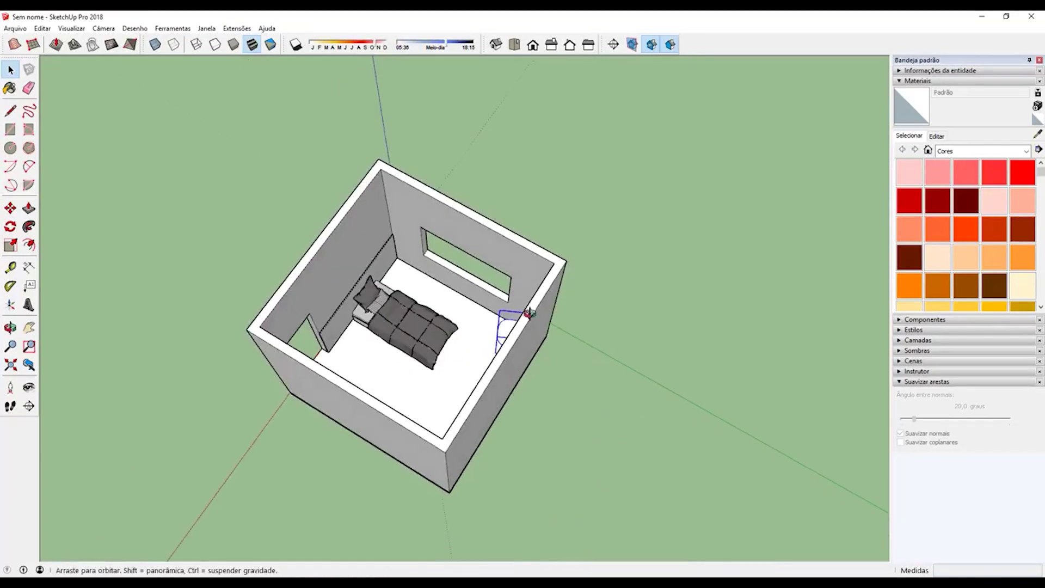
{"action": "scroll", "coordinate": [373, 307], "scroll_direction": "up", "scroll_amount": 3}
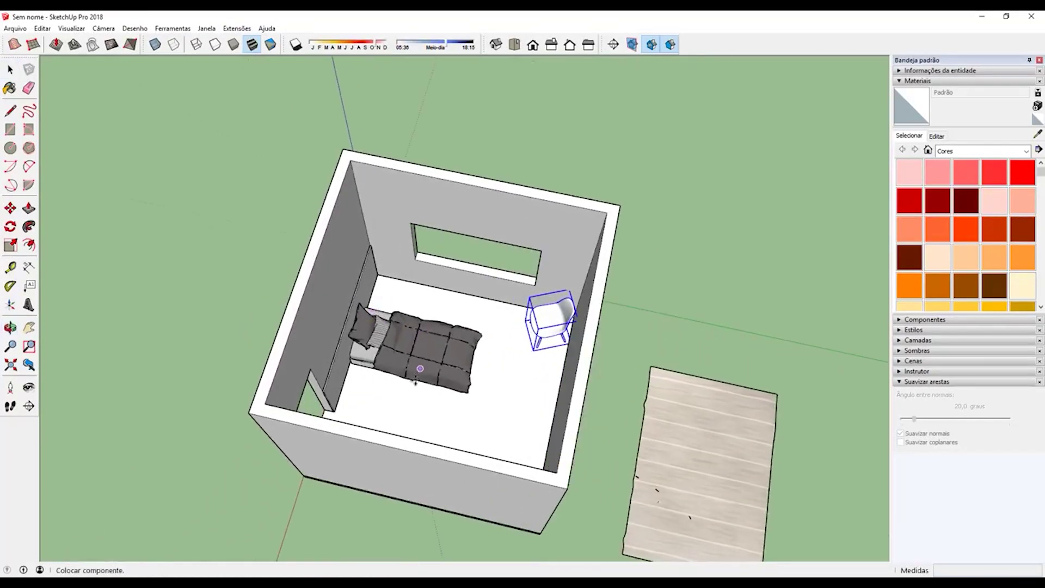
{"action": "scroll", "coordinate": [411, 396], "scroll_direction": "down", "scroll_amount": 3}
{"action": "mouse_move", "coordinate": [410, 396]}
{"action": "middle_mouse_down"}
{"action": "mouse_move", "coordinate": [376, 360]}
{"action": "mouse_move", "coordinate": [413, 375]}
{"action": "middle_mouse_up"}
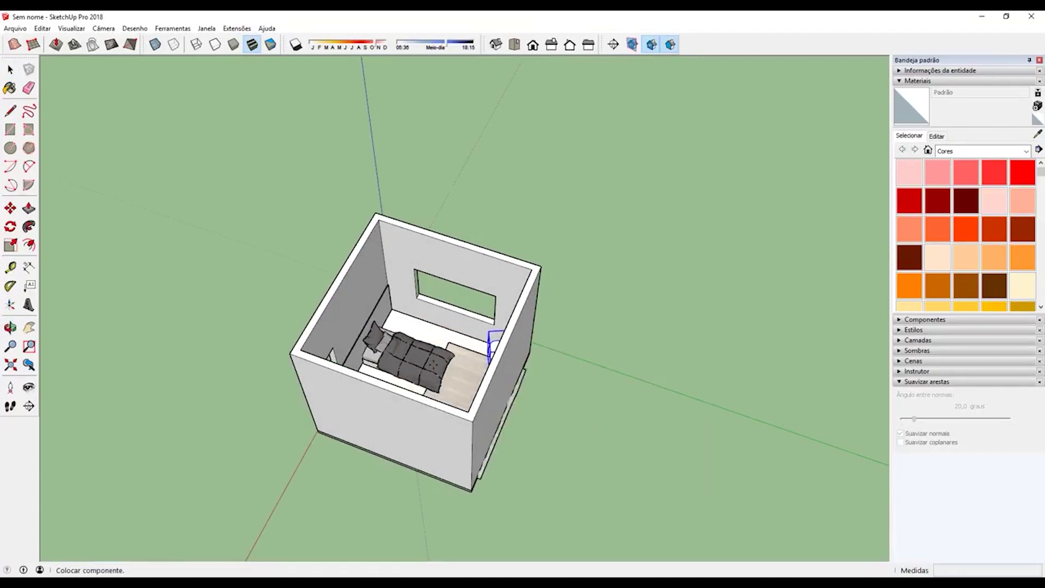
{"action": "left_click", "coordinate": [455, 384]}
Turn the rug 90° and move it under the bed
{"action": "middle_click_drag", "start_coordinate": [532, 397], "coordinate": [663, 455]}
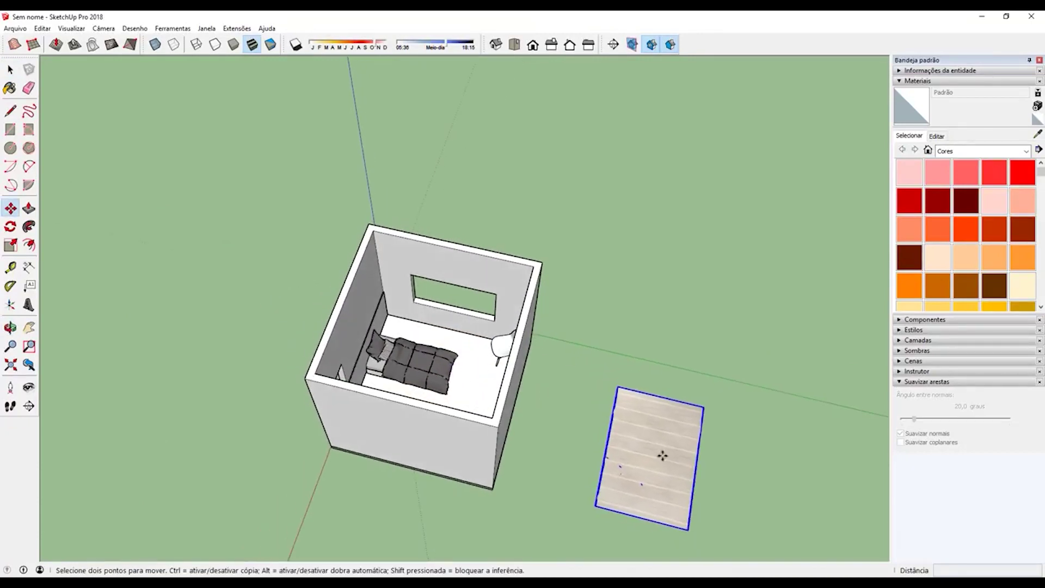
{"action": "left_click", "coordinate": [662, 408]}
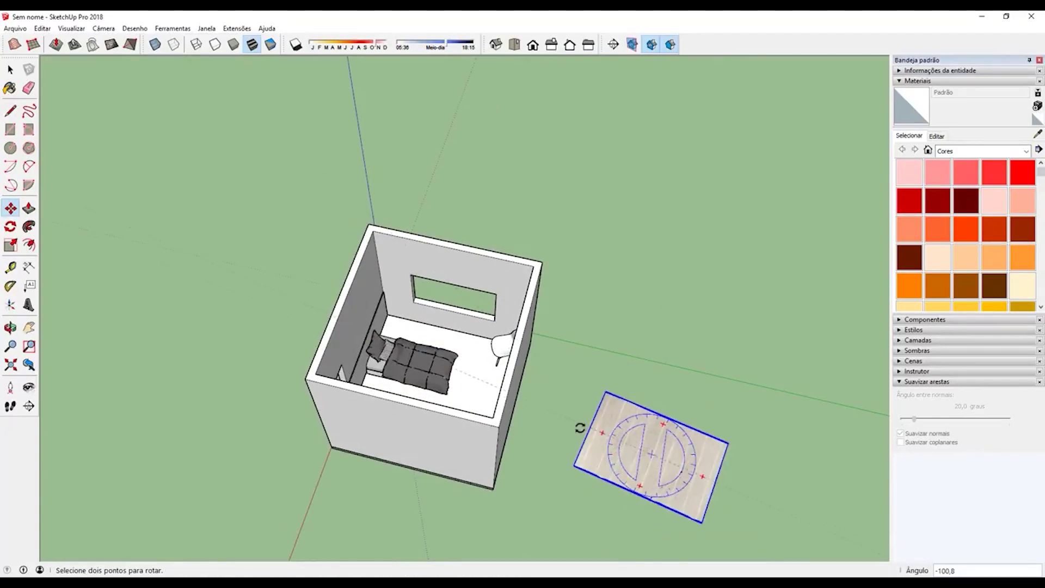
{"action": "left_click", "coordinate": [586, 441]}
{"action": "left_click", "coordinate": [621, 507]}
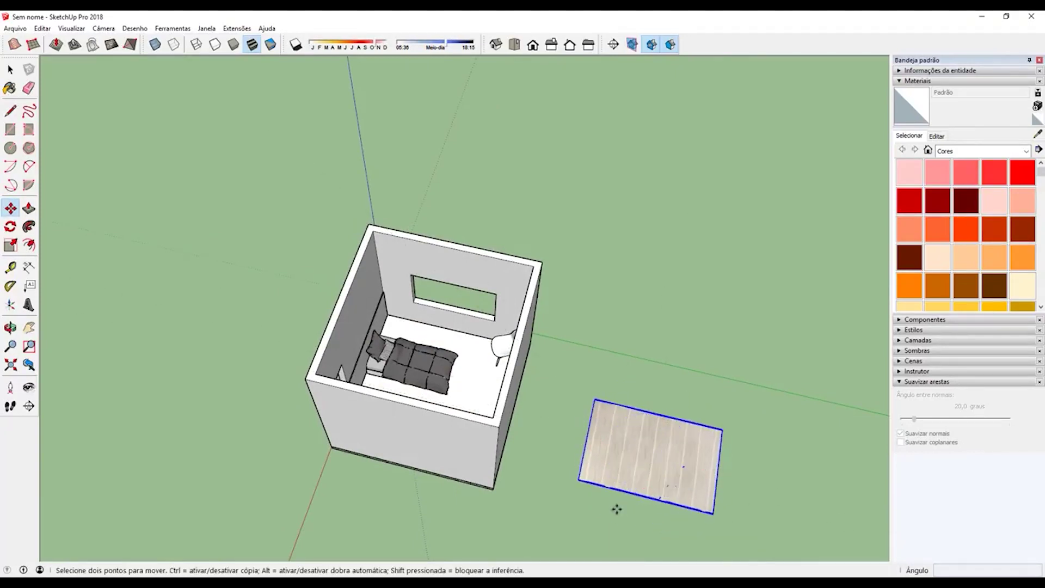
{"action": "scroll", "coordinate": [479, 439], "scroll_direction": "up", "scroll_amount": 2}
{"action": "scroll", "coordinate": [436, 424], "scroll_direction": "up", "scroll_amount": 3}
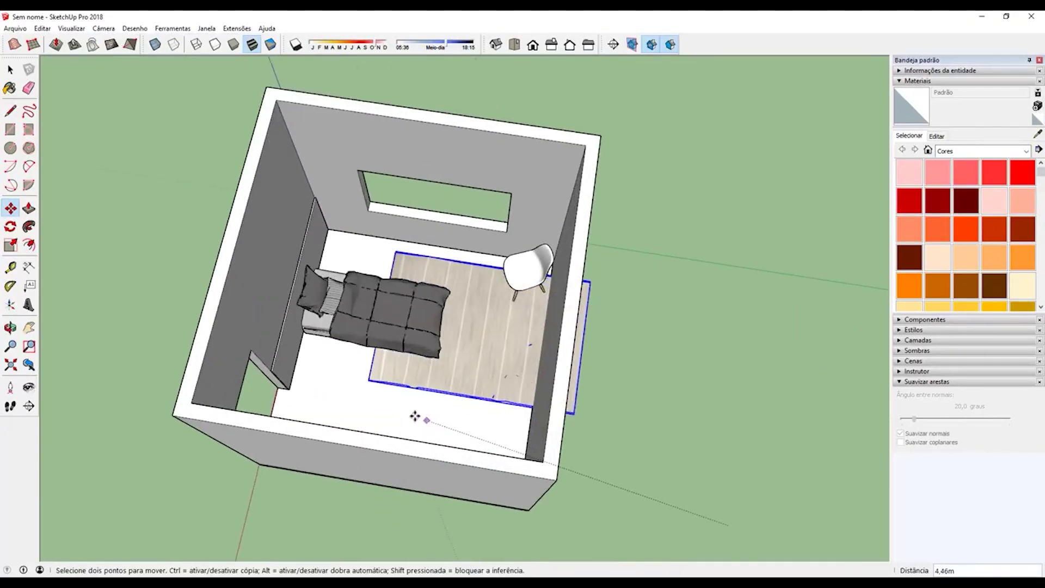
{"action": "left_click", "coordinate": [354, 401]}
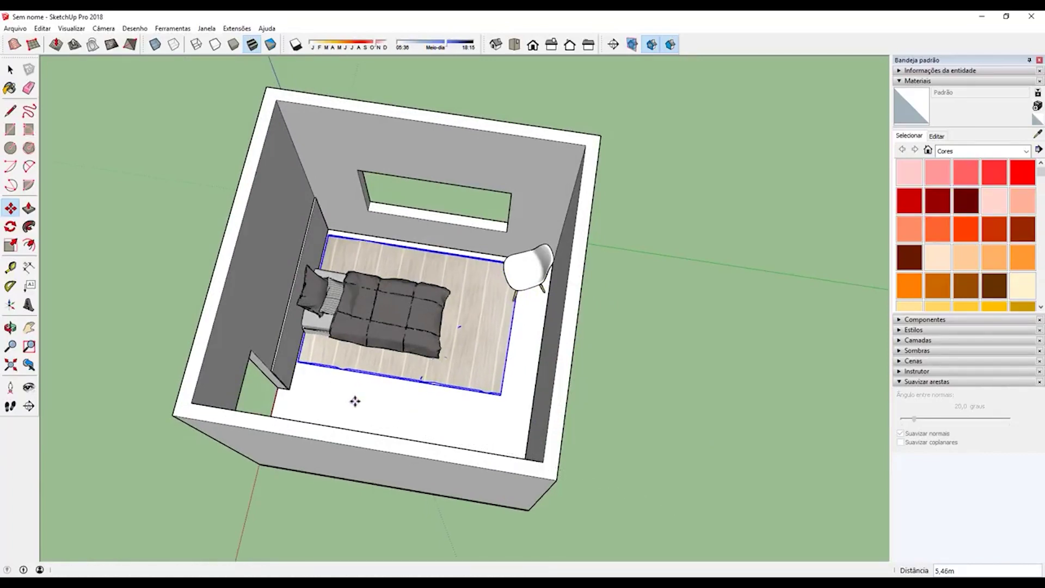
Scale the rug along its length and width to fit the floor under the bed
{"action": "key", "text": "s"}
{"action": "scroll", "coordinate": [400, 384], "scroll_direction": "up", "scroll_amount": 3}
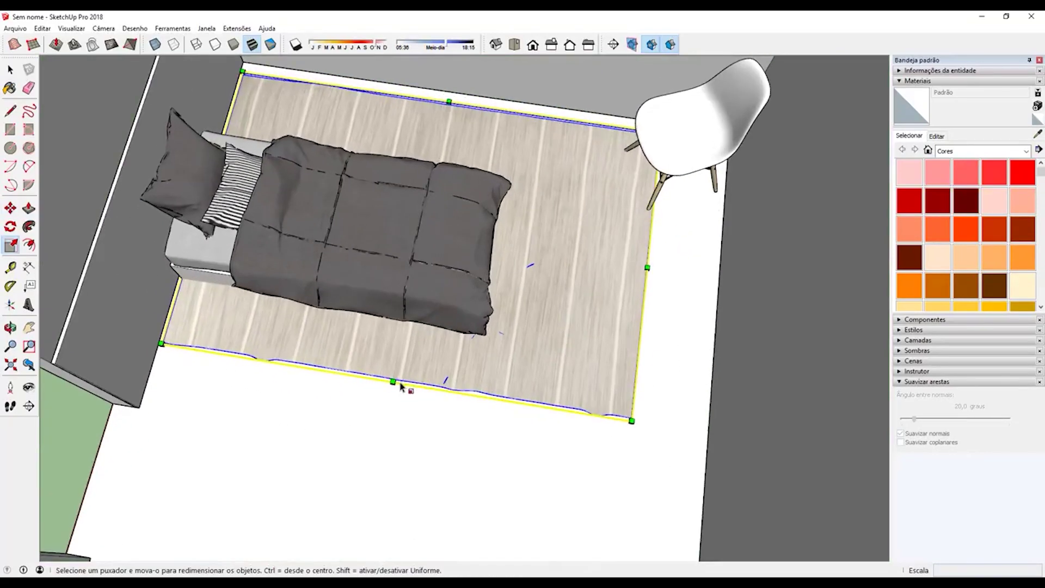
{"action": "scroll", "coordinate": [400, 401], "scroll_direction": "up", "scroll_amount": 3}
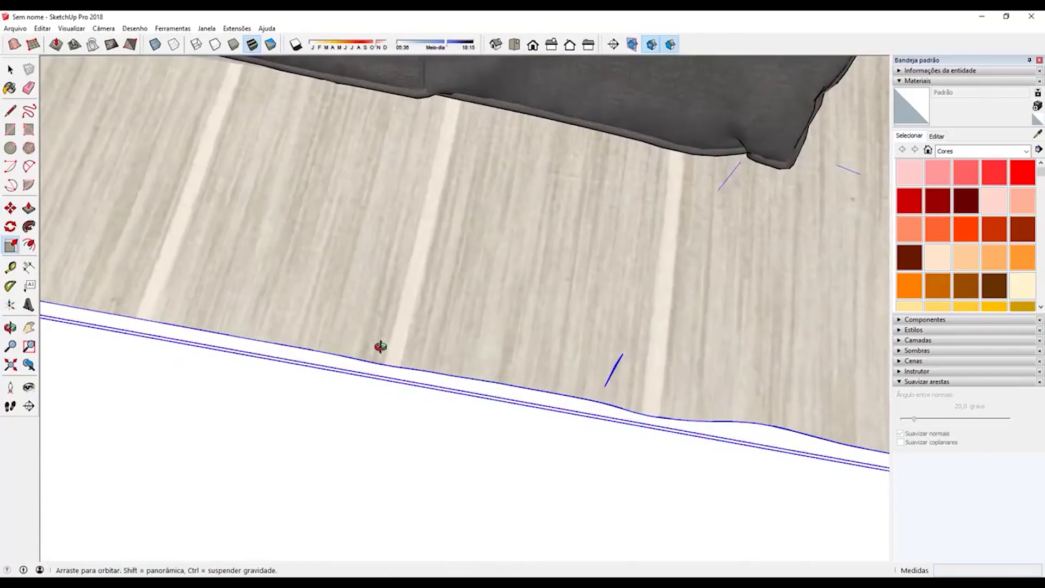
{"action": "left_click", "coordinate": [356, 364]}
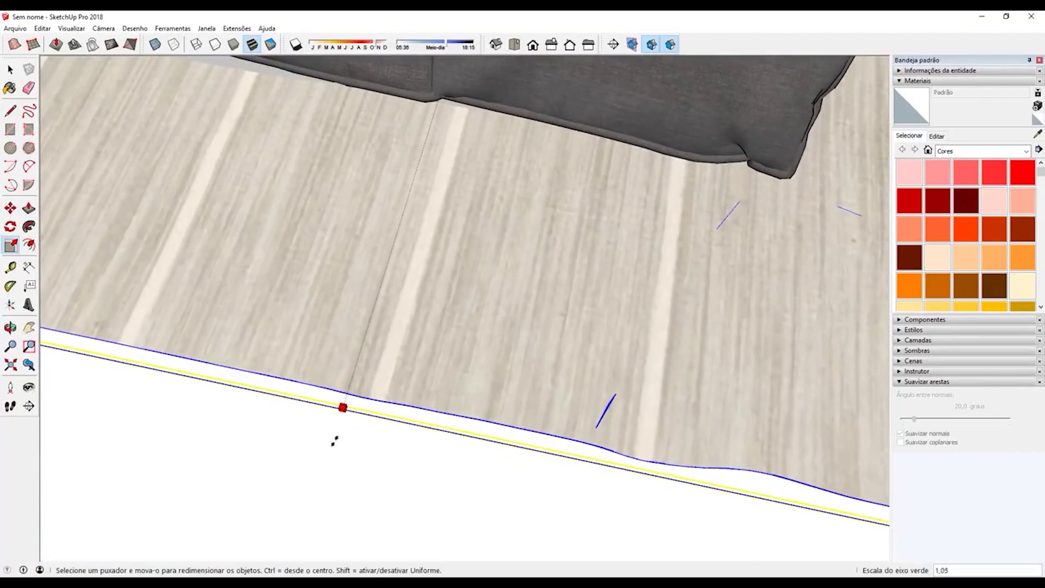
{"action": "scroll", "coordinate": [332, 438], "scroll_direction": "down", "scroll_amount": 5}
{"action": "scroll", "coordinate": [329, 443], "scroll_direction": "down", "scroll_amount": 5}
{"action": "scroll", "coordinate": [327, 455], "scroll_direction": "down", "scroll_amount": 3}
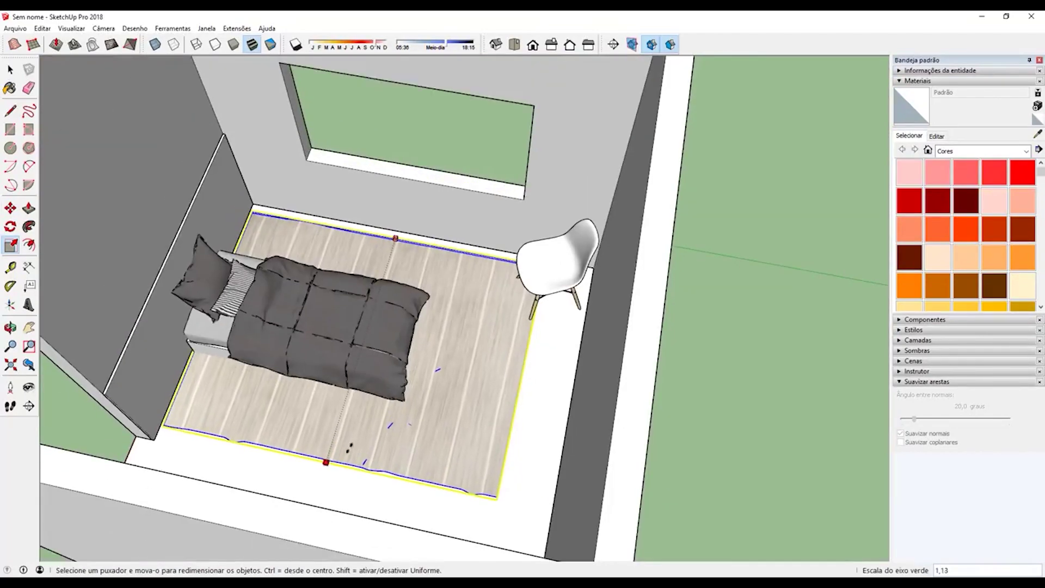
{"action": "left_click", "coordinate": [326, 458]}
{"action": "scroll", "coordinate": [517, 365], "scroll_direction": "up", "scroll_amount": 2}
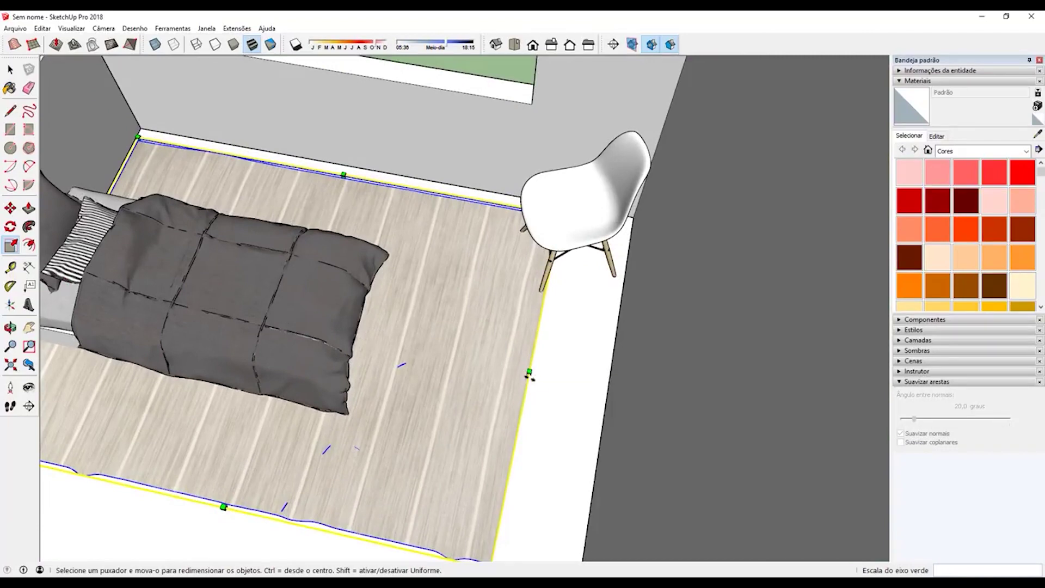
{"action": "left_click", "coordinate": [529, 372]}
{"action": "left_click", "coordinate": [436, 354]}
{"action": "scroll", "coordinate": [508, 327], "scroll_direction": "down", "scroll_amount": 5}
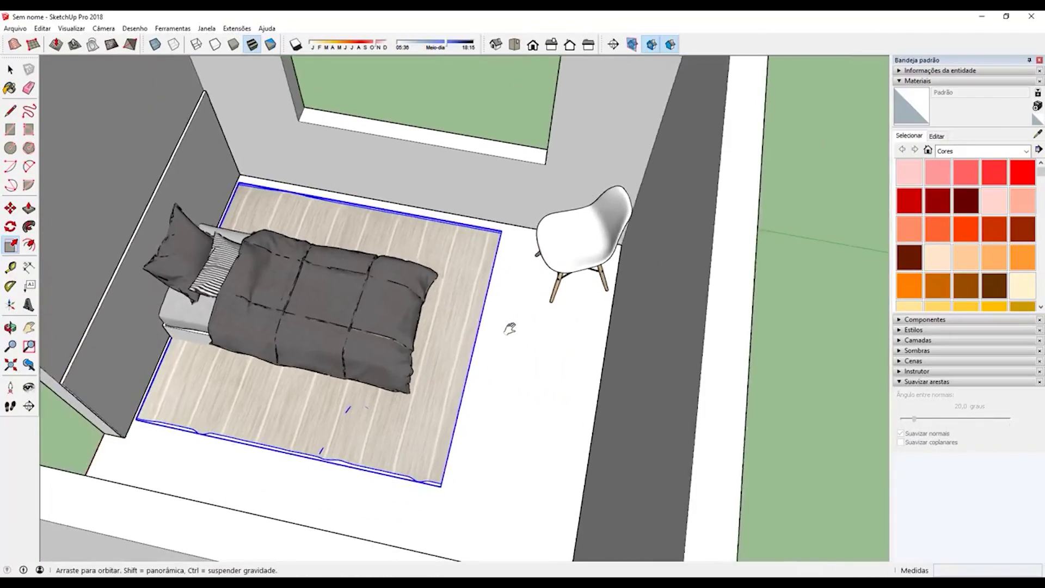
{"action": "scroll", "coordinate": [508, 326], "scroll_direction": "down", "scroll_amount": 3}
{"action": "mouse_move", "coordinate": [508, 327]}
{"action": "middle_mouse_down"}
{"action": "mouse_move", "coordinate": [555, 385]}
{"action": "mouse_move", "coordinate": [602, 332]}
{"action": "middle_mouse_up"}
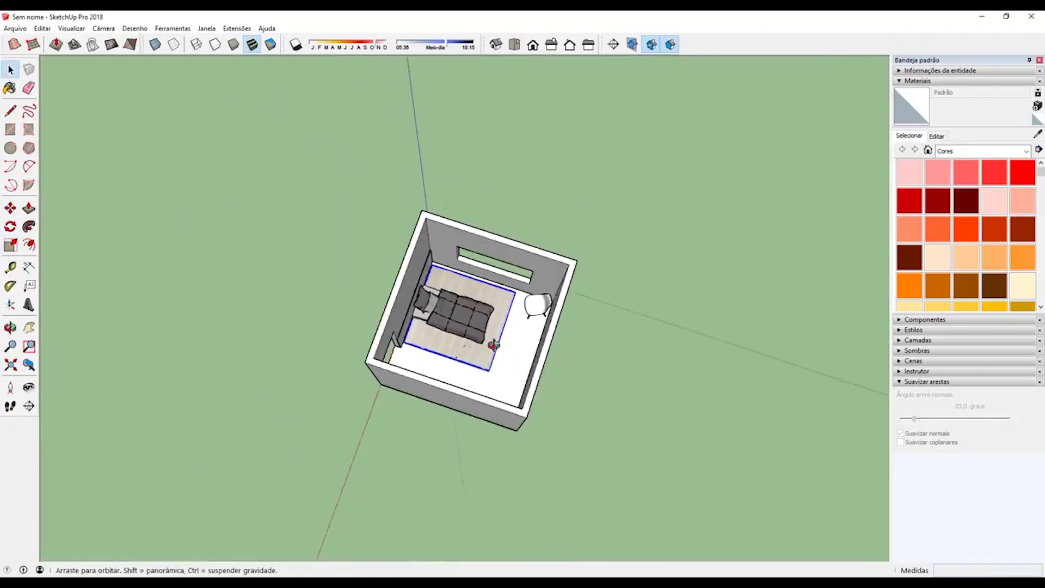
{"action": "mouse_move", "coordinate": [536, 334]}
{"action": "middle_mouse_down"}
{"action": "mouse_move", "coordinate": [430, 219]}
{"action": "mouse_move", "coordinate": [415, 325]}
{"action": "middle_mouse_up"}
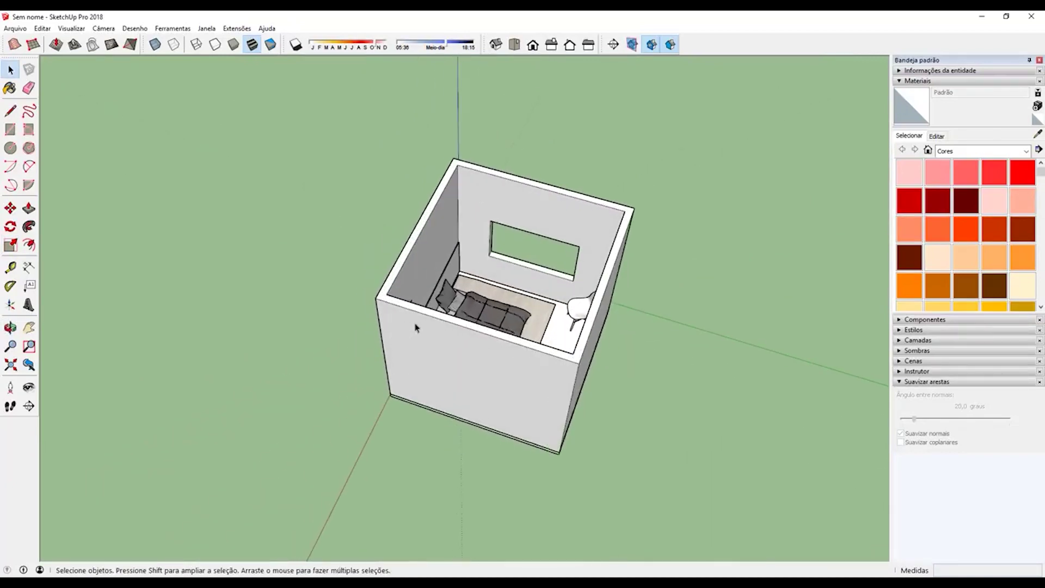
{"action": "scroll", "coordinate": [532, 268], "scroll_direction": "up", "scroll_amount": 3}
{"action": "middle_click_drag", "start_coordinate": [531, 268], "coordinate": [415, 290]}
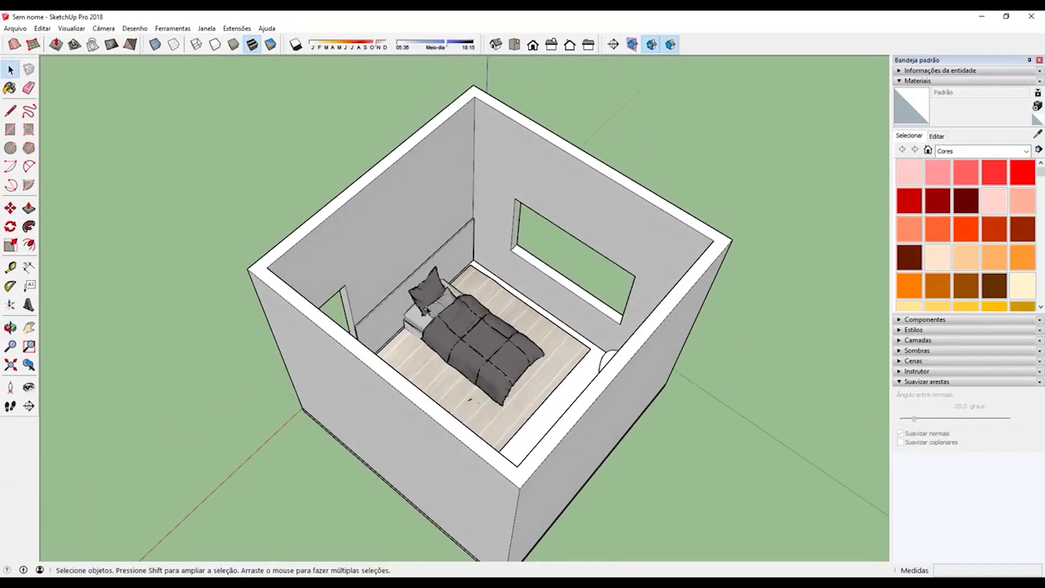
{"action": "middle_click_drag", "start_coordinate": [473, 330], "coordinate": [419, 349]}
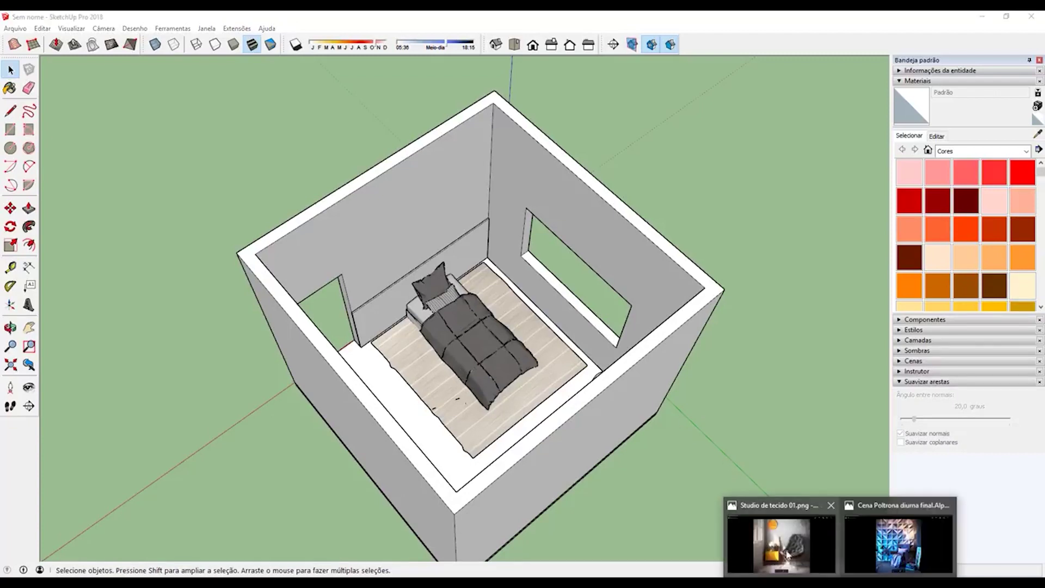
{"action": "left_click", "coordinate": [783, 549]}
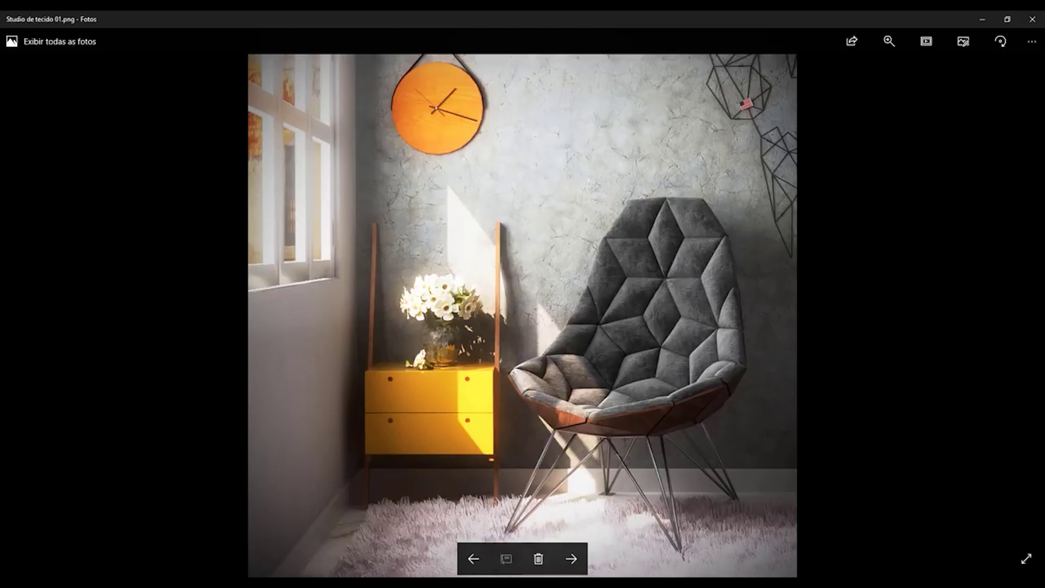
Compare the neutral and blue-lit armchair renders (Cena Poltrona diurna final.Alpha.png) in Photos, then return to the model
{"action": "left_click", "coordinate": [881, 546]}
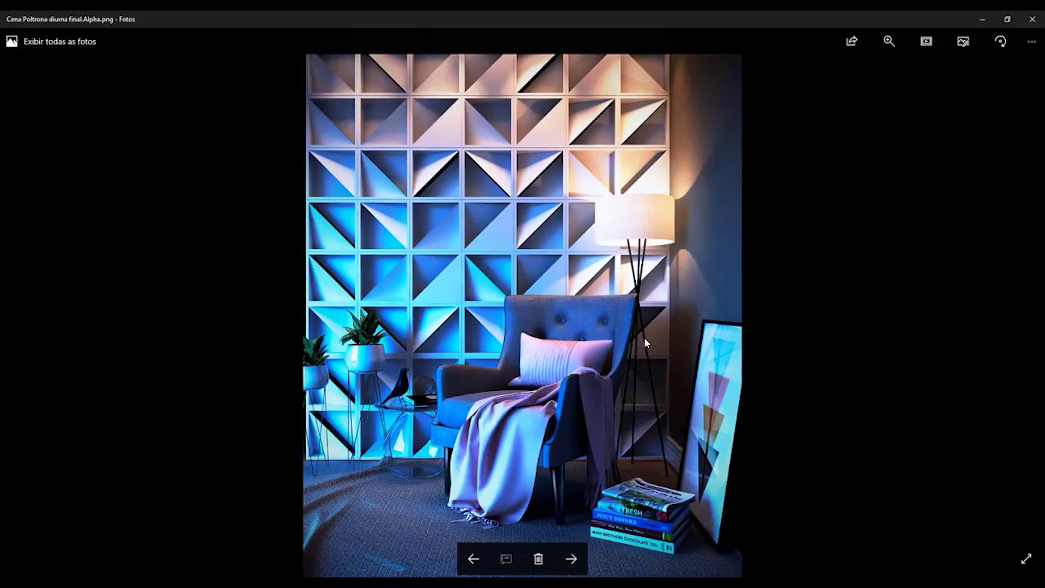
{"action": "key", "text": "Right"}
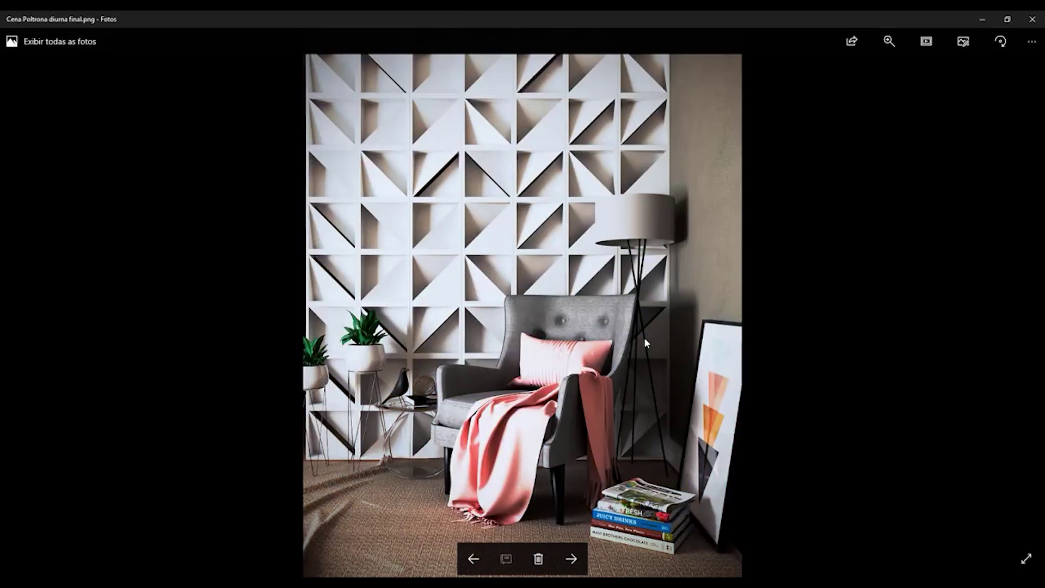
{"action": "key", "text": "Left"}
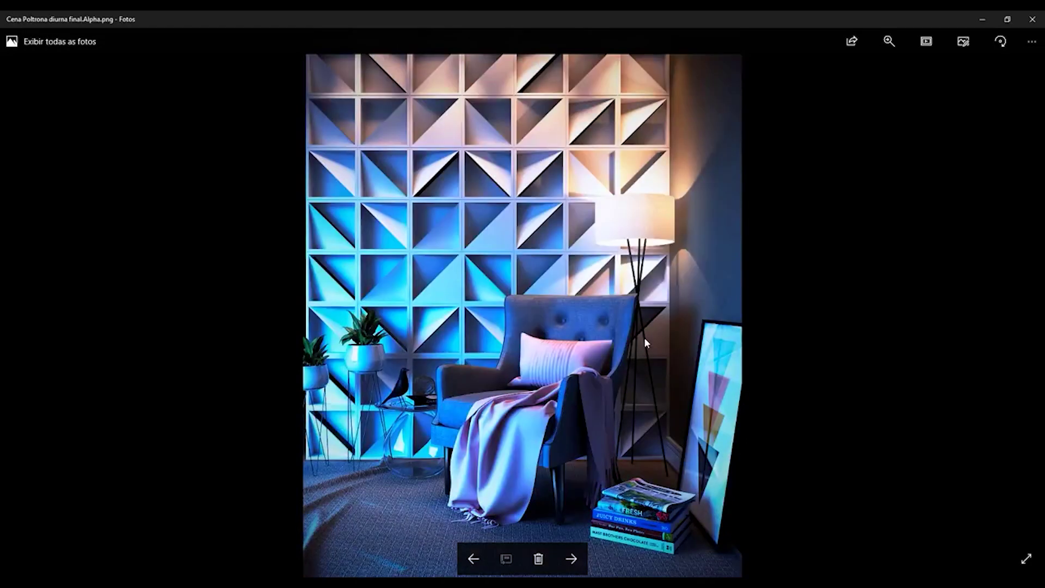
{"action": "key", "text": "Left"}
{"action": "left_click", "coordinate": [987, 19]}
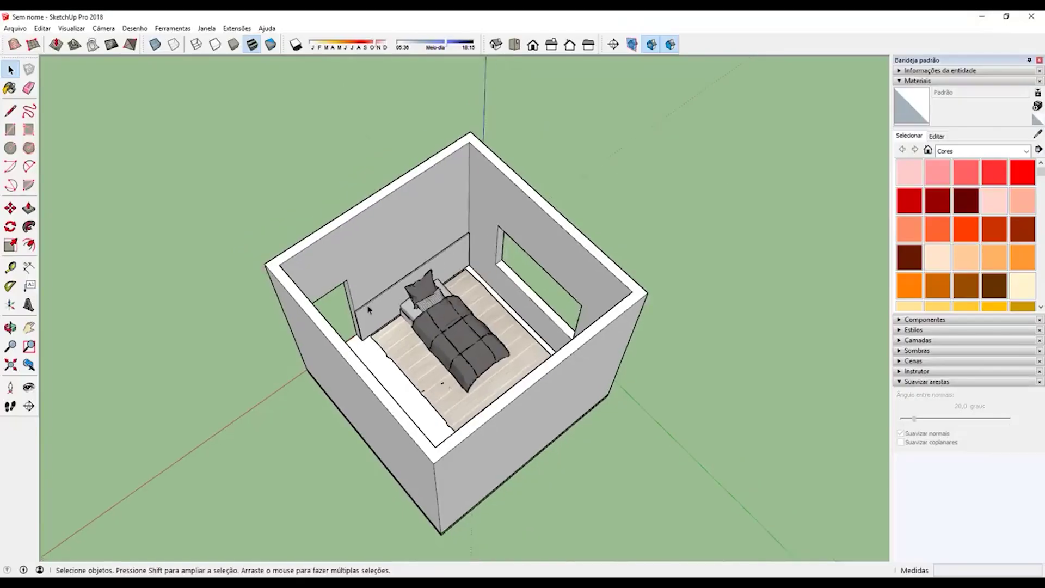
Orbit, tilt and pan the furnished room to view its outer walls from a new angle
{"action": "mouse_move", "coordinate": [490, 305]}
{"action": "middle_mouse_down"}
{"action": "mouse_move", "coordinate": [541, 303]}
{"action": "mouse_move", "coordinate": [477, 350]}
{"action": "middle_mouse_up"}
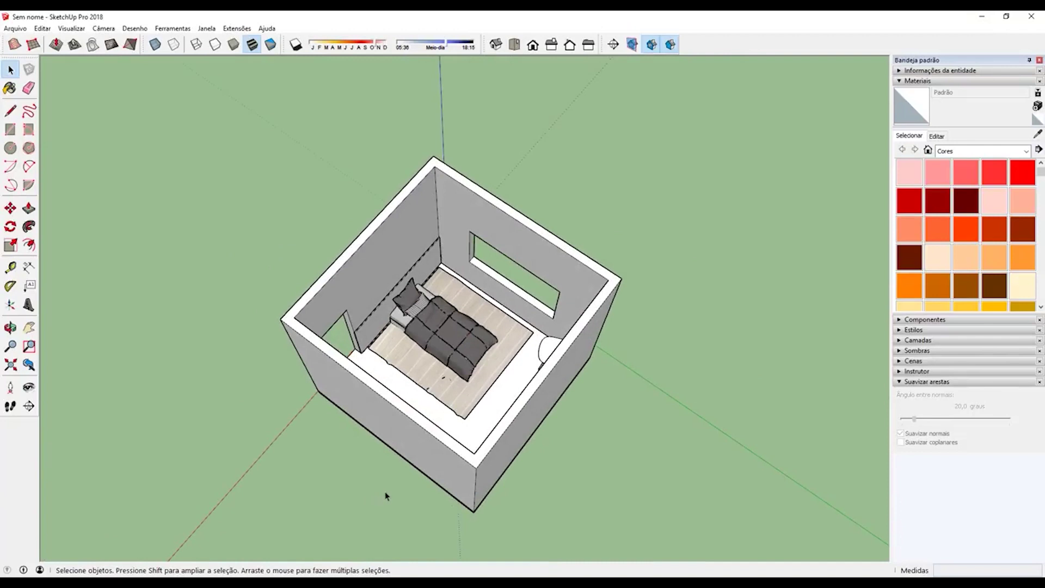
{"action": "middle_click_drag", "start_coordinate": [385, 495], "coordinate": [418, 391]}
{"action": "middle_click_drag", "start_coordinate": [412, 431], "coordinate": [473, 422], "text": "shift"}
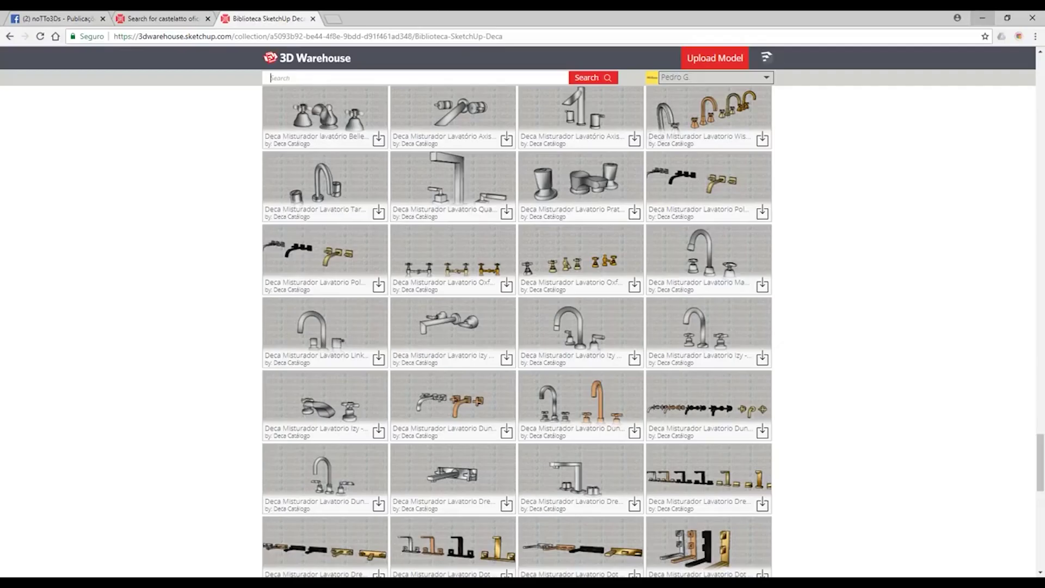
Bring up the noTTo3Ds Facebook page and scroll down through it
{"action": "left_click", "coordinate": [59, 22]}
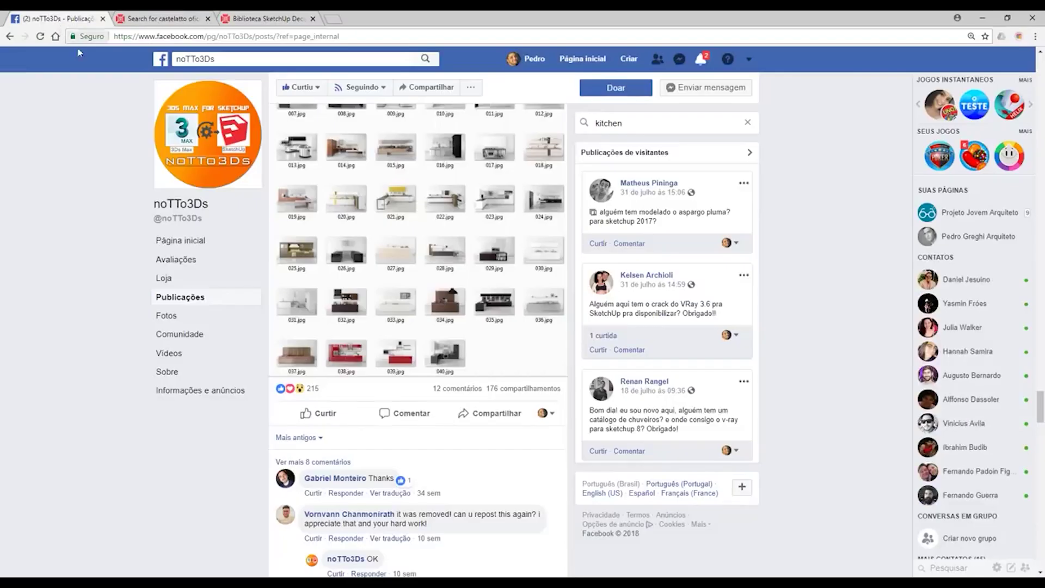
{"action": "scroll", "coordinate": [388, 168], "scroll_direction": "down", "scroll_amount": 5}
{"action": "scroll", "coordinate": [380, 168], "scroll_direction": "down", "scroll_amount": 5}
{"action": "scroll", "coordinate": [359, 170], "scroll_direction": "down", "scroll_amount": 5}
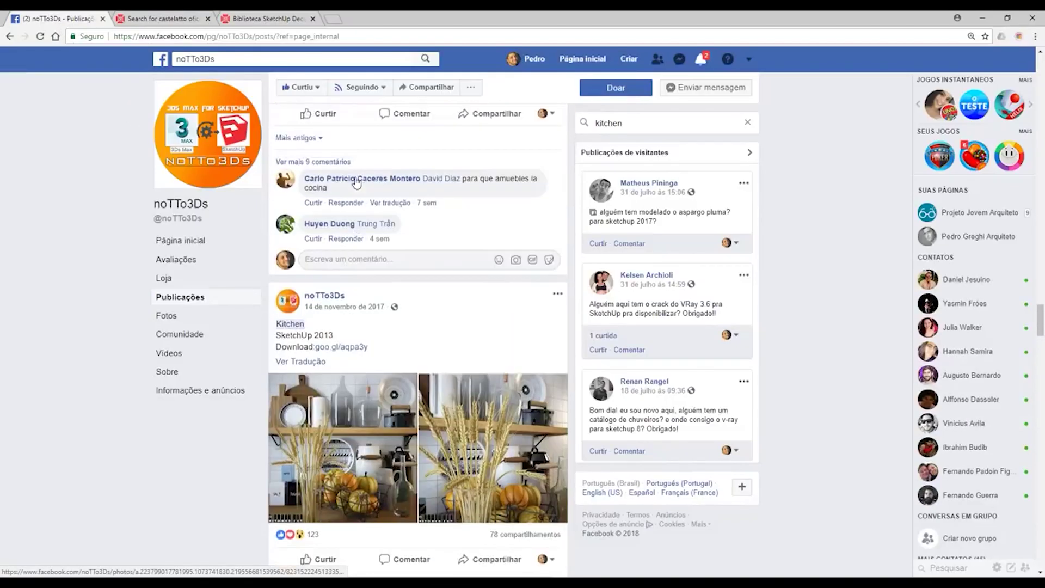
{"action": "scroll", "coordinate": [329, 172], "scroll_direction": "down", "scroll_amount": 5}
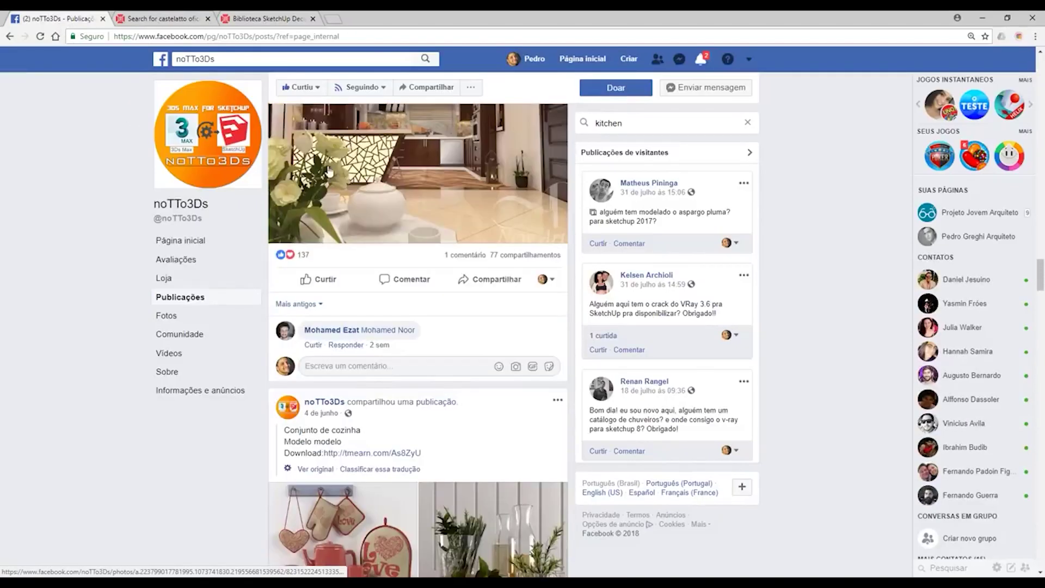
Browse the page's home feed of free 3D models, then go to its posts section
{"action": "left_click", "coordinate": [197, 243]}
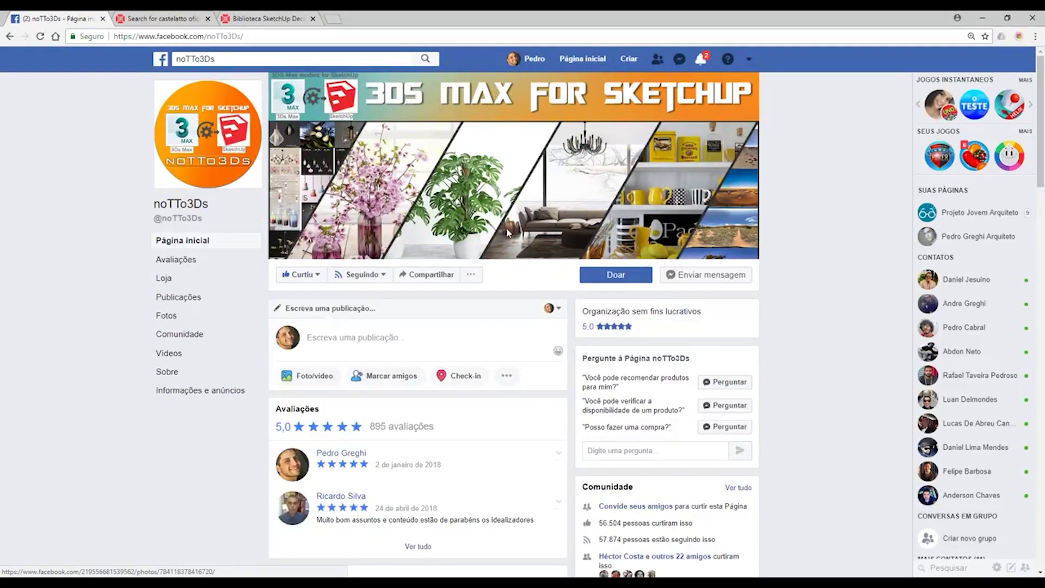
{"action": "scroll", "coordinate": [503, 237], "scroll_direction": "down", "scroll_amount": 5}
{"action": "scroll", "coordinate": [509, 240], "scroll_direction": "down", "scroll_amount": 5}
{"action": "scroll", "coordinate": [516, 243], "scroll_direction": "down", "scroll_amount": 5}
{"action": "scroll", "coordinate": [516, 240], "scroll_direction": "down", "scroll_amount": 5}
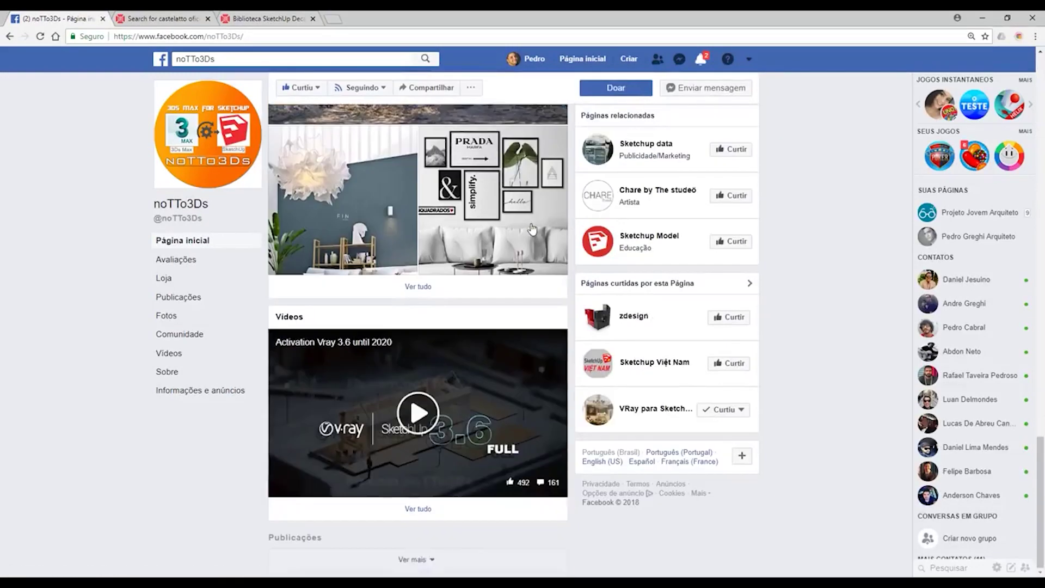
{"action": "scroll", "coordinate": [512, 201], "scroll_direction": "down", "scroll_amount": 5}
{"action": "scroll", "coordinate": [510, 198], "scroll_direction": "down", "scroll_amount": 5}
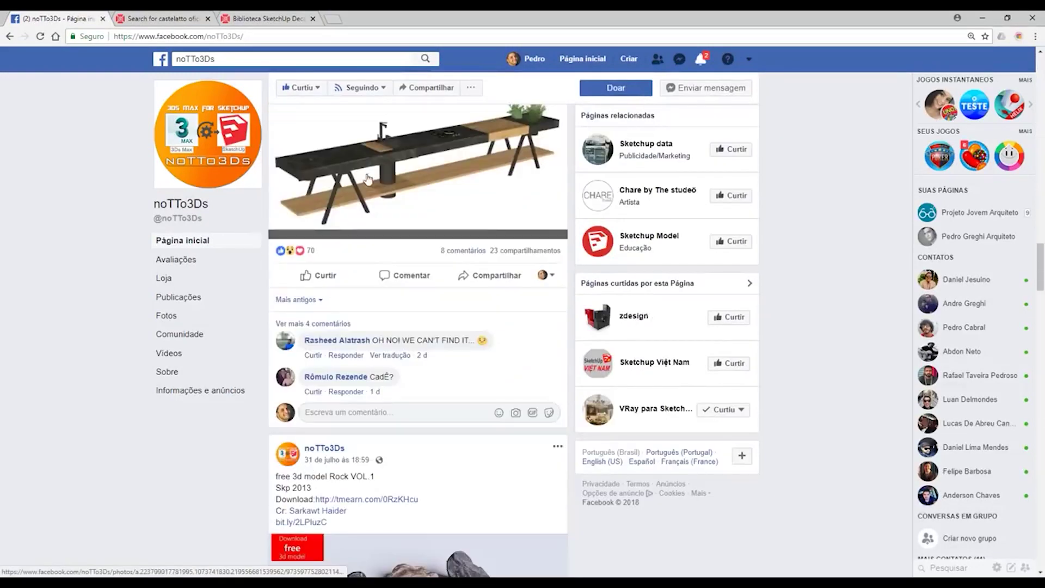
{"action": "scroll", "coordinate": [489, 197], "scroll_direction": "up", "scroll_amount": 1}
{"action": "scroll", "coordinate": [487, 190], "scroll_direction": "down", "scroll_amount": 7}
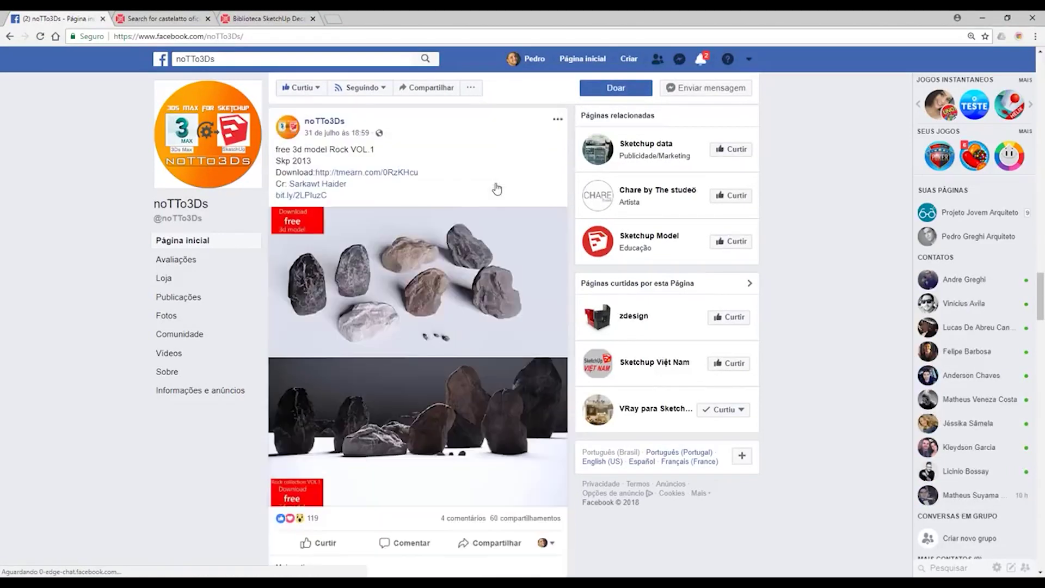
{"action": "scroll", "coordinate": [498, 182], "scroll_direction": "down", "scroll_amount": 4}
{"action": "scroll", "coordinate": [473, 193], "scroll_direction": "up", "scroll_amount": 2}
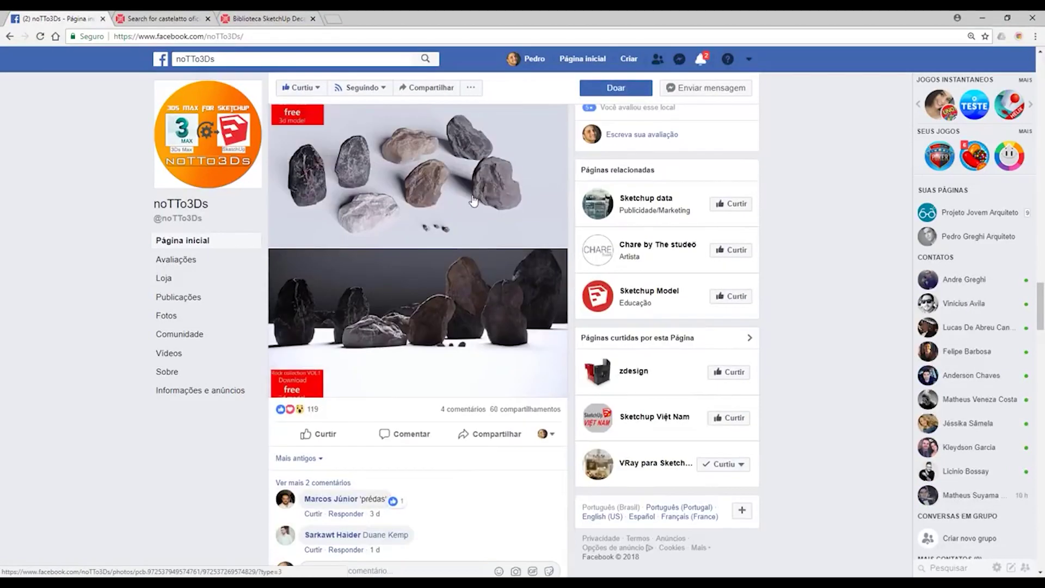
{"action": "scroll", "coordinate": [473, 199], "scroll_direction": "down", "scroll_amount": 4}
{"action": "scroll", "coordinate": [452, 267], "scroll_direction": "down", "scroll_amount": 4}
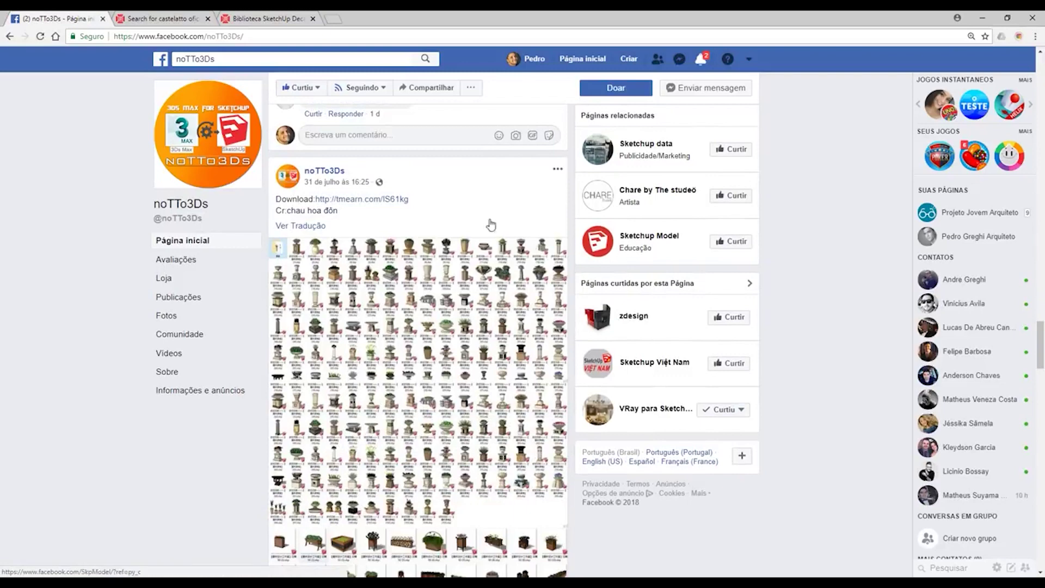
{"action": "scroll", "coordinate": [490, 223], "scroll_direction": "down", "scroll_amount": 5}
{"action": "scroll", "coordinate": [473, 256], "scroll_direction": "down", "scroll_amount": 8}
{"action": "scroll", "coordinate": [449, 291], "scroll_direction": "down", "scroll_amount": 2}
{"action": "scroll", "coordinate": [449, 291], "scroll_direction": "up", "scroll_amount": 1}
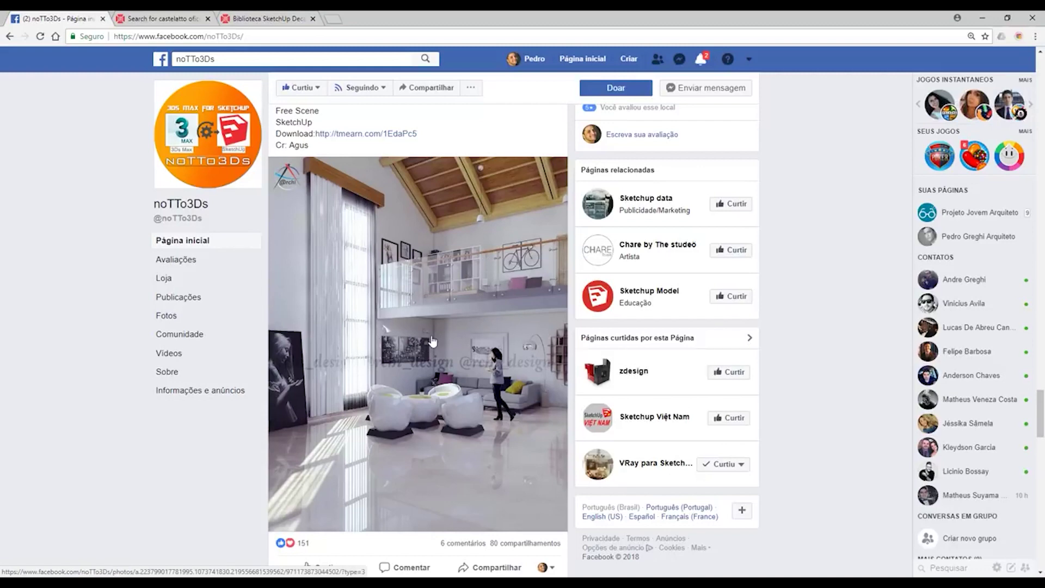
{"action": "scroll", "coordinate": [431, 341], "scroll_direction": "down", "scroll_amount": 7}
{"action": "scroll", "coordinate": [435, 381], "scroll_direction": "down", "scroll_amount": 3}
{"action": "scroll", "coordinate": [438, 415], "scroll_direction": "down", "scroll_amount": 2}
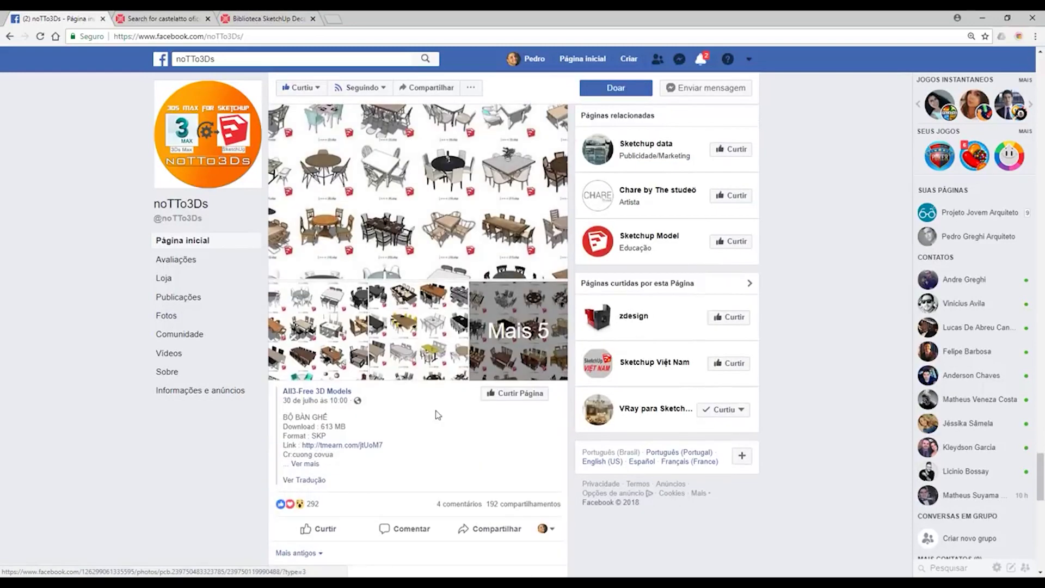
{"action": "scroll", "coordinate": [436, 415], "scroll_direction": "down", "scroll_amount": 7}
{"action": "scroll", "coordinate": [455, 280], "scroll_direction": "down", "scroll_amount": 4}
{"action": "scroll", "coordinate": [479, 331], "scroll_direction": "down", "scroll_amount": 3}
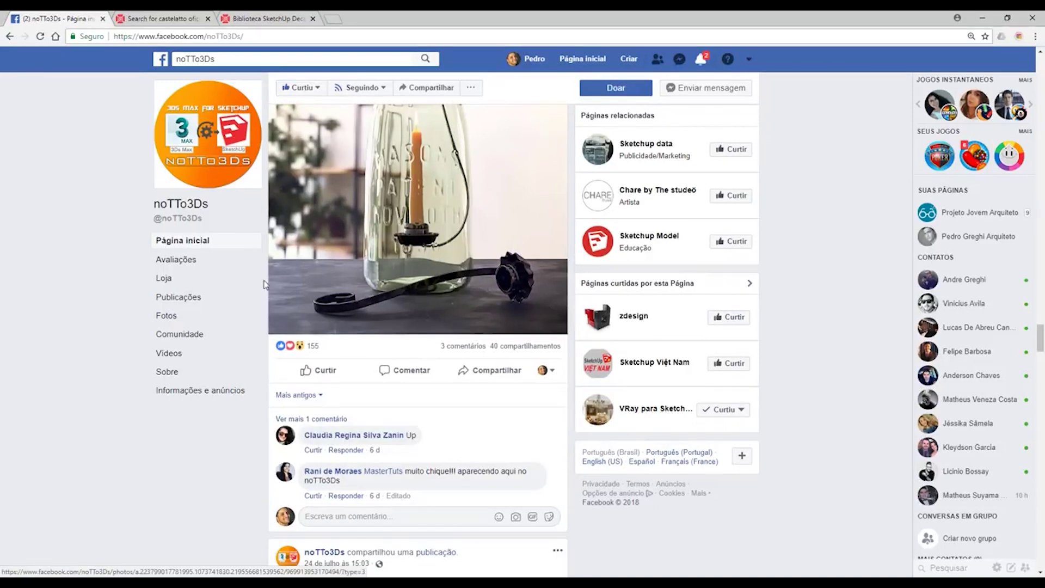
{"action": "left_click", "coordinate": [203, 299]}
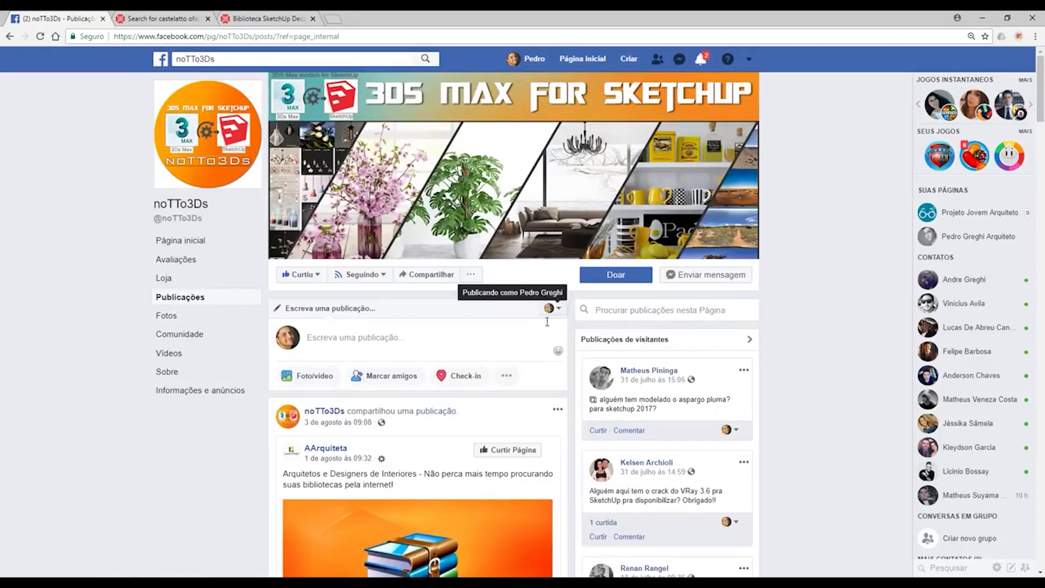
Search the noTTo3Ds page's posts for 'kitchen'
{"action": "left_click", "coordinate": [626, 309]}
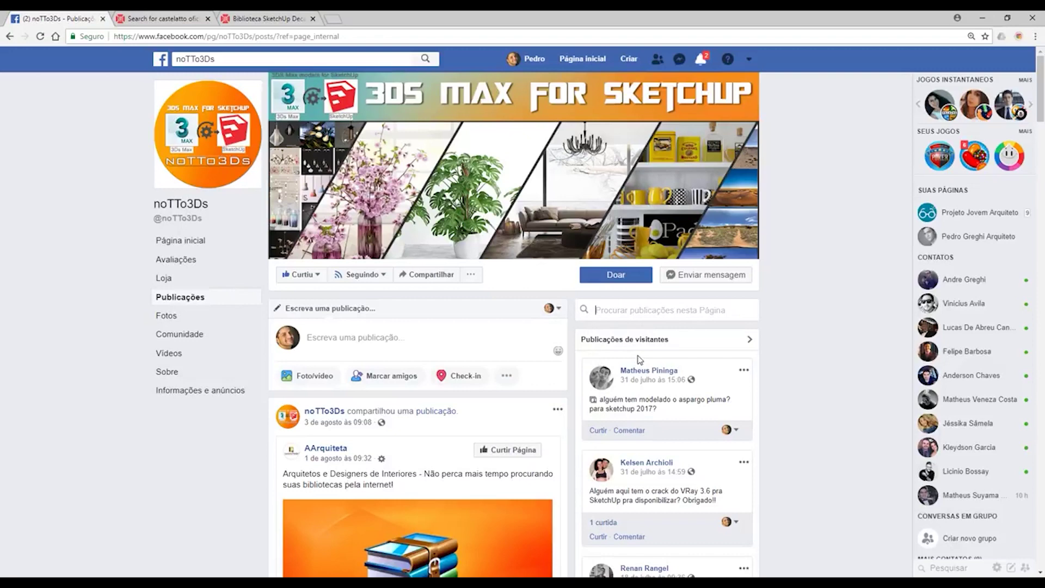
{"action": "type", "text": "kitchen"}
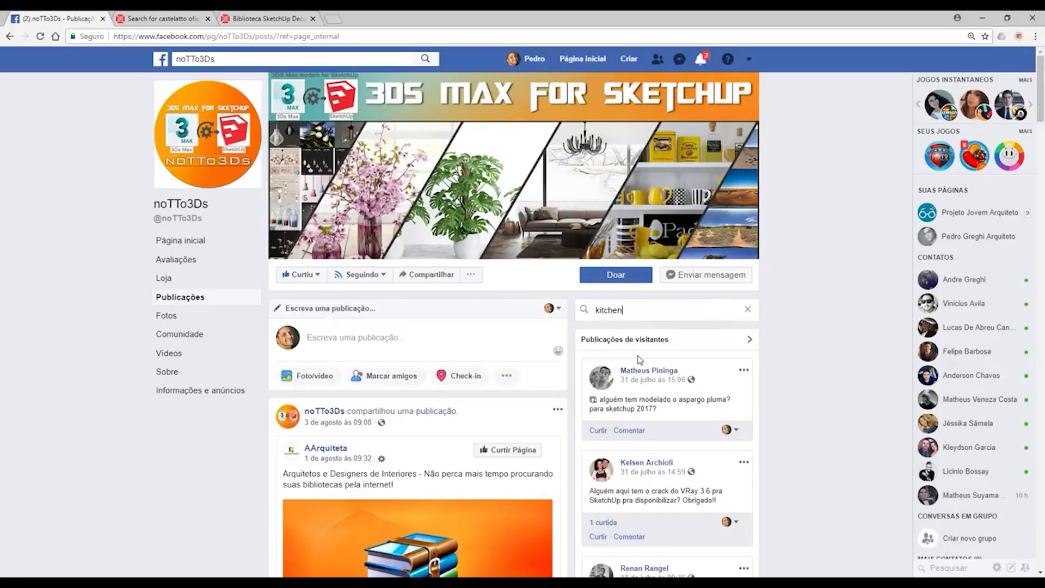
{"action": "key", "text": "Return"}
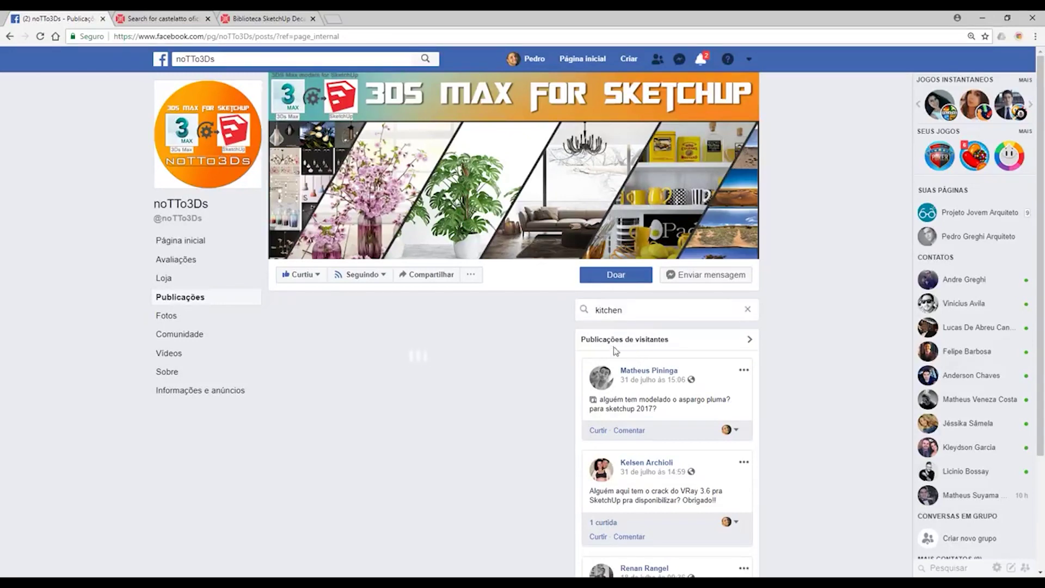
Scroll through the kitchen decoration and kitchen render posts in the results
{"action": "scroll", "coordinate": [460, 364], "scroll_direction": "down", "scroll_amount": 3}
{"action": "scroll", "coordinate": [460, 348], "scroll_direction": "down", "scroll_amount": 5}
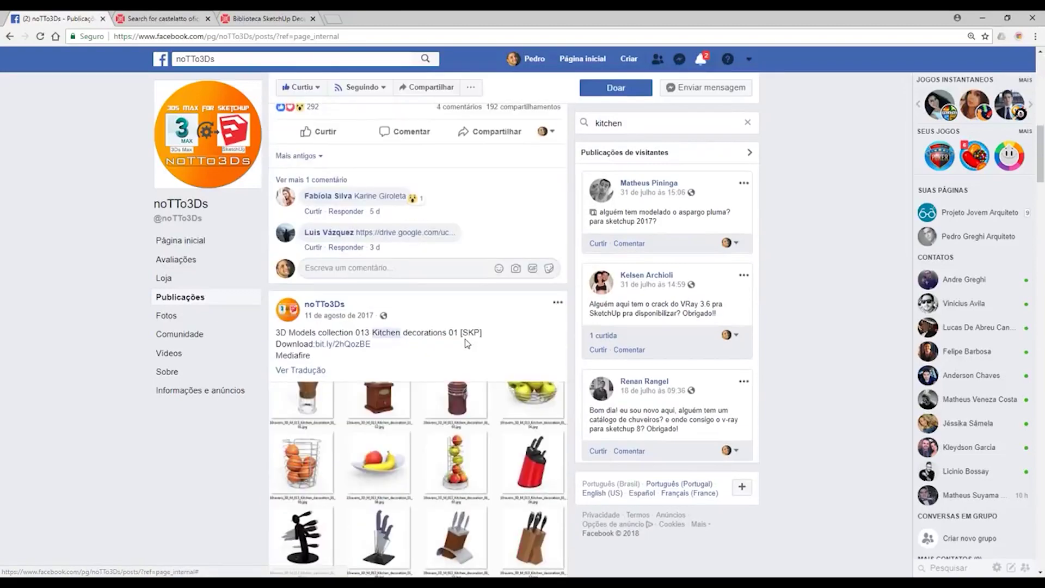
{"action": "scroll", "coordinate": [460, 326], "scroll_direction": "down", "scroll_amount": 3}
{"action": "scroll", "coordinate": [460, 315], "scroll_direction": "down", "scroll_amount": 2}
{"action": "scroll", "coordinate": [496, 294], "scroll_direction": "down", "scroll_amount": 7}
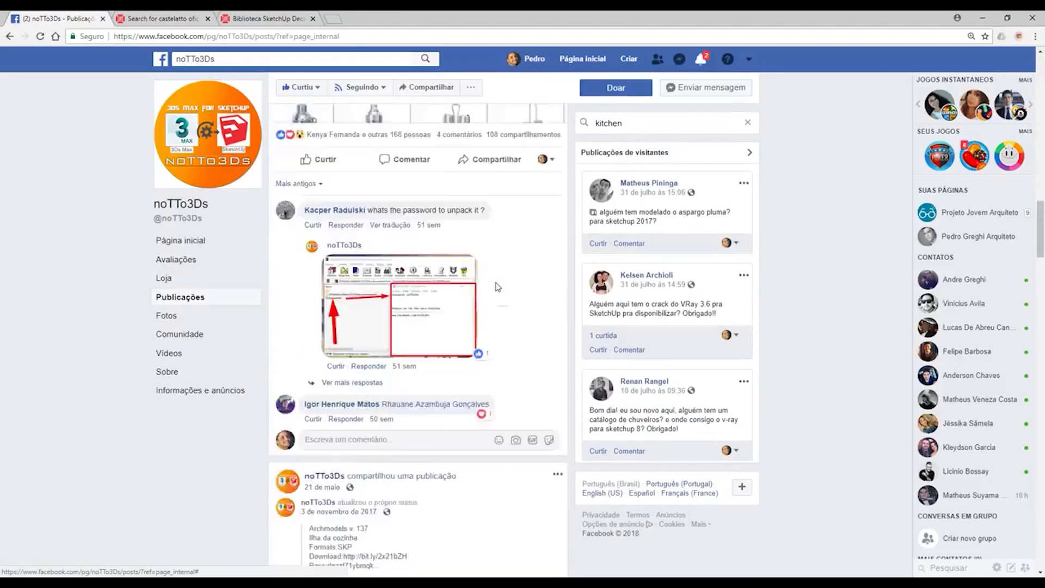
{"action": "scroll", "coordinate": [496, 295], "scroll_direction": "down", "scroll_amount": 2}
{"action": "scroll", "coordinate": [497, 294], "scroll_direction": "down", "scroll_amount": 4}
{"action": "scroll", "coordinate": [496, 294], "scroll_direction": "down", "scroll_amount": 2}
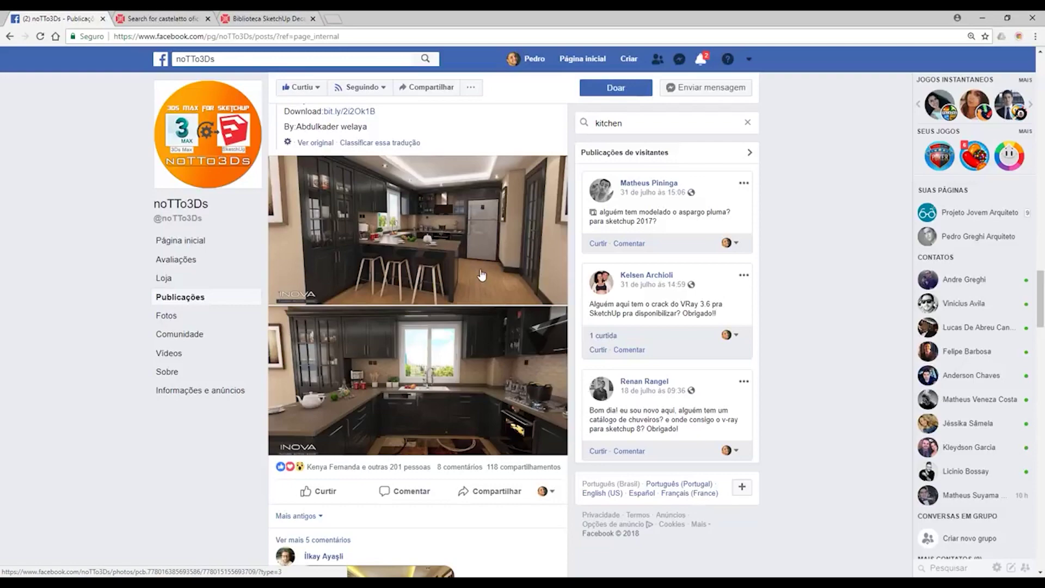
{"action": "scroll", "coordinate": [481, 275], "scroll_direction": "down", "scroll_amount": 4}
{"action": "scroll", "coordinate": [504, 211], "scroll_direction": "down", "scroll_amount": 5}
{"action": "scroll", "coordinate": [504, 211], "scroll_direction": "down", "scroll_amount": 1}
{"action": "scroll", "coordinate": [496, 232], "scroll_direction": "down", "scroll_amount": 6}
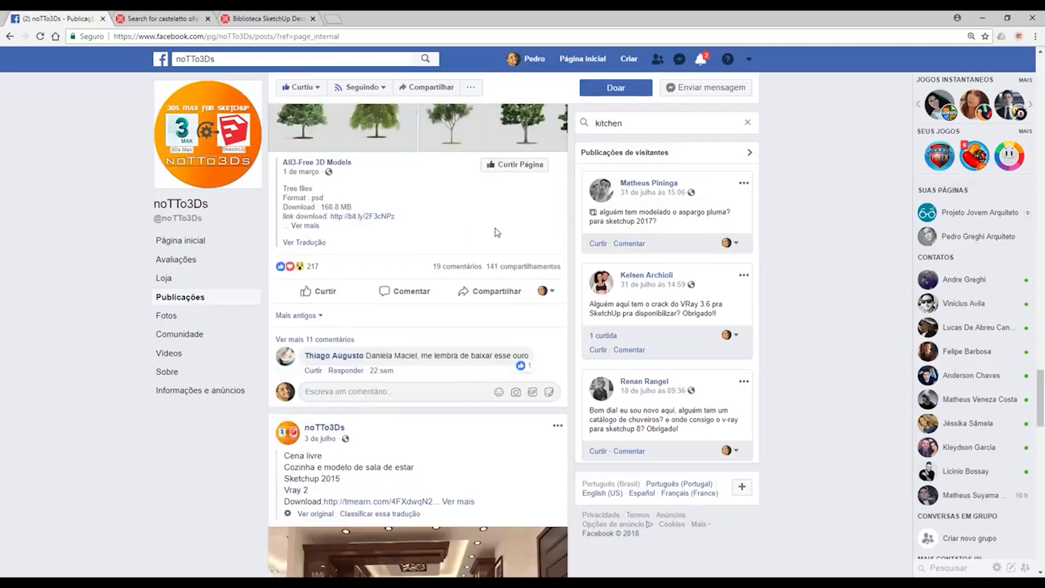
{"action": "scroll", "coordinate": [496, 233], "scroll_direction": "down", "scroll_amount": 5}
{"action": "scroll", "coordinate": [496, 232], "scroll_direction": "down", "scroll_amount": 1}
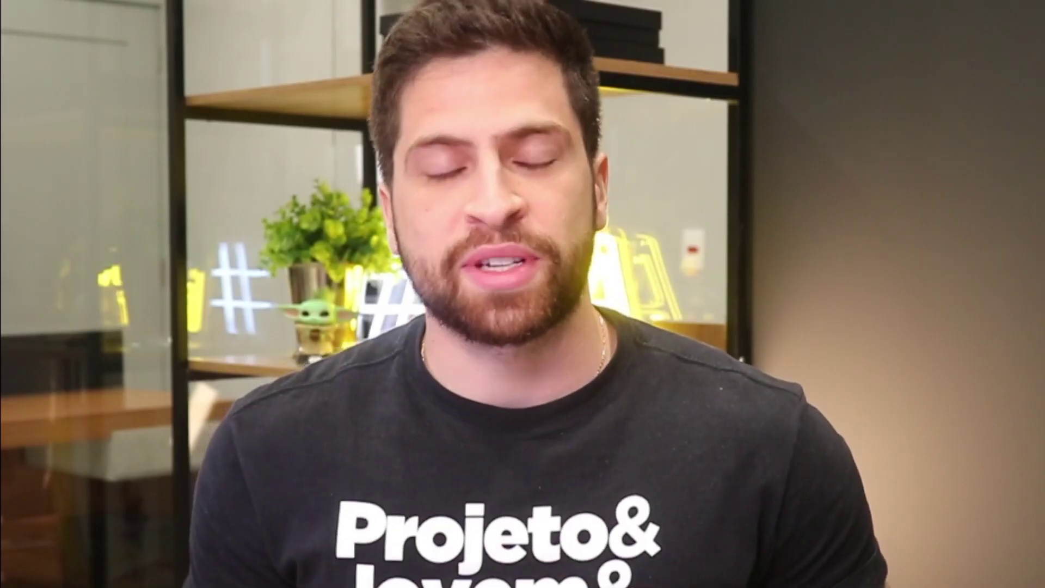